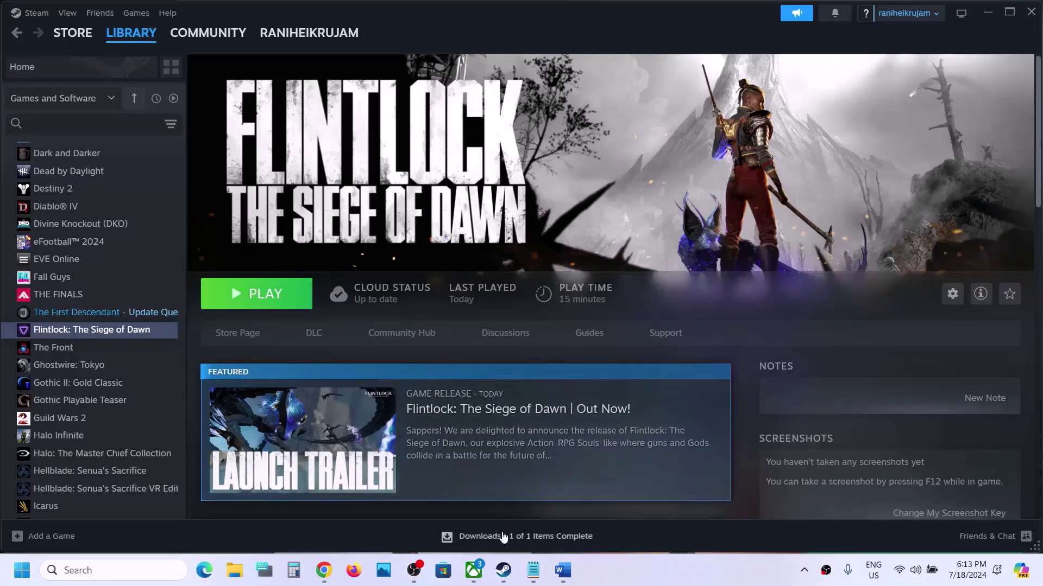
Review the Game Pass video link and Step 1 in the Word troubleshooting notes, checking the linked video in Chrome
{"action": "left_click", "coordinate": [474, 572]}
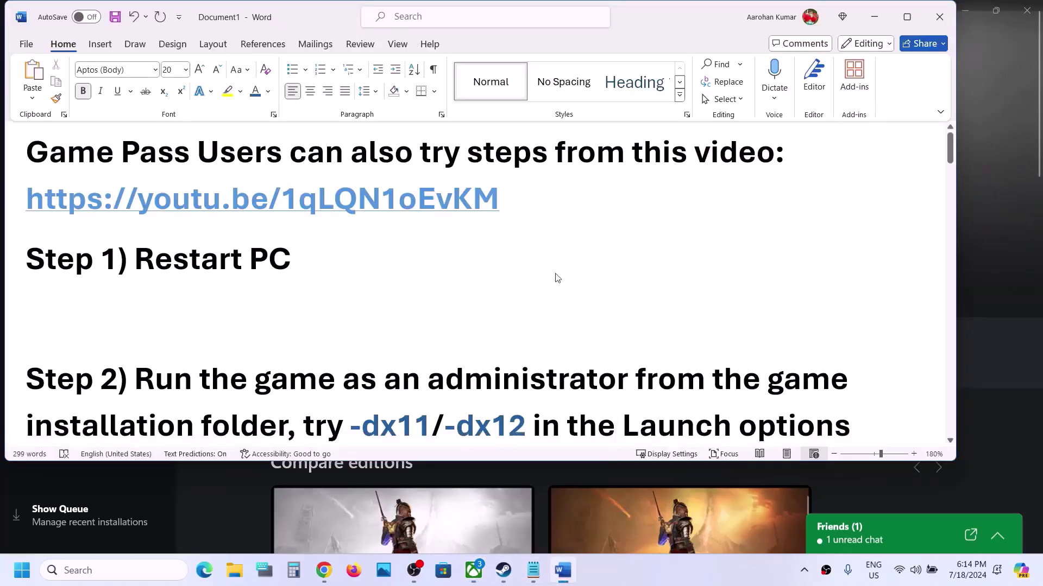
{"action": "left_click", "coordinate": [562, 570]}
{"action": "triple_click", "coordinate": [538, 201]}
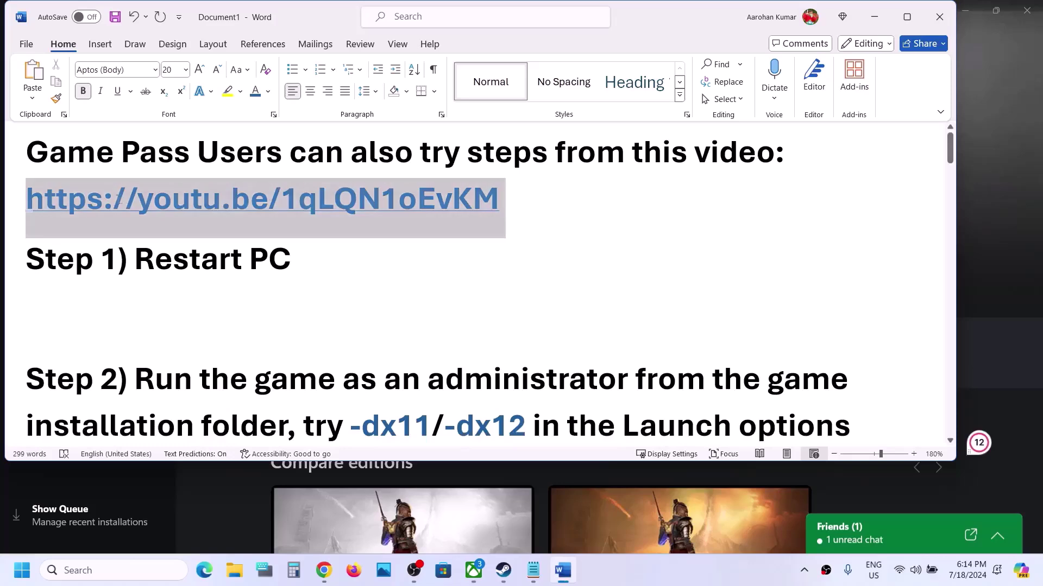
{"action": "left_click", "coordinate": [324, 569]}
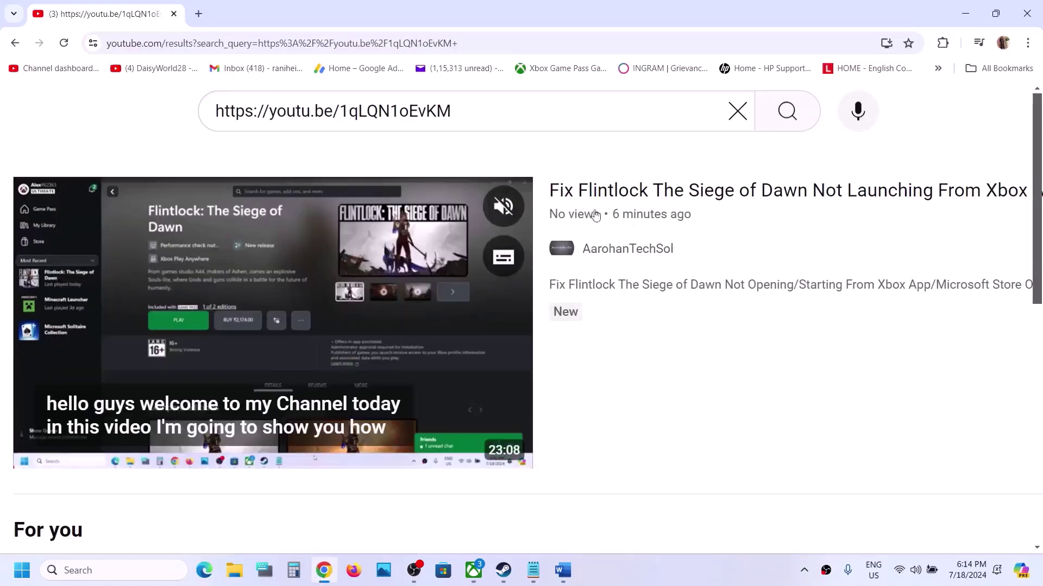
{"action": "left_click", "coordinate": [562, 570]}
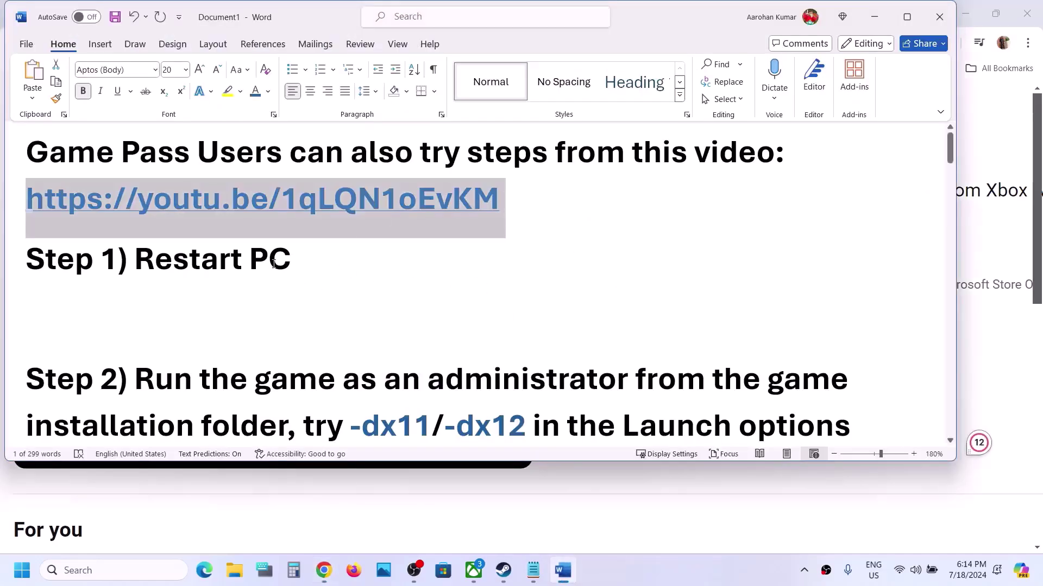
{"action": "left_click_drag", "start_coordinate": [325, 256], "coordinate": [27, 259]}
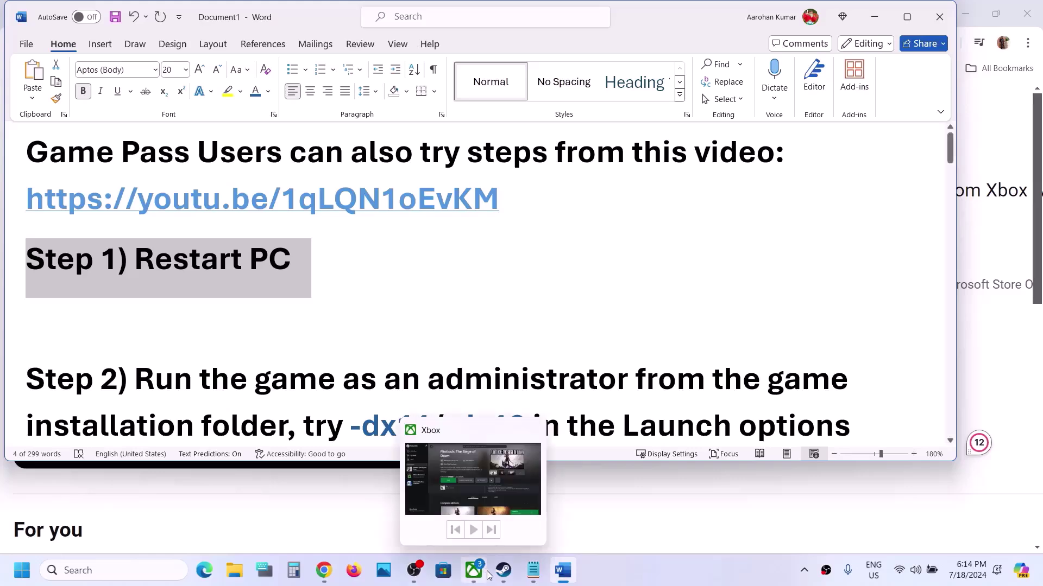
Switch to Steam and view the Windows power options for restarting the PC, leaving without restarting
{"action": "left_click", "coordinate": [505, 579]}
{"action": "left_click", "coordinate": [22, 571]}
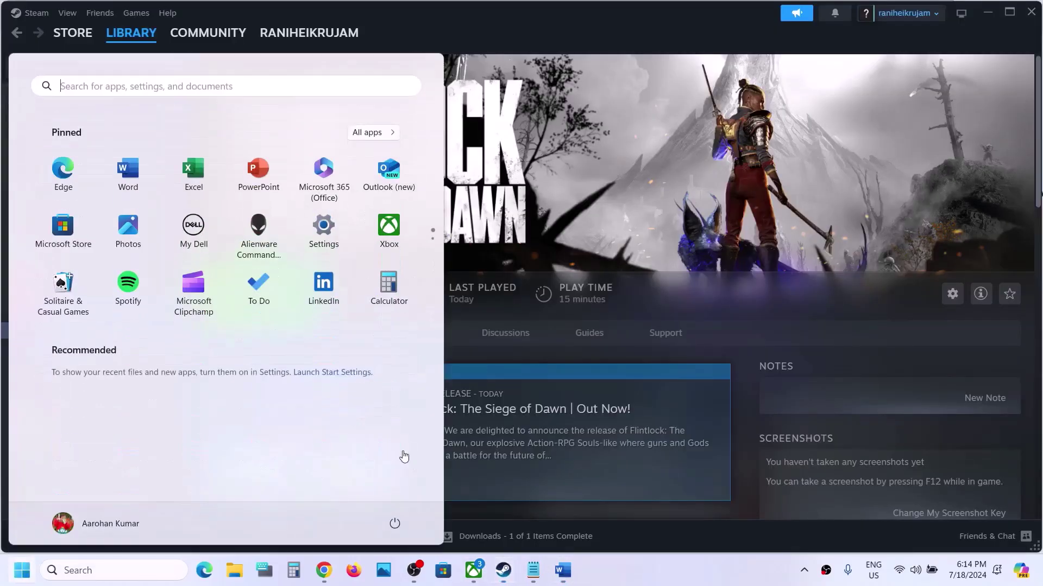
{"action": "left_click", "coordinate": [406, 520]}
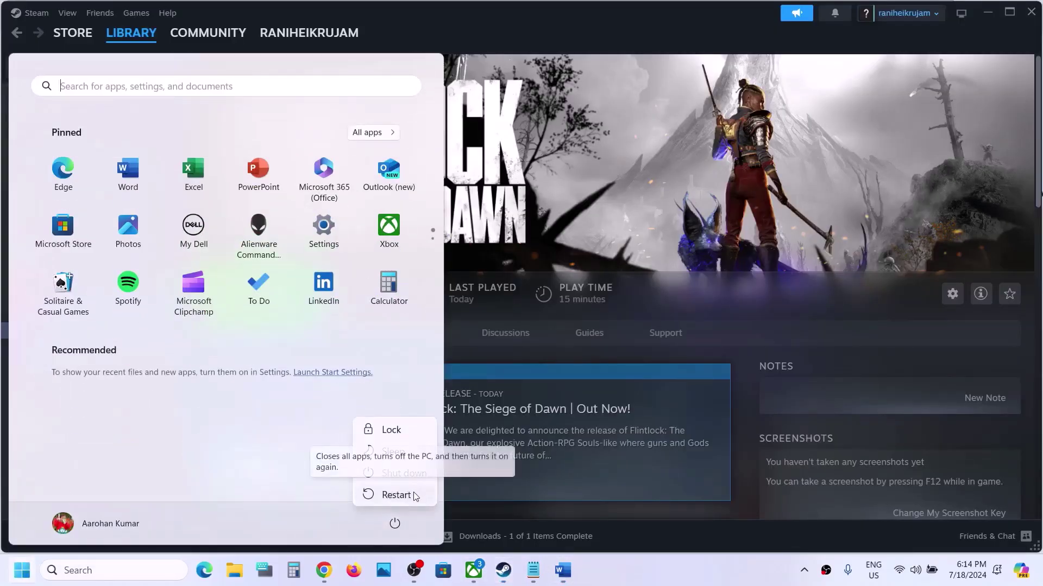
{"action": "key", "text": "Escape"}
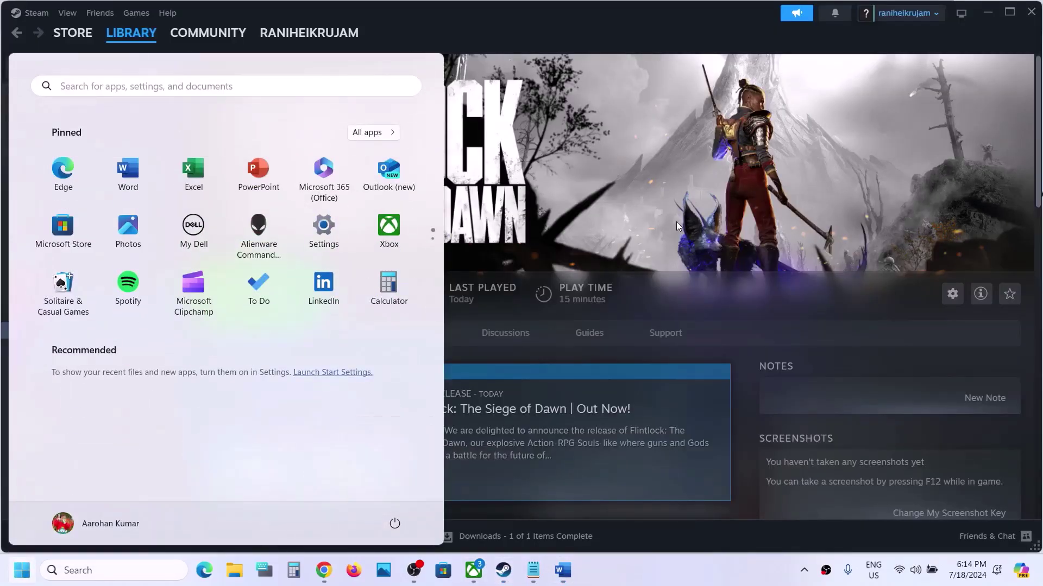
Return to the Word notes and select the Step 2 text about running the game as an administrator from its installation folder
{"action": "left_click", "coordinate": [563, 570]}
{"action": "scroll", "coordinate": [326, 325], "scroll_direction": "down", "scroll_amount": 2}
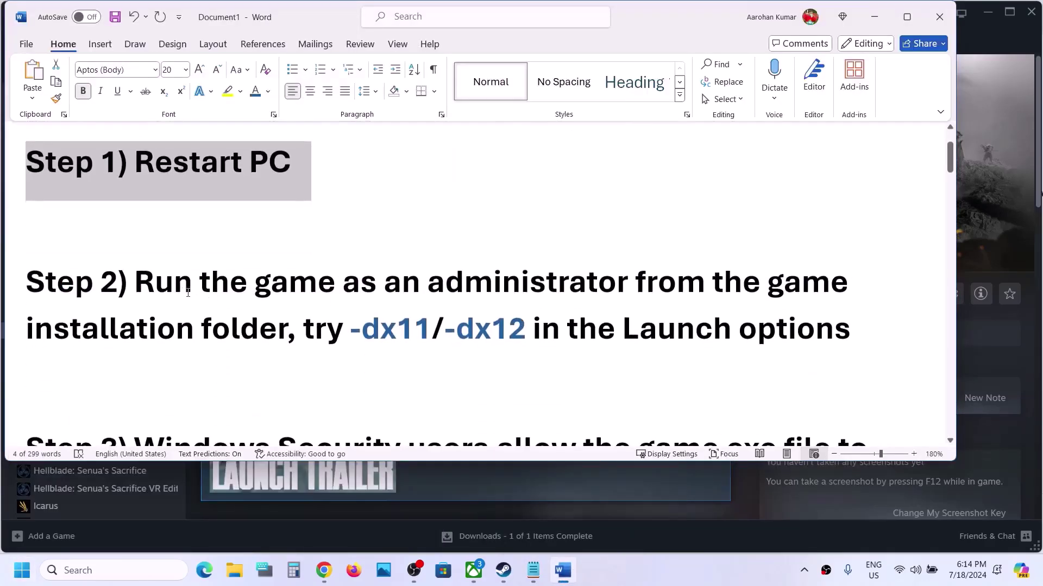
{"action": "left_click_drag", "start_coordinate": [144, 287], "coordinate": [287, 329]}
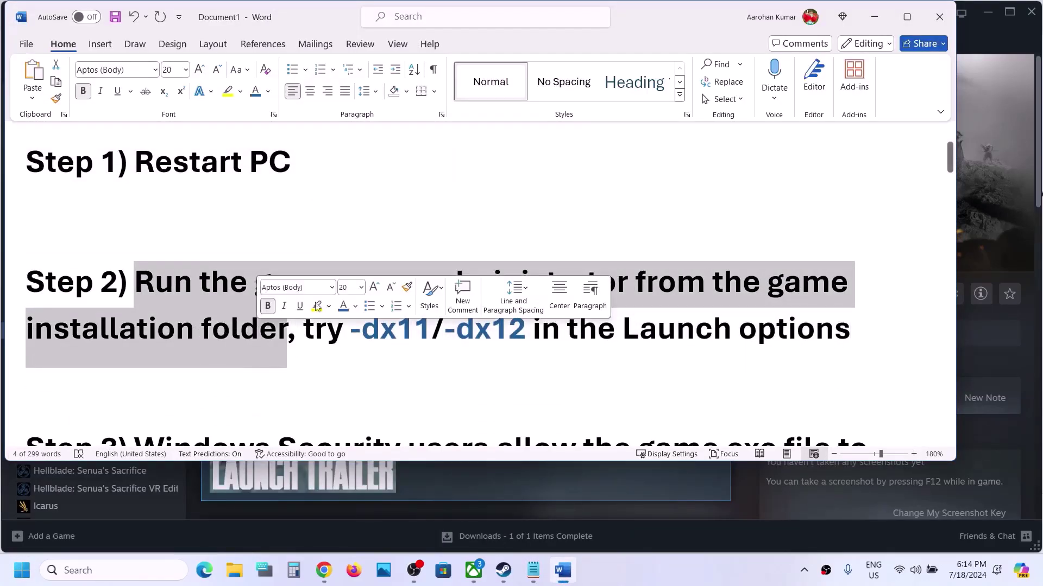
Switch to Steam and browse the local files of Flintlock: The Siege of Dawn
{"action": "left_click", "coordinate": [1003, 129]}
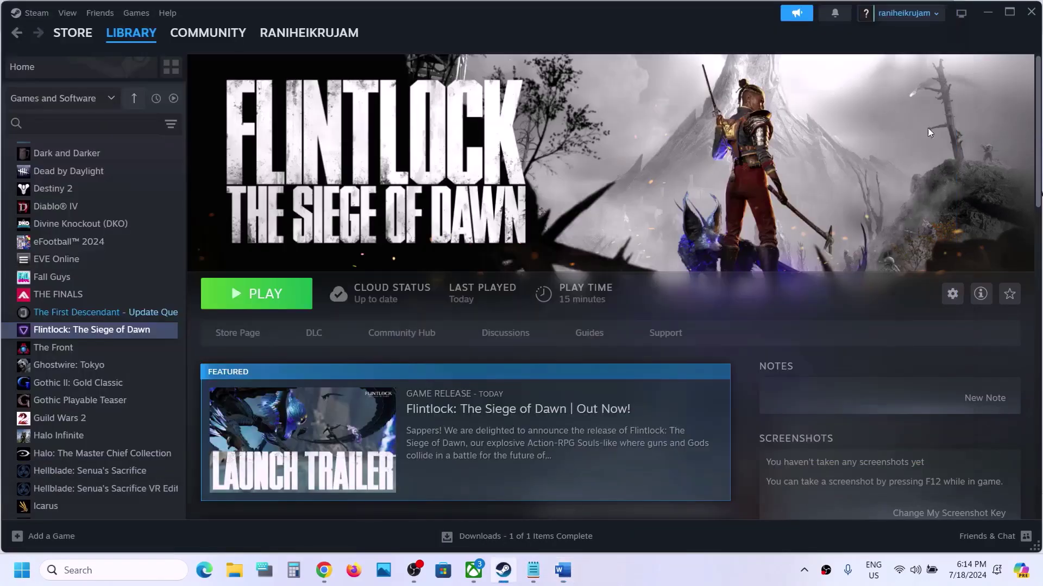
{"action": "right_click", "coordinate": [130, 339]}
{"action": "mouse_move", "coordinate": [163, 416]}
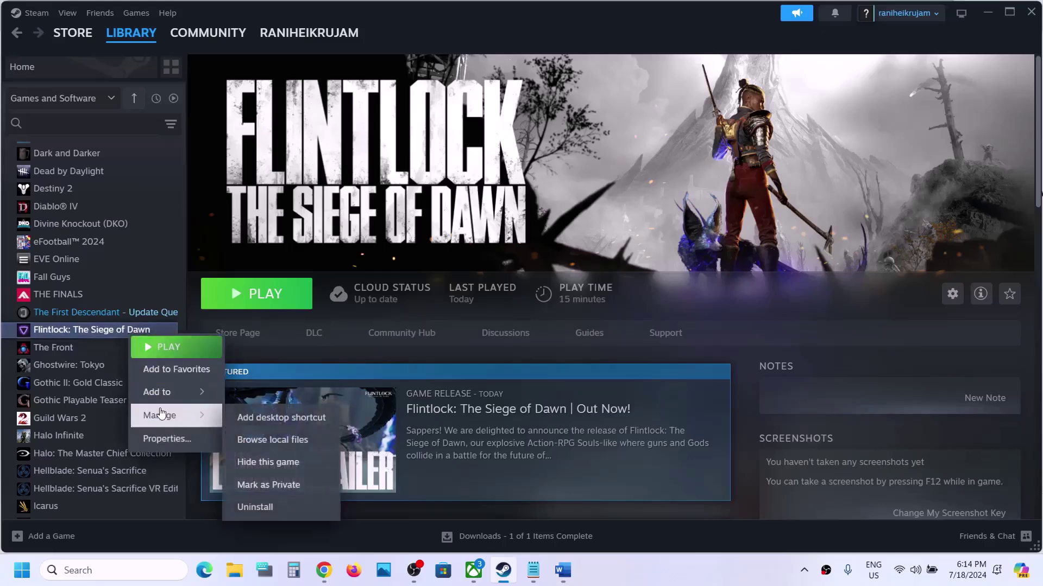
{"action": "left_click", "coordinate": [291, 438]}
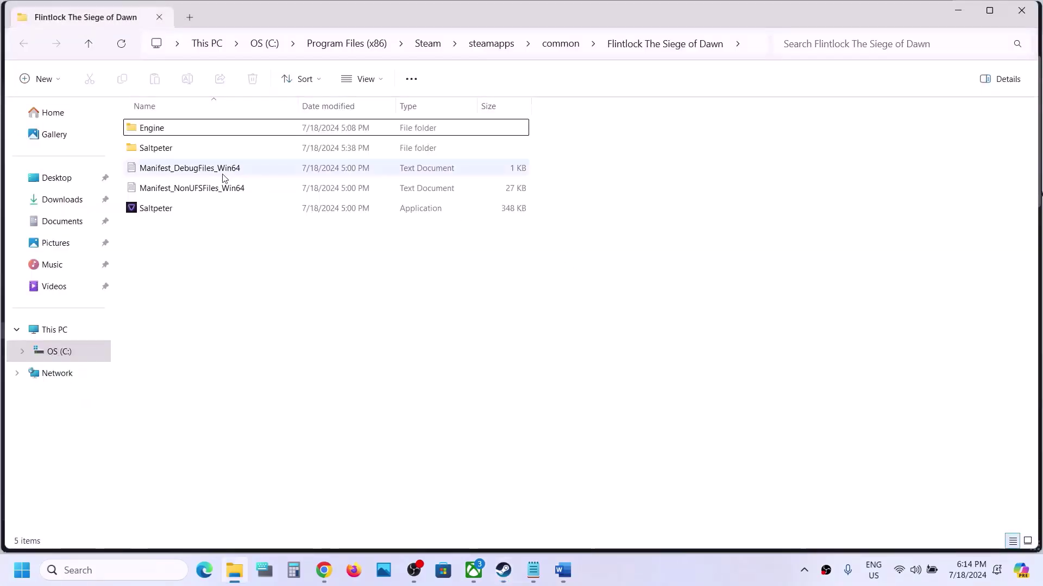
Set the Saltpeter application to run as an administrator in its compatibility properties and save the change
{"action": "left_click", "coordinate": [166, 212]}
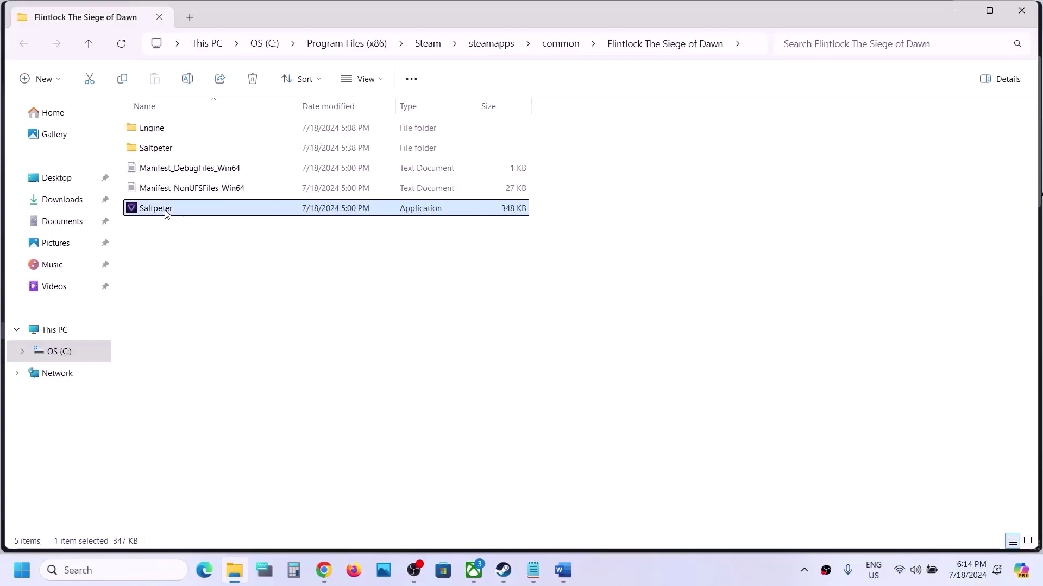
{"action": "right_click", "coordinate": [167, 212]}
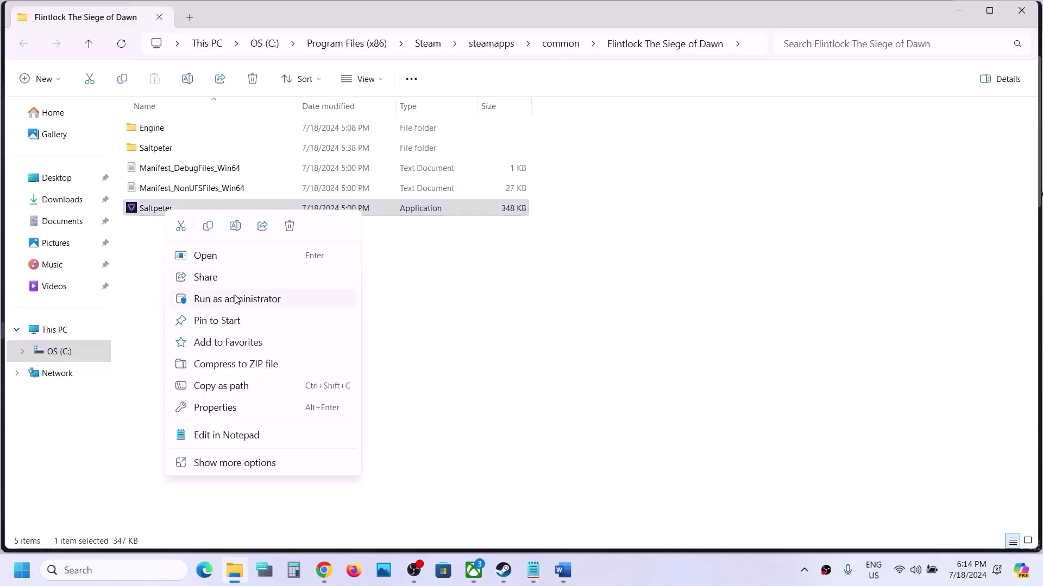
{"action": "left_click", "coordinate": [215, 408]}
{"action": "left_click", "coordinate": [246, 216]}
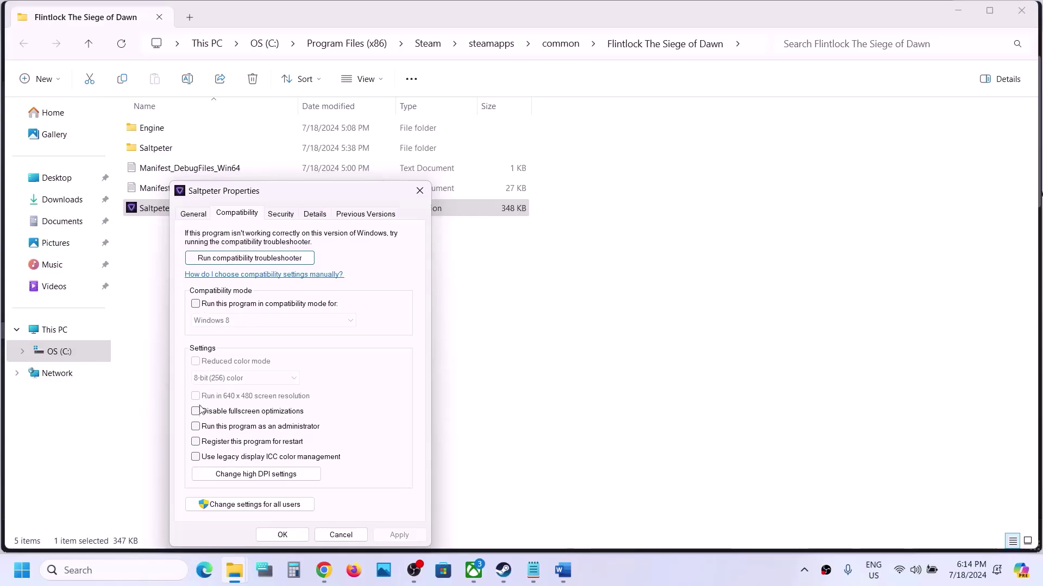
{"action": "left_click", "coordinate": [195, 426]}
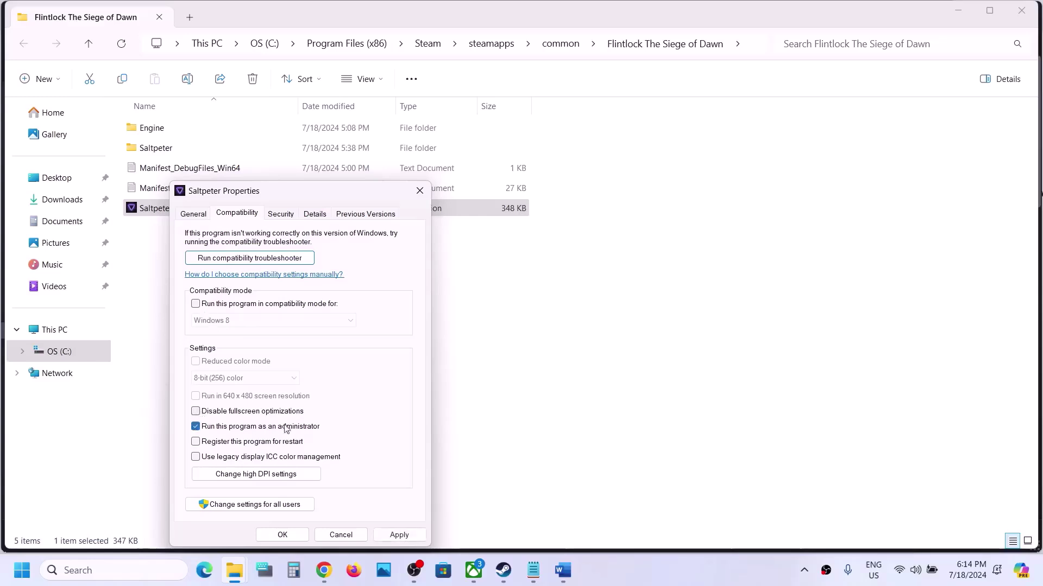
{"action": "left_click", "coordinate": [388, 533]}
{"action": "left_click", "coordinate": [280, 534]}
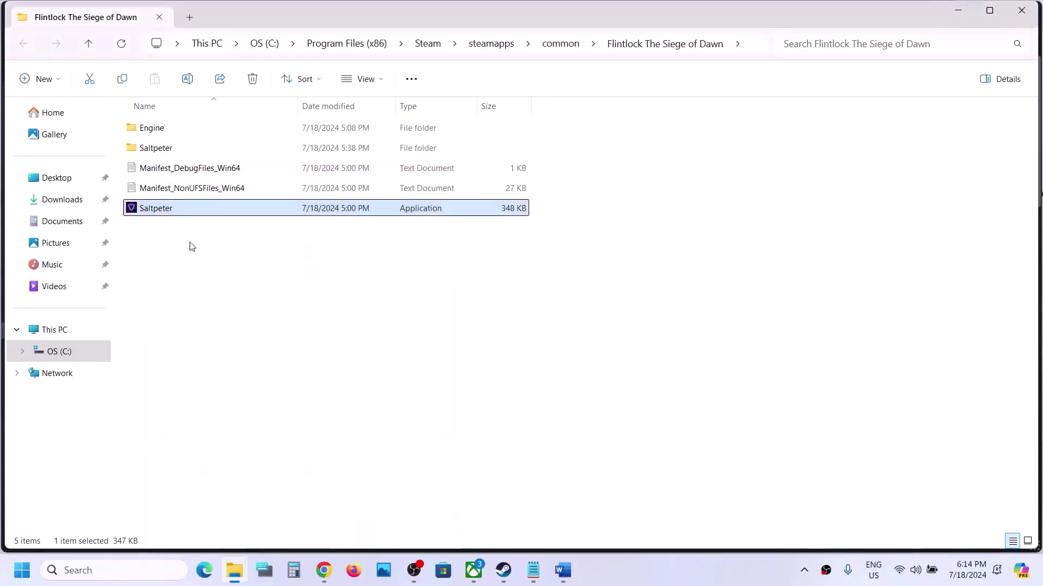
Enable compatibility mode for Windows 8 in the Saltpeter application's properties and apply it
{"action": "right_click", "coordinate": [185, 210]}
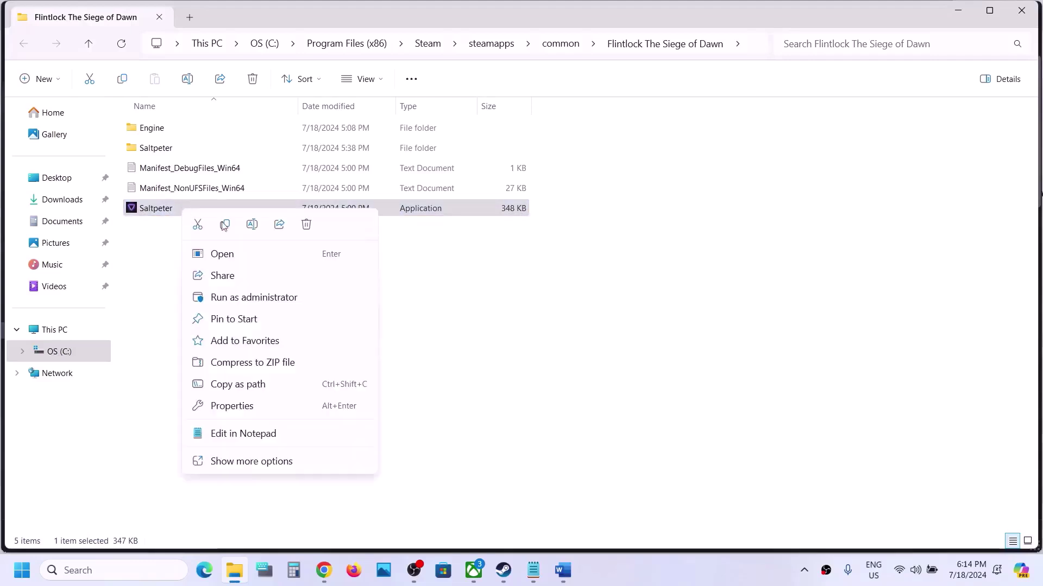
{"action": "left_click", "coordinate": [242, 406]}
{"action": "left_click", "coordinate": [266, 213]}
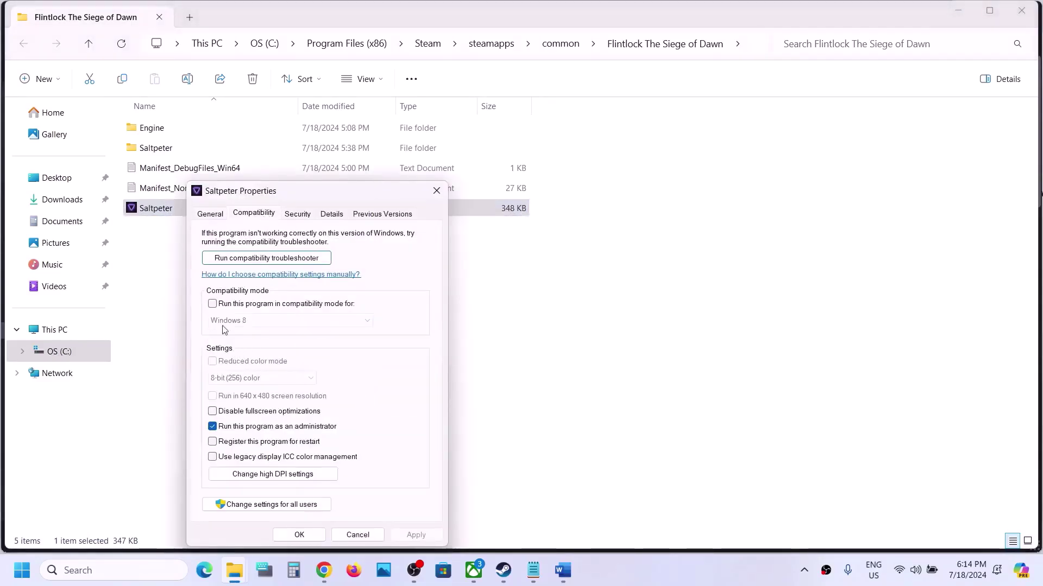
{"action": "left_click", "coordinate": [213, 304]}
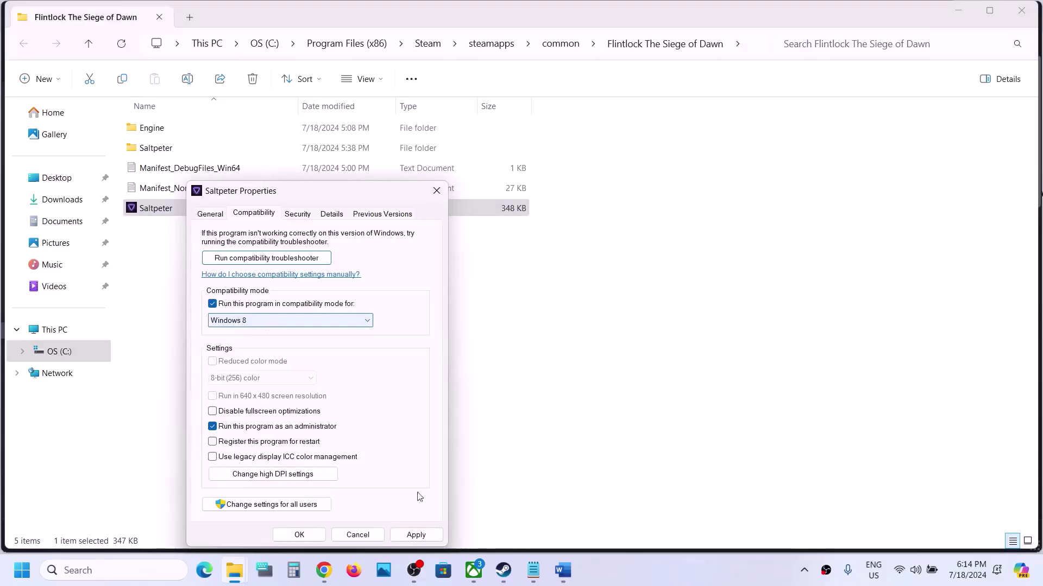
{"action": "left_click", "coordinate": [416, 535]}
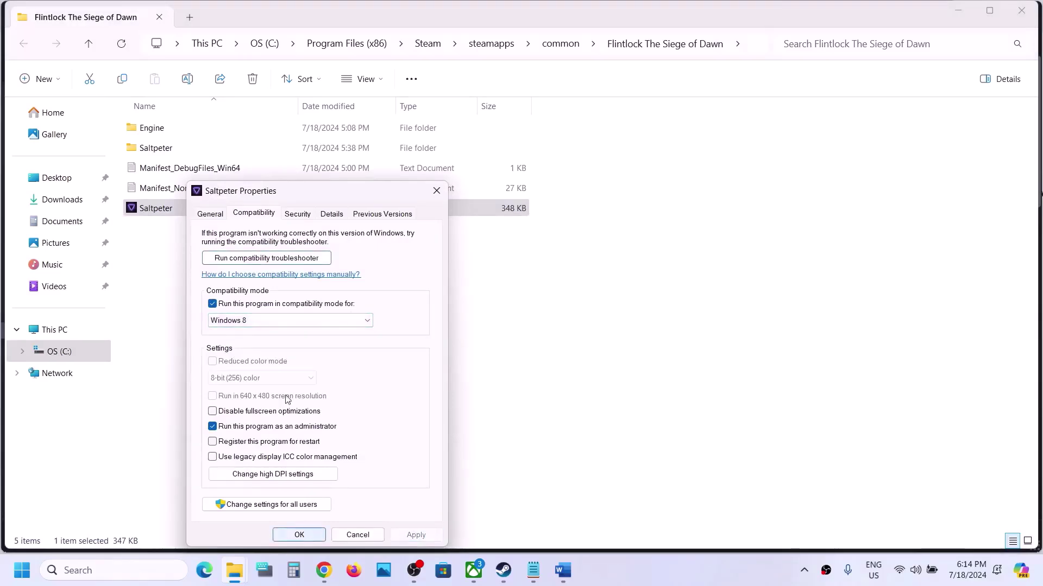
{"action": "left_click", "coordinate": [172, 212]}
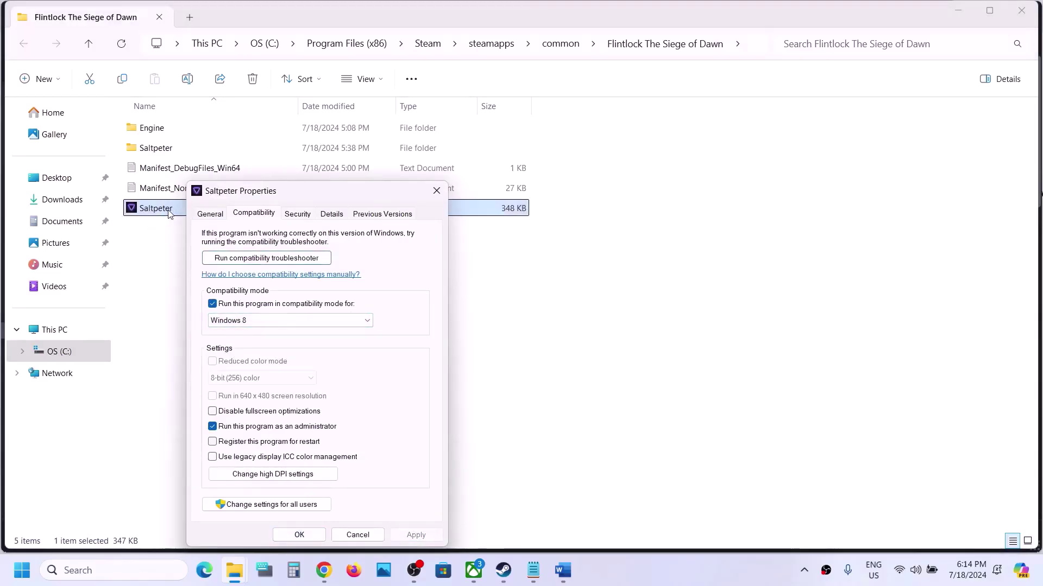
{"action": "left_click", "coordinate": [313, 386]}
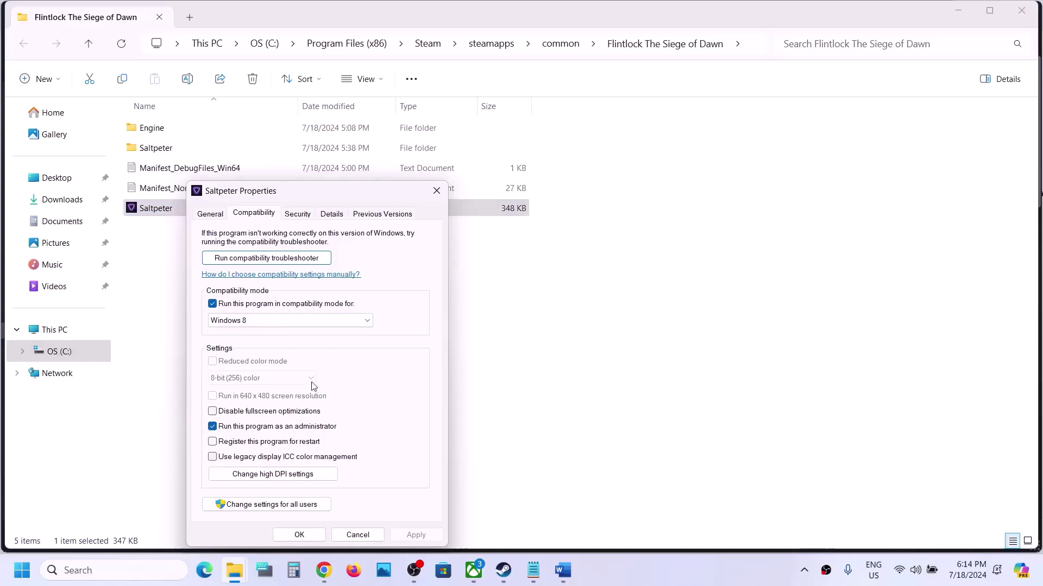
Change Saltpeter's compatibility mode to Windows 7, disable fullscreen optimizations, and save the properties
{"action": "left_click", "coordinate": [327, 322]}
{"action": "left_click", "coordinate": [265, 360]}
{"action": "left_click", "coordinate": [416, 535]}
{"action": "left_click", "coordinate": [212, 412]}
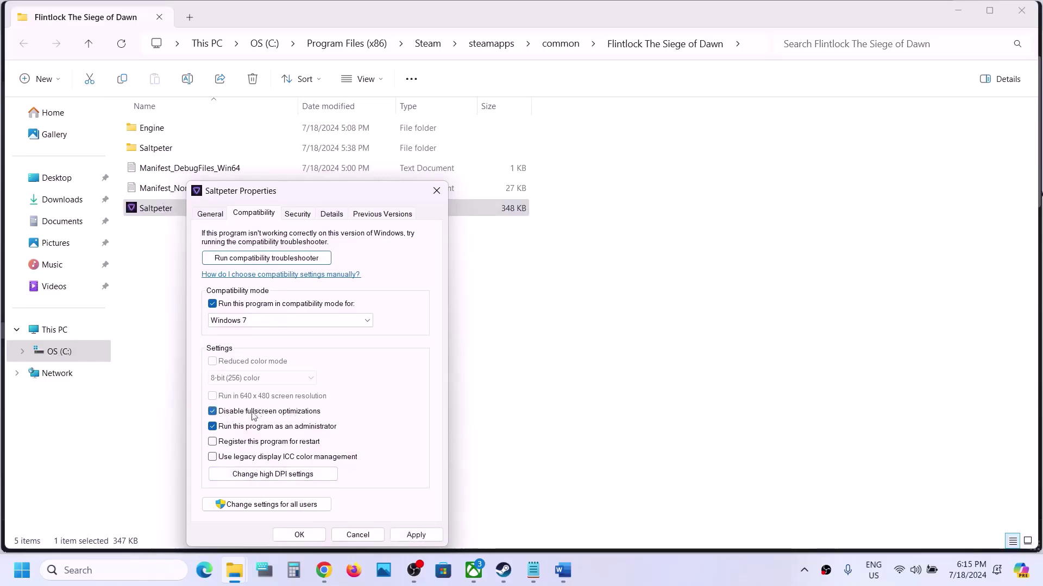
{"action": "left_click", "coordinate": [399, 534]}
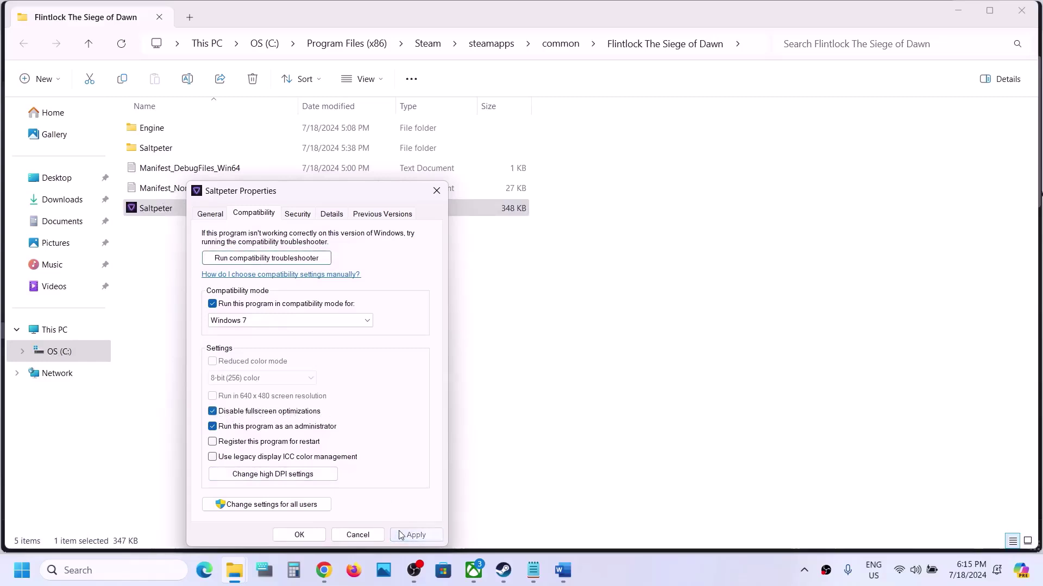
{"action": "left_click", "coordinate": [299, 535]}
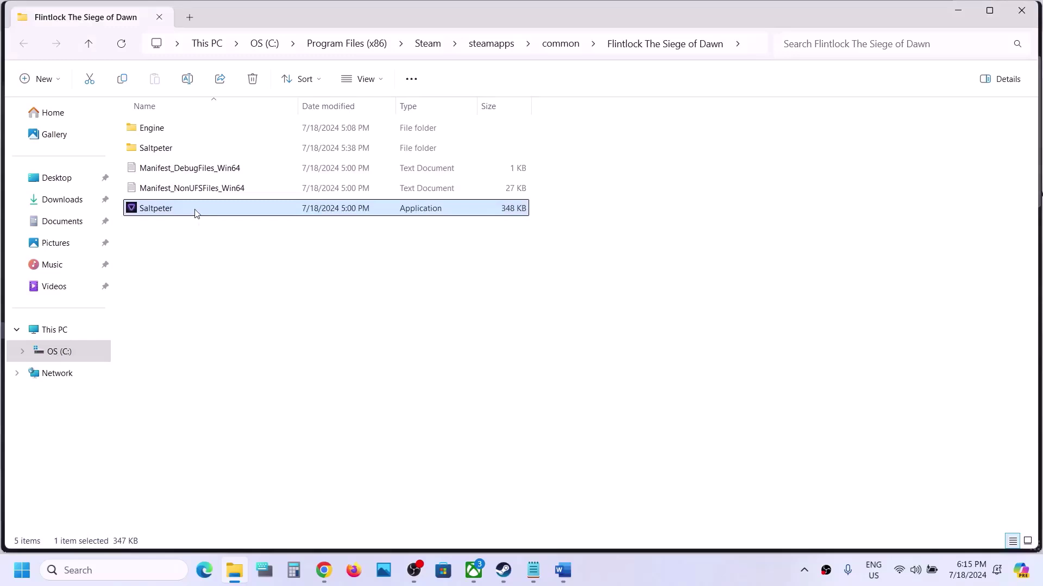
Open the Win64 folder inside the Saltpeter folder's Binaries subfolder
{"action": "left_click", "coordinate": [170, 149]}
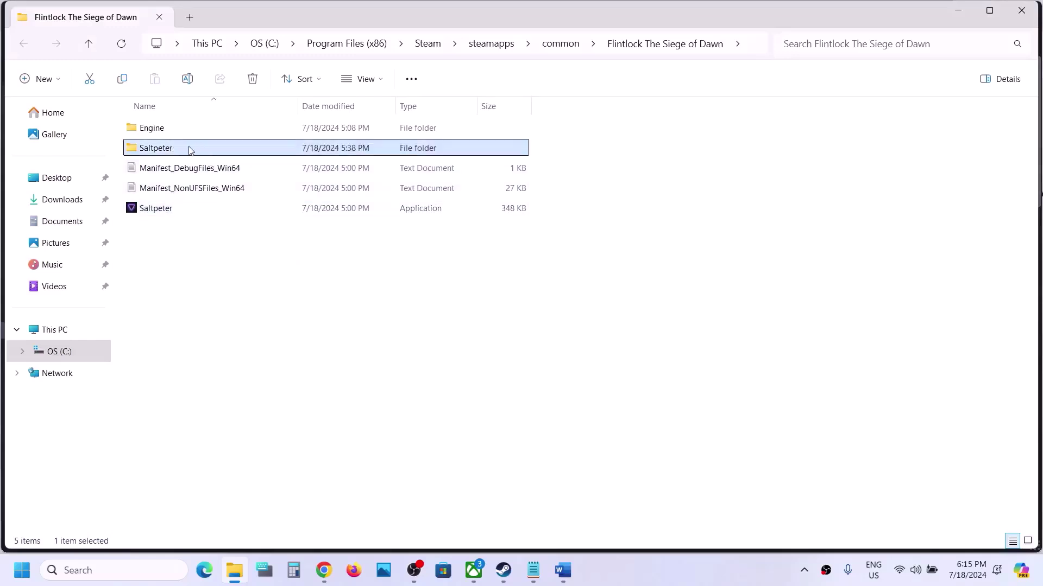
{"action": "double_click", "coordinate": [189, 150]}
{"action": "double_click", "coordinate": [175, 129]}
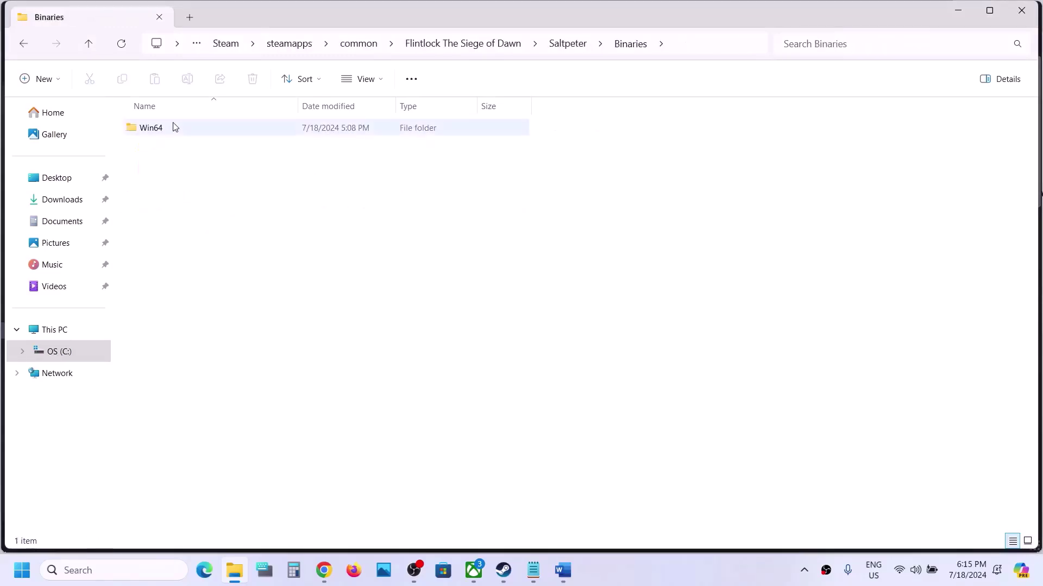
{"action": "left_click", "coordinate": [174, 127]}
{"action": "double_click", "coordinate": [174, 127]}
Set the Saltpeter-Win64-Shipping application to run as an administrator and in compatibility mode for Windows 8, applying both settings
{"action": "right_click", "coordinate": [186, 149]}
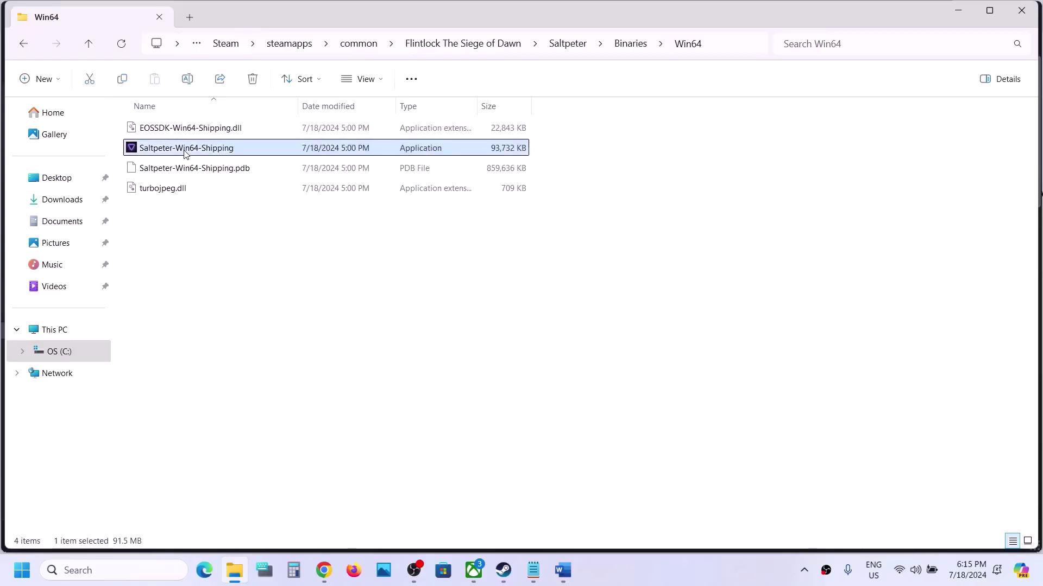
{"action": "left_click", "coordinate": [234, 347]}
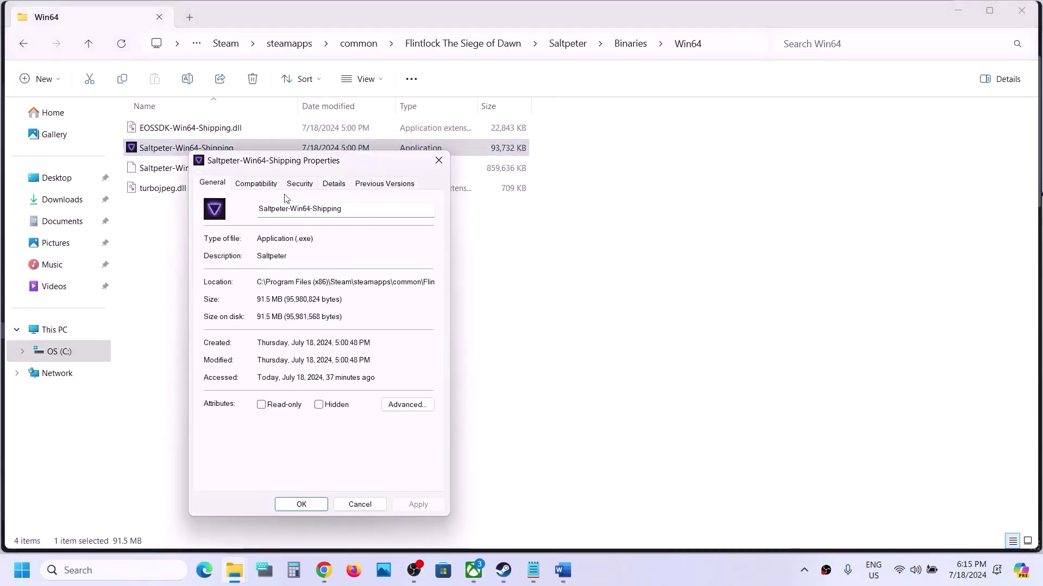
{"action": "left_click", "coordinate": [260, 183]}
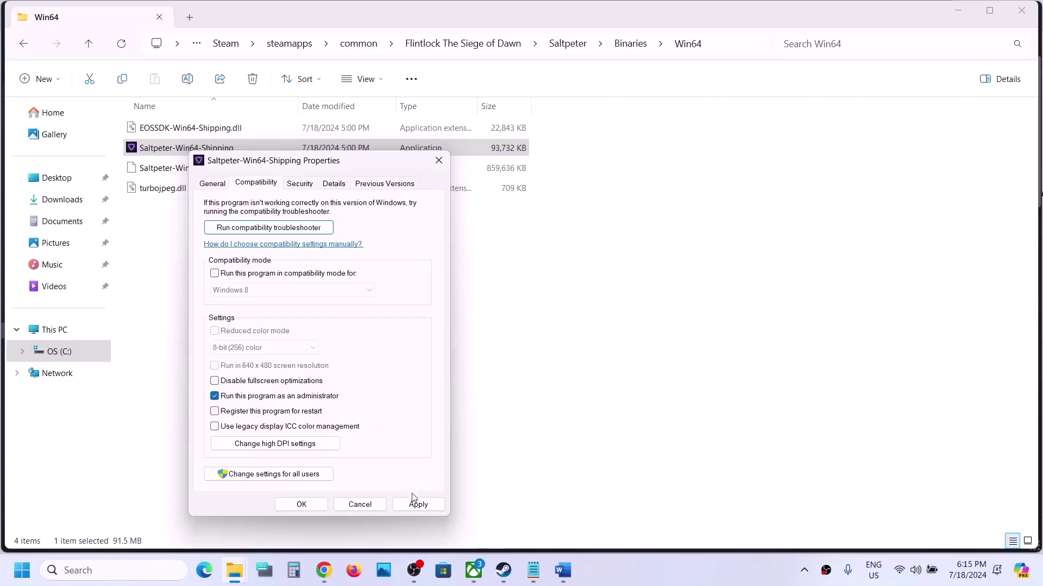
{"action": "left_click", "coordinate": [415, 504]}
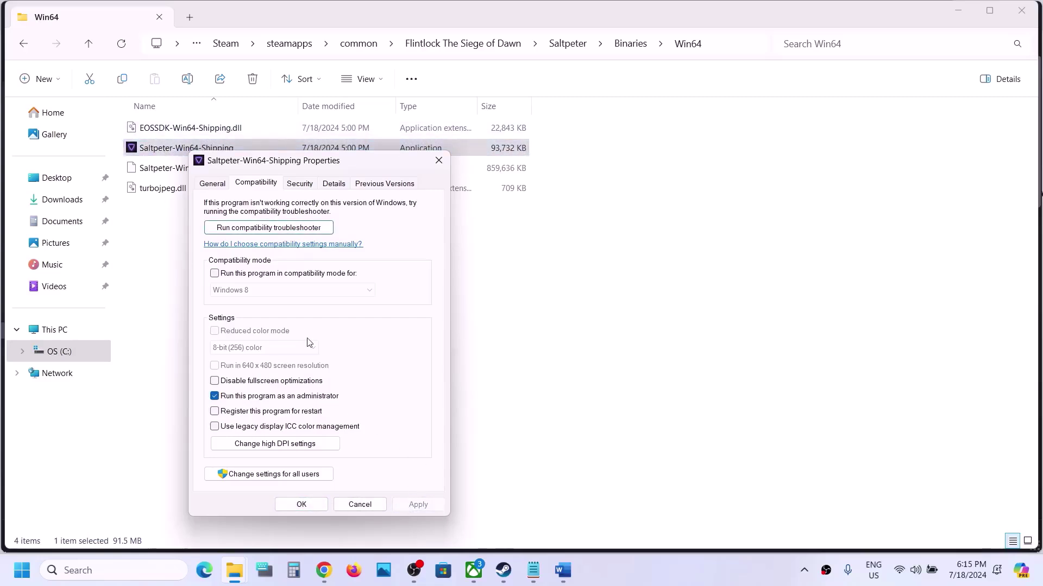
{"action": "left_click", "coordinate": [215, 273]}
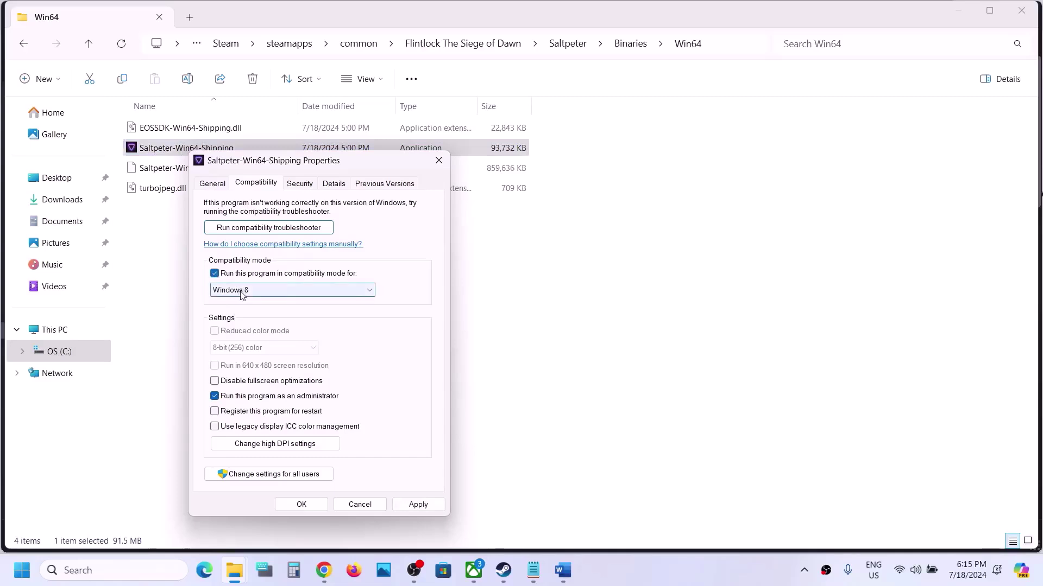
{"action": "left_click", "coordinate": [429, 506]}
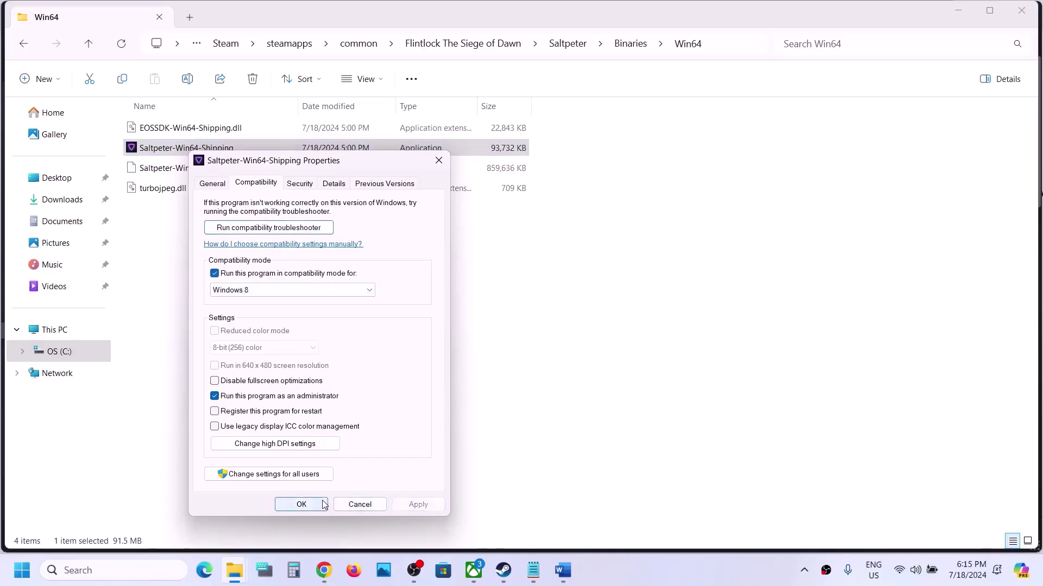
Change Saltpeter-Win64-Shipping's compatibility mode to Windows 7, disable fullscreen optimizations, and save the properties
{"action": "left_click", "coordinate": [245, 289]}
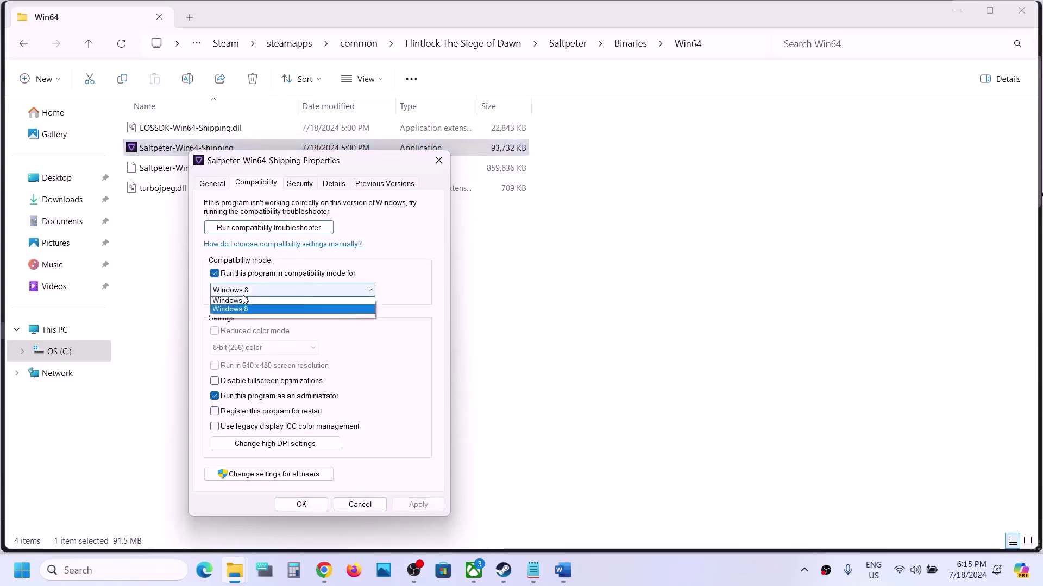
{"action": "left_click", "coordinate": [246, 329]}
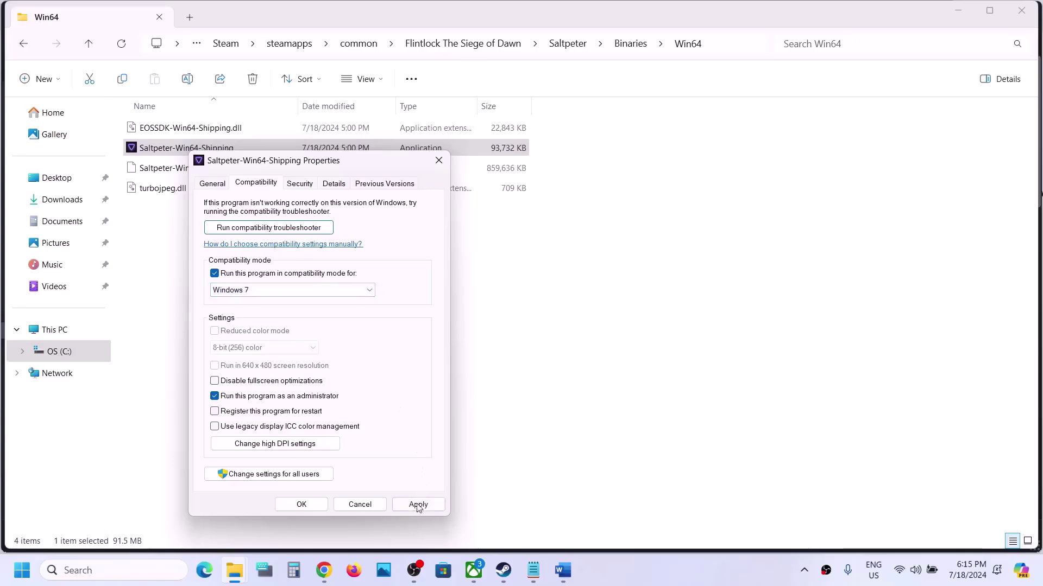
{"action": "left_click", "coordinate": [417, 504]}
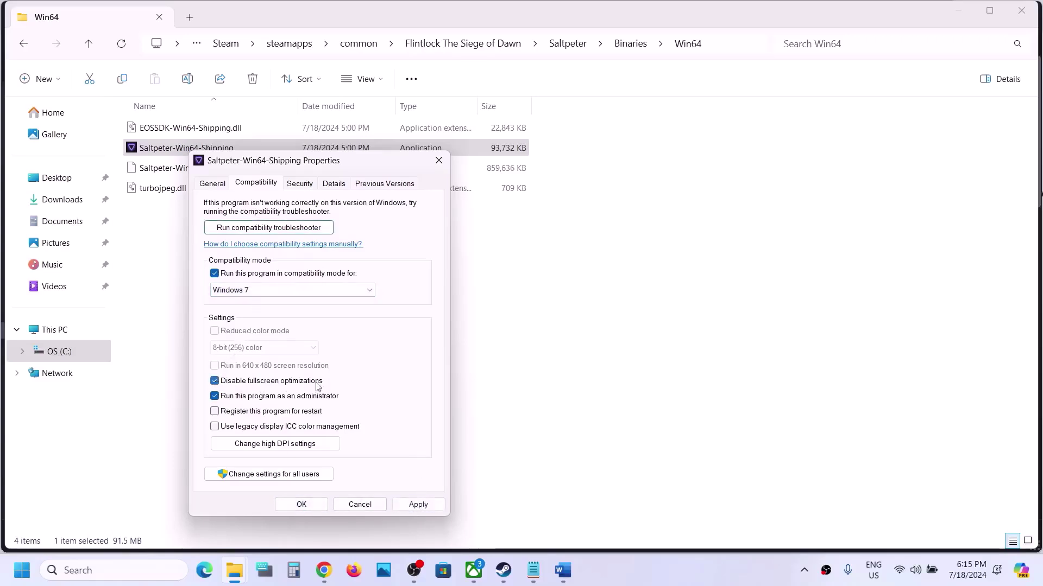
{"action": "left_click", "coordinate": [301, 504]}
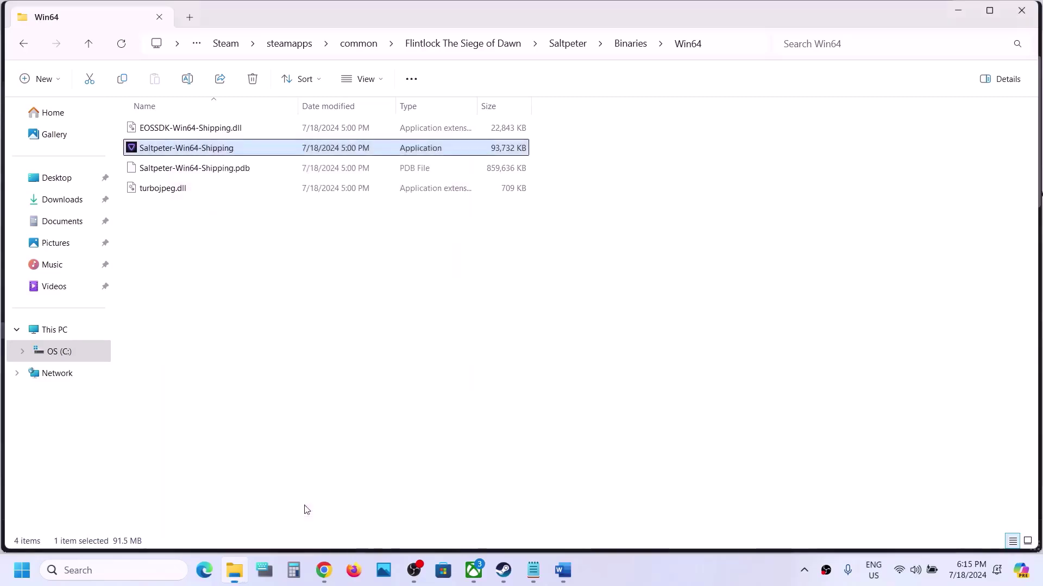
Turn off compatibility mode, disabled fullscreen optimizations and running as administrator for the Saltpeter-Win64-Shipping application, and save its properties
{"action": "right_click", "coordinate": [217, 152]}
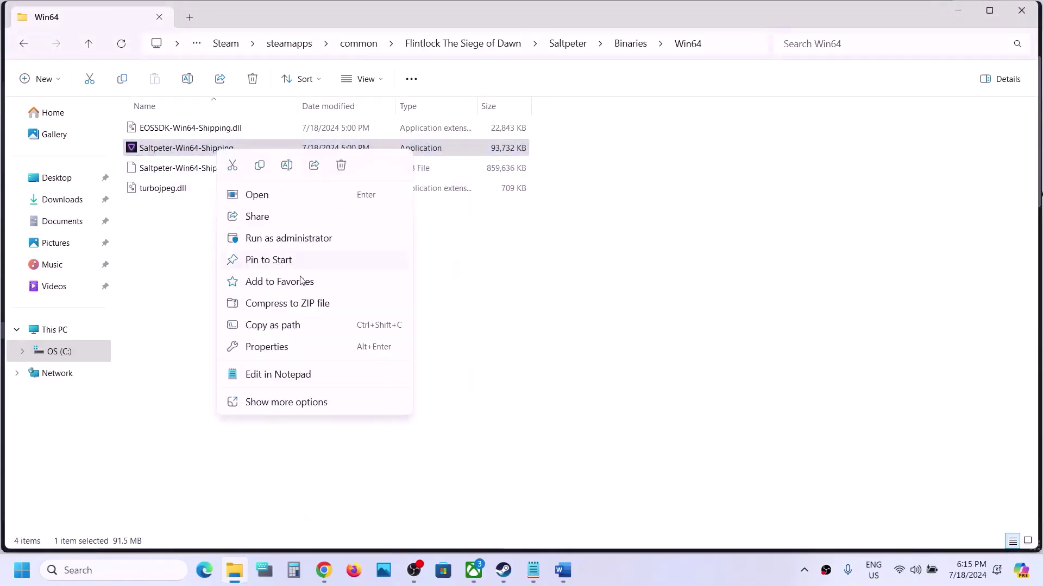
{"action": "left_click", "coordinate": [280, 346]}
{"action": "left_click", "coordinate": [292, 187]}
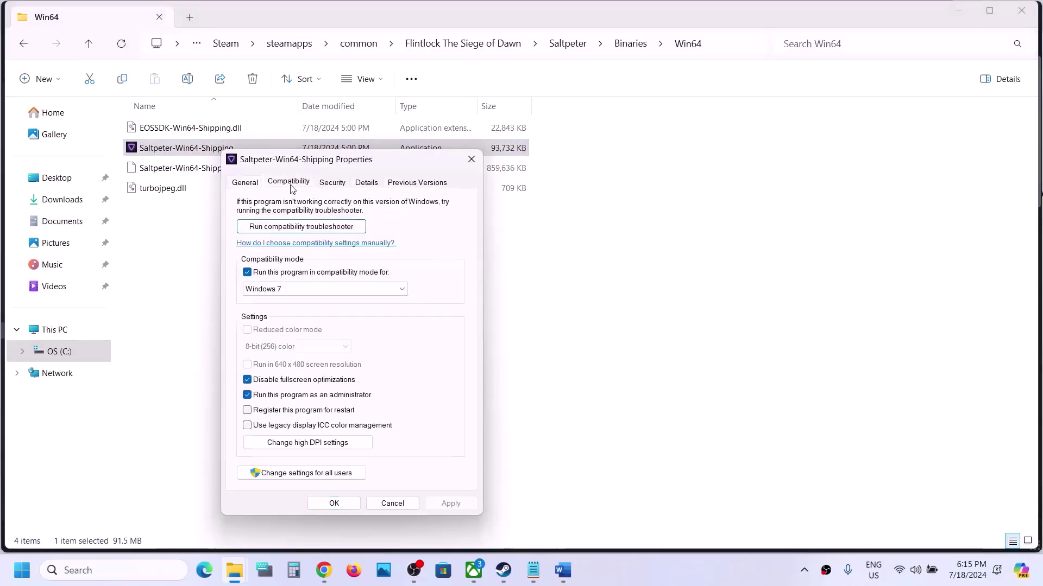
{"action": "left_click", "coordinate": [248, 272]}
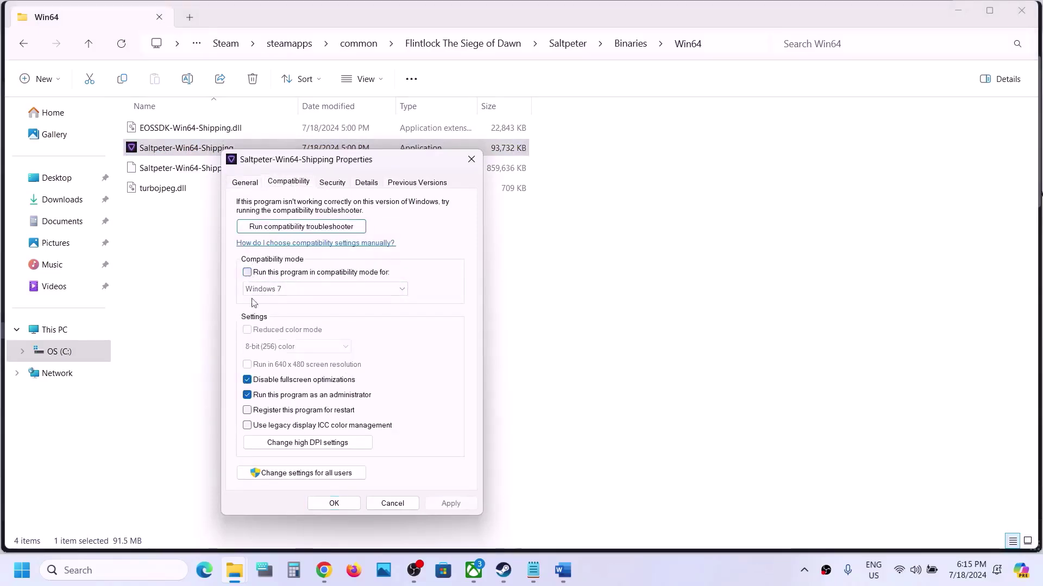
{"action": "left_click", "coordinate": [248, 396]}
{"action": "left_click", "coordinate": [451, 503]}
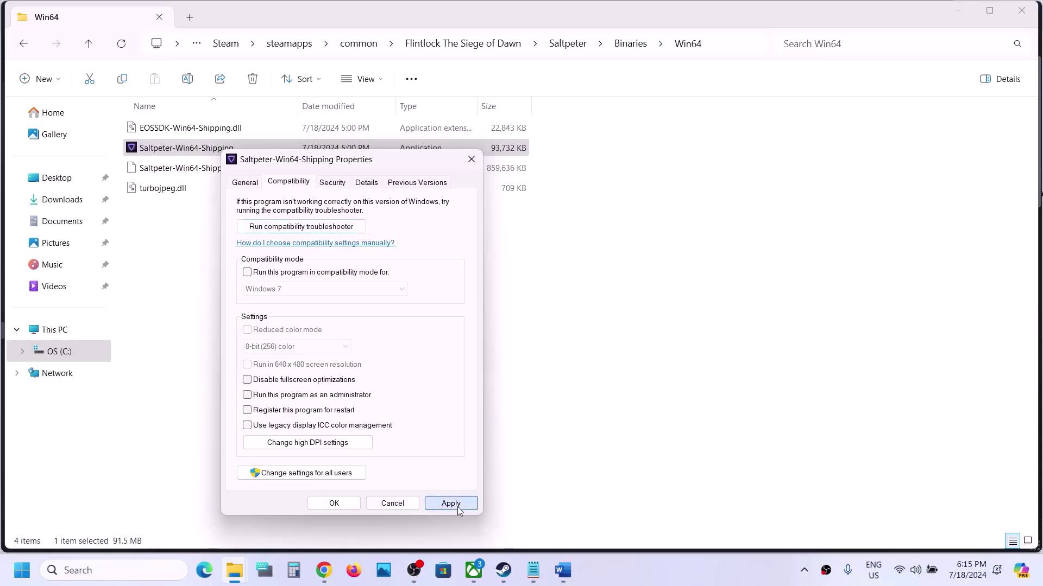
{"action": "left_click", "coordinate": [334, 504]}
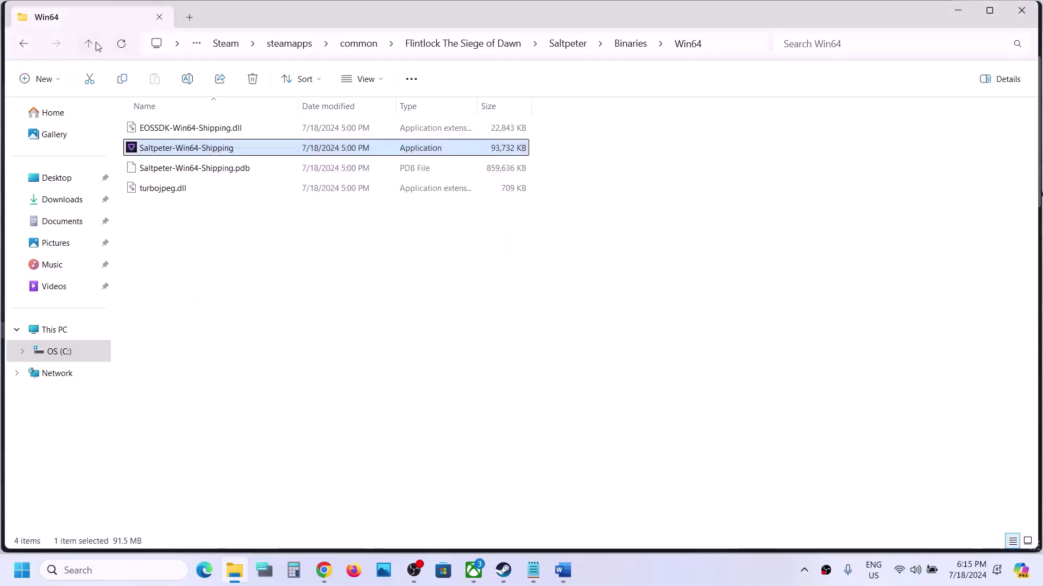
Return to the Flintlock The Siege of Dawn folder and clear the Saltpeter application's compatibility mode, fullscreen optimization and administrator settings, saving the properties
{"action": "left_click", "coordinate": [91, 44]}
{"action": "left_click", "coordinate": [91, 44]}
{"action": "left_click", "coordinate": [92, 44]}
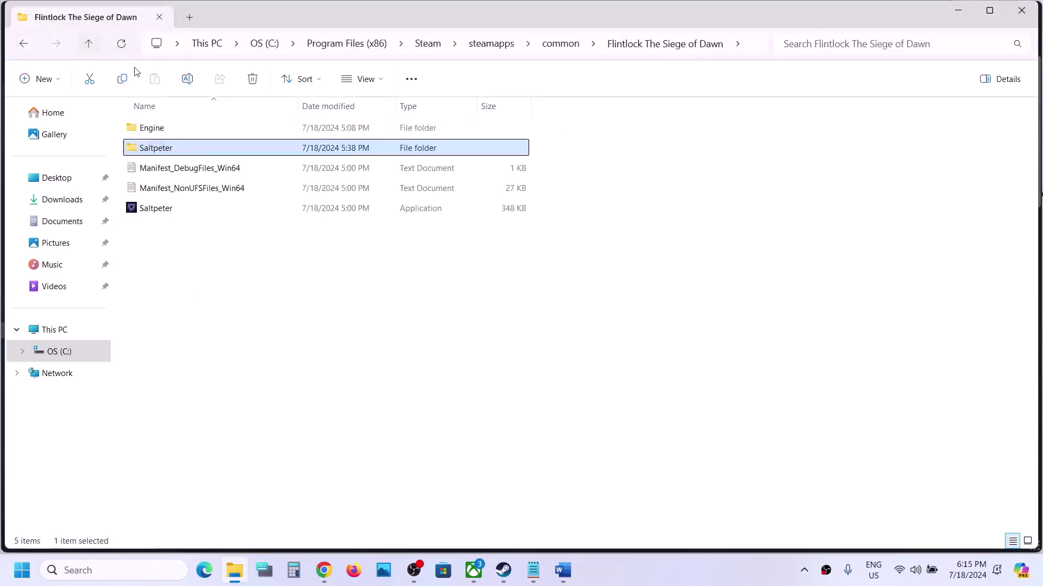
{"action": "right_click", "coordinate": [155, 211]}
{"action": "left_click", "coordinate": [201, 407]}
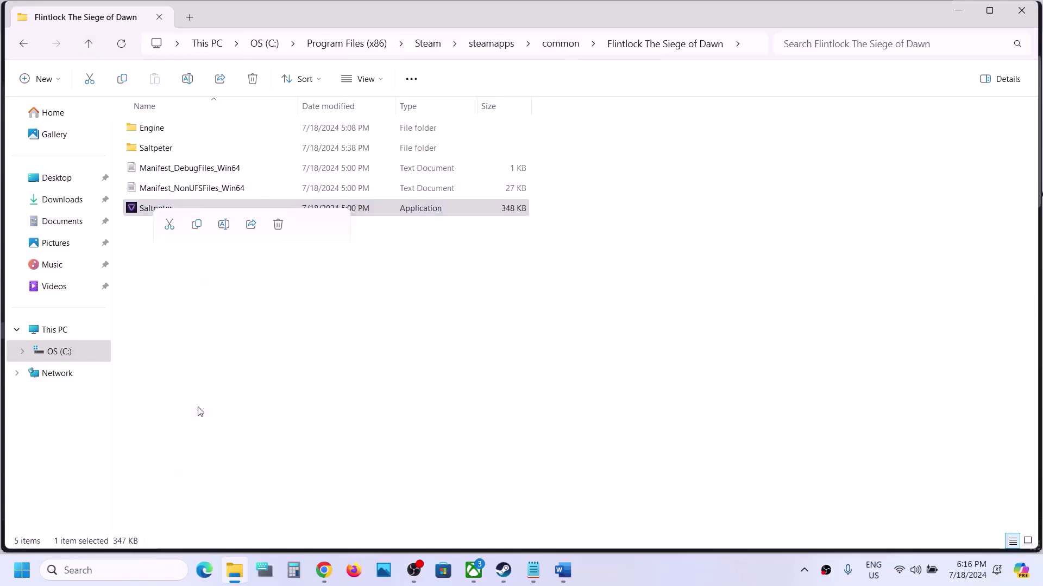
{"action": "left_click", "coordinate": [234, 216]}
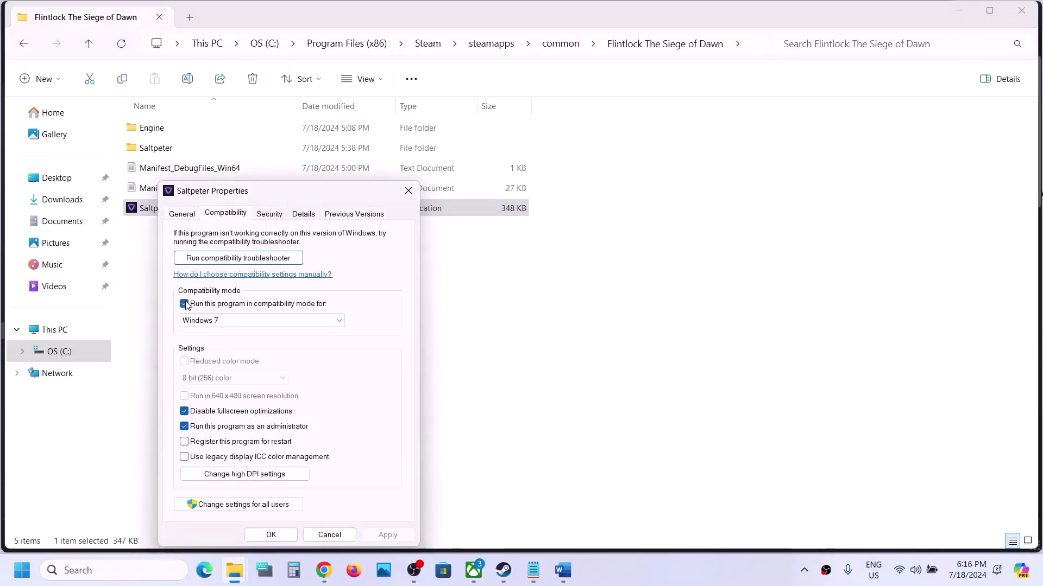
{"action": "left_click", "coordinate": [185, 304]}
{"action": "left_click", "coordinate": [184, 411]}
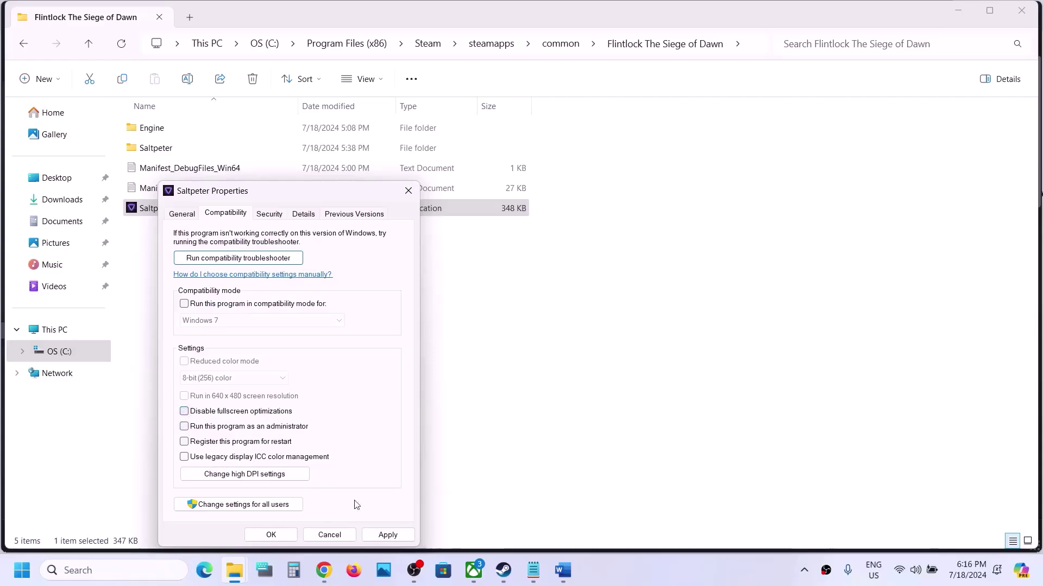
{"action": "left_click", "coordinate": [271, 535]}
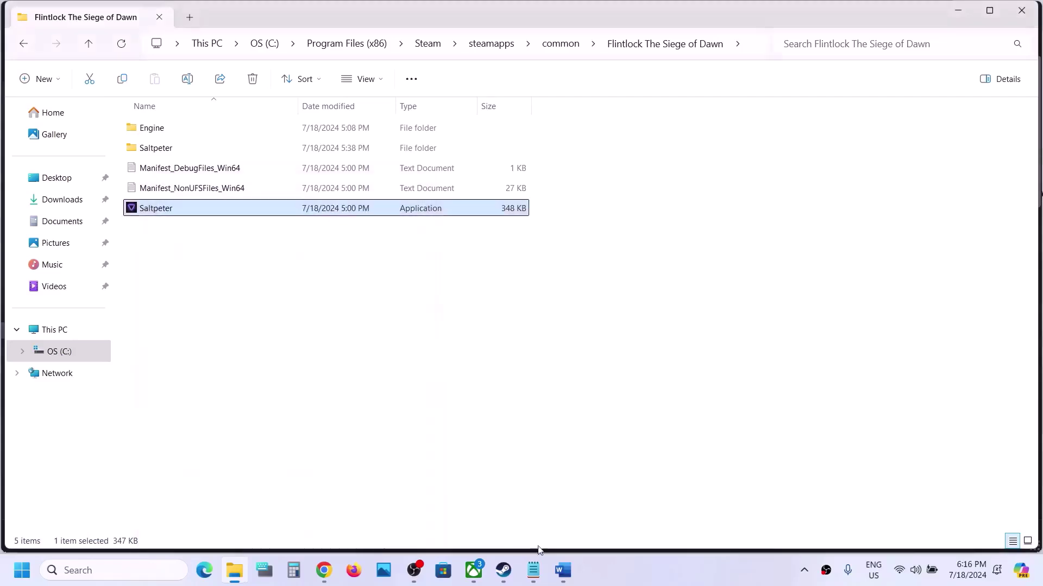
Switch to the Word notes to read Step 2's advice on the -dx11/-dx12 launch options, and return to Steam
{"action": "left_click", "coordinate": [504, 570]}
{"action": "left_click", "coordinate": [568, 571]}
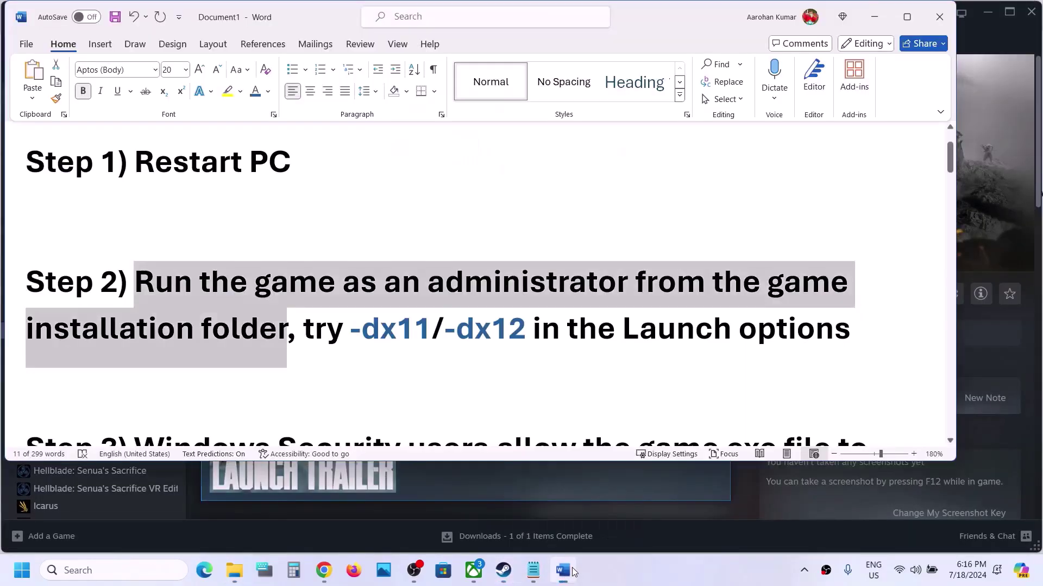
{"action": "left_click_drag", "start_coordinate": [361, 328], "coordinate": [533, 324]}
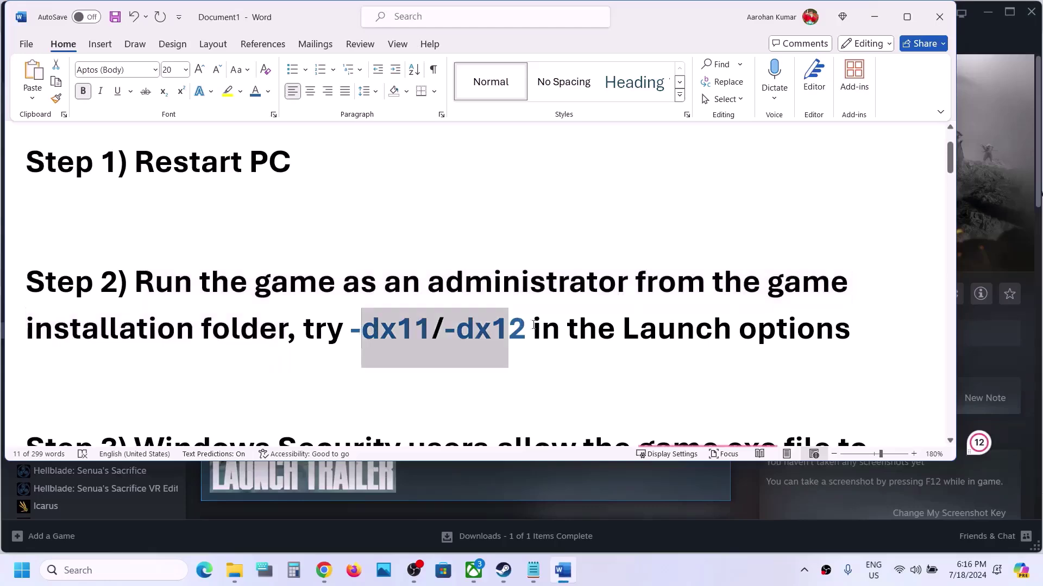
{"action": "left_click", "coordinate": [875, 17]}
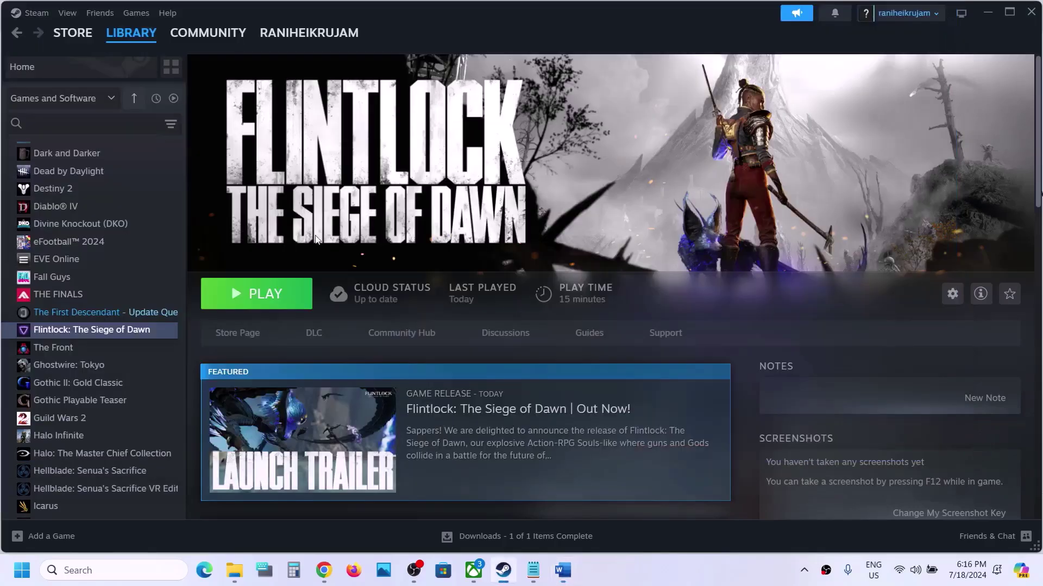
Set the launch options of Flintlock: The Siege of Dawn to -dx11 and close its properties
{"action": "right_click", "coordinate": [106, 332]}
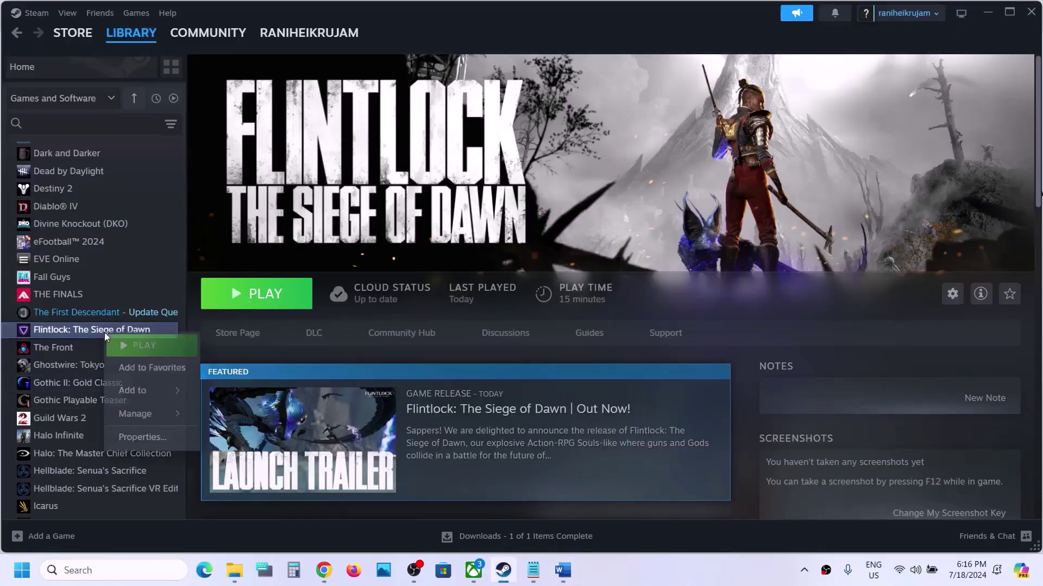
{"action": "left_click", "coordinate": [165, 440]}
{"action": "left_click", "coordinate": [424, 316]}
{"action": "key", "text": "ctrl+a"}
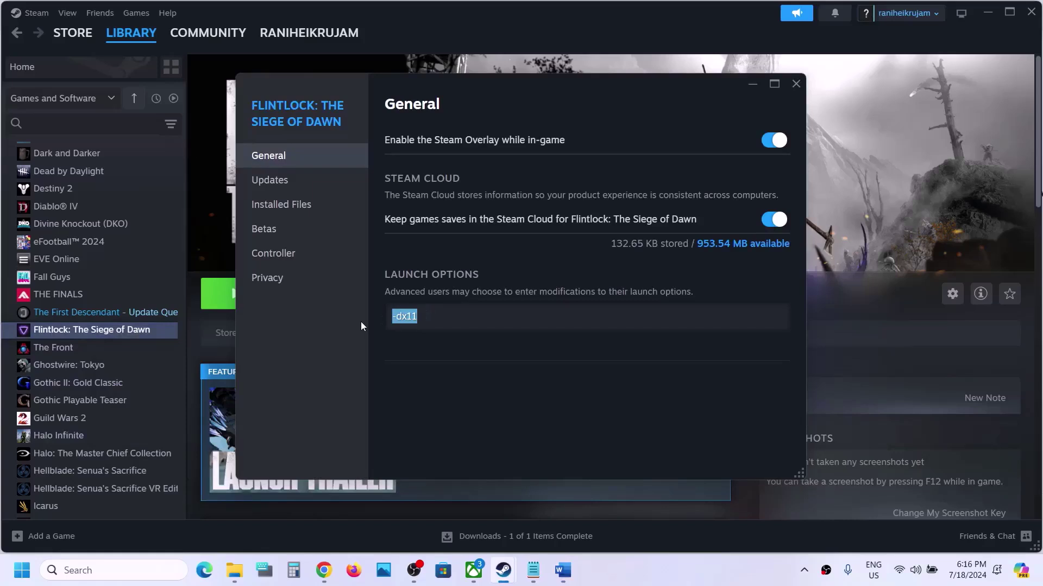
{"action": "type", "text": "-dx11"}
{"action": "left_click", "coordinate": [431, 348]}
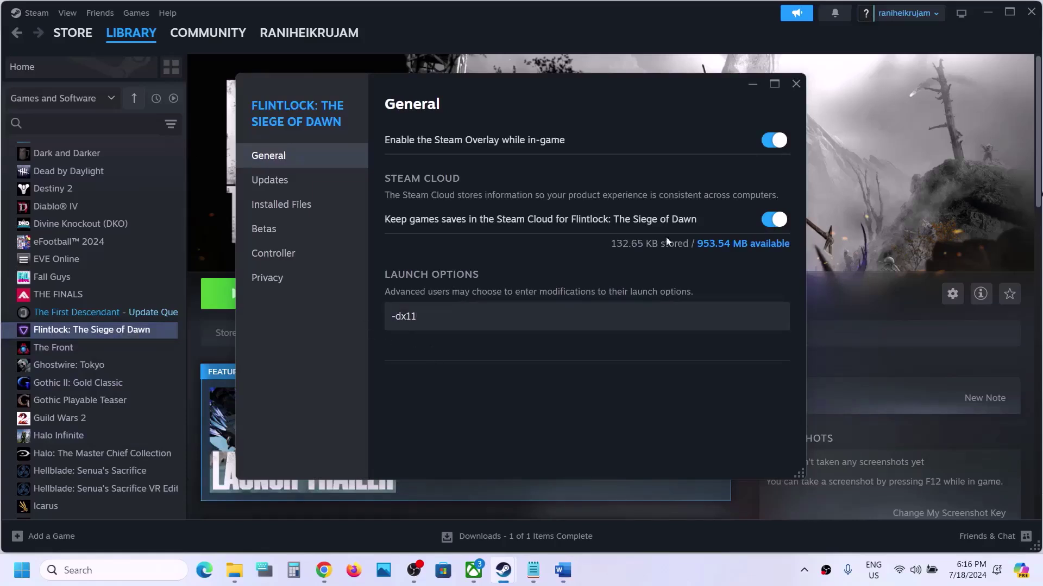
{"action": "left_click", "coordinate": [796, 83]}
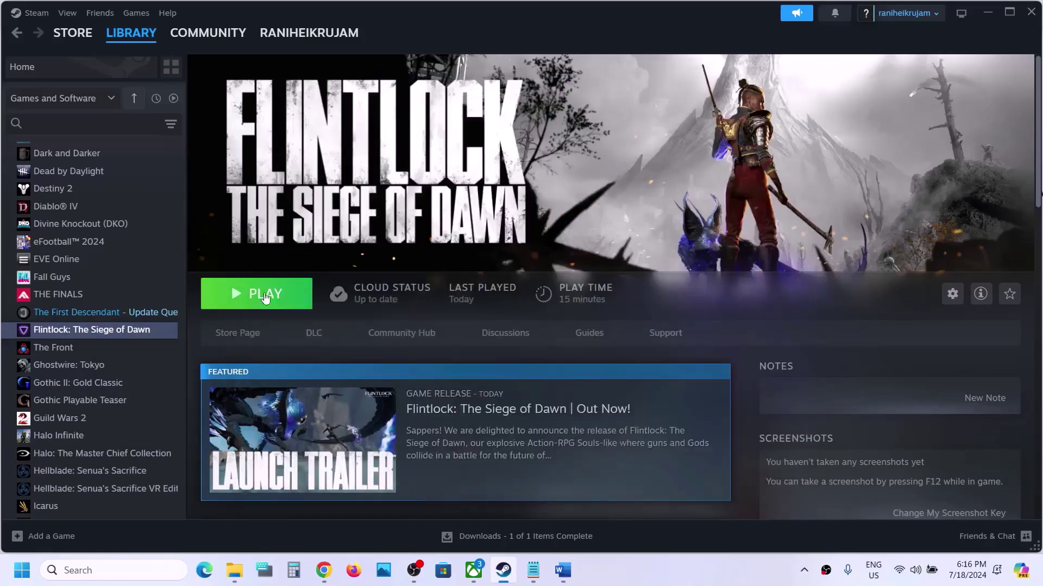
Change the launch options of Flintlock: The Siege of Dawn to -dx12 and close its properties
{"action": "right_click", "coordinate": [150, 330]}
{"action": "left_click", "coordinate": [208, 432]}
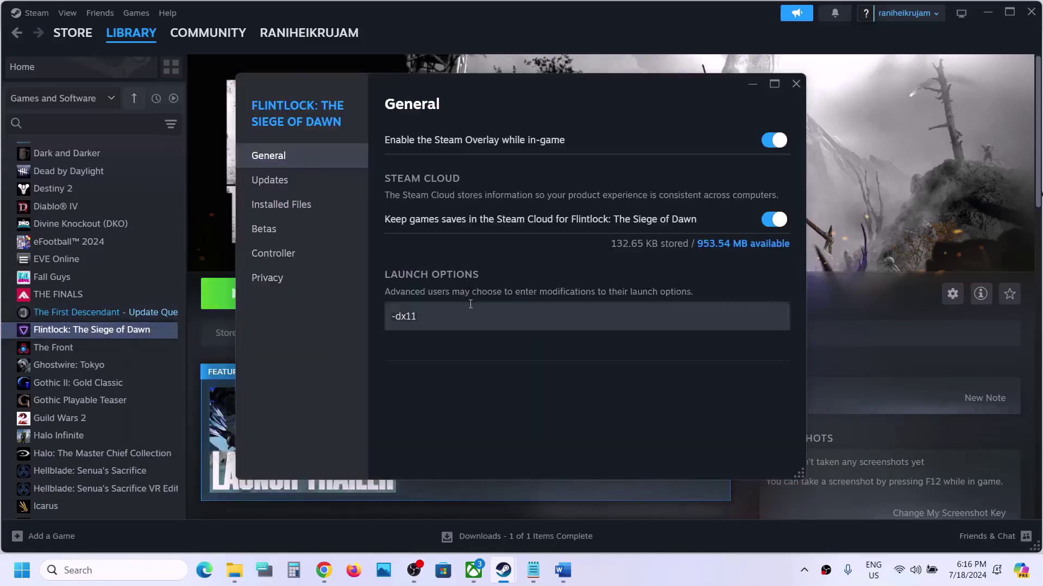
{"action": "key", "text": "Tab"}
{"action": "type", "text": "-dx12"}
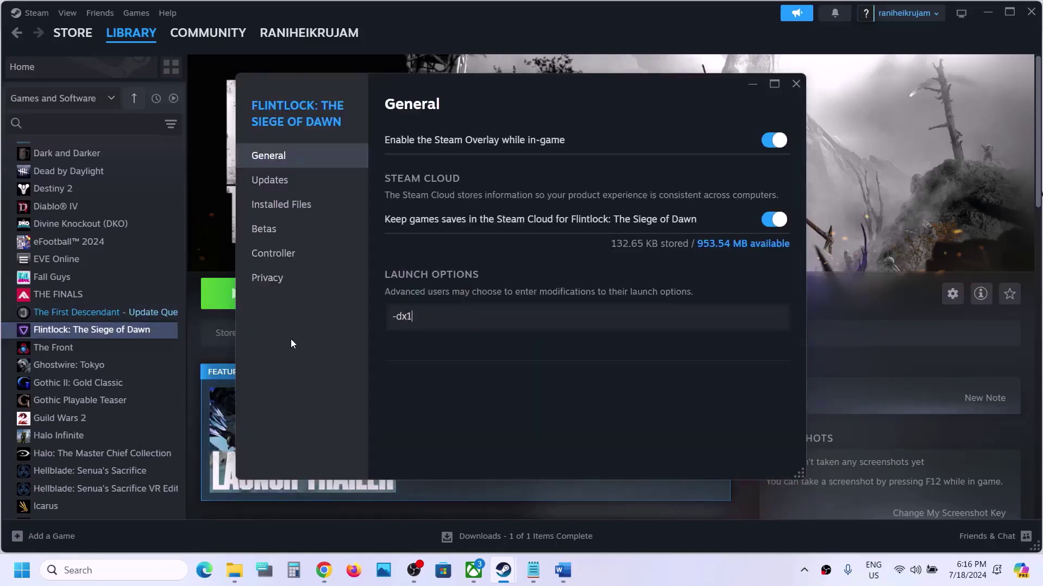
{"action": "left_click", "coordinate": [448, 366]}
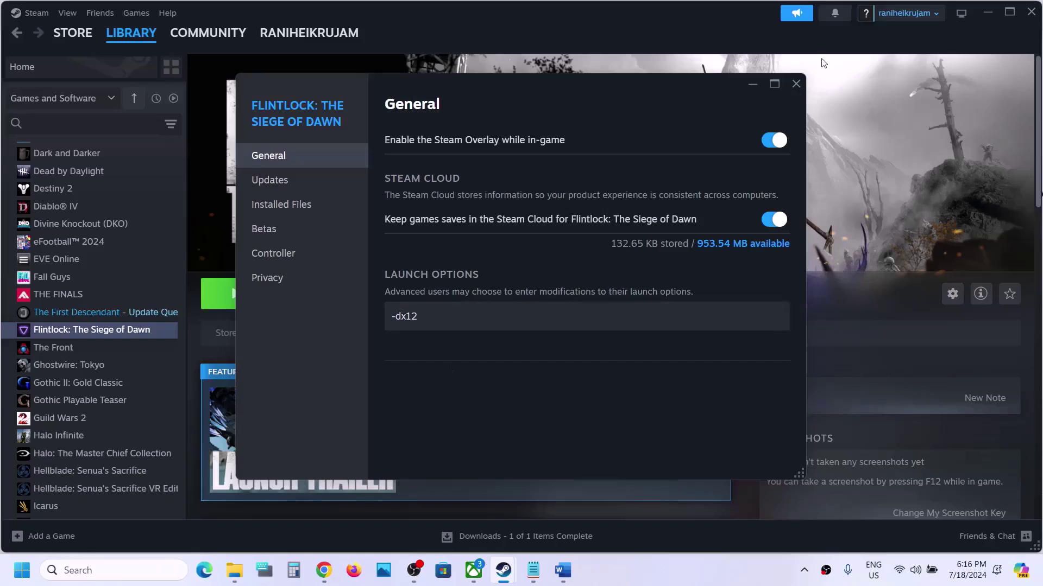
{"action": "left_click", "coordinate": [796, 83]}
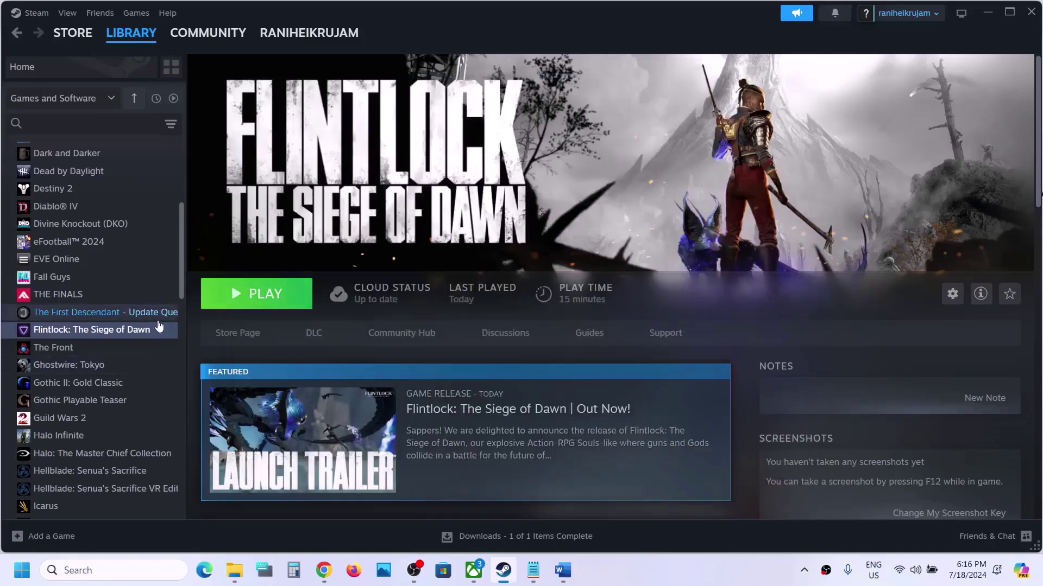
Clear the launch options of Flintlock: The Siege of Dawn and close its properties
{"action": "right_click", "coordinate": [143, 333]}
{"action": "left_click", "coordinate": [166, 438]}
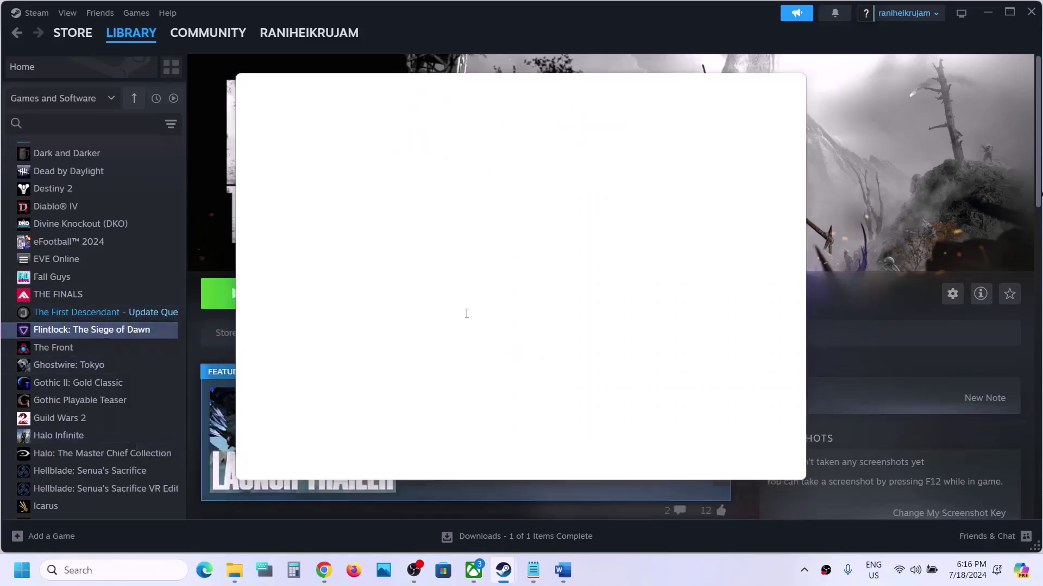
{"action": "left_click_drag", "start_coordinate": [467, 313], "coordinate": [324, 315]}
{"action": "key", "text": "BackSpace"}
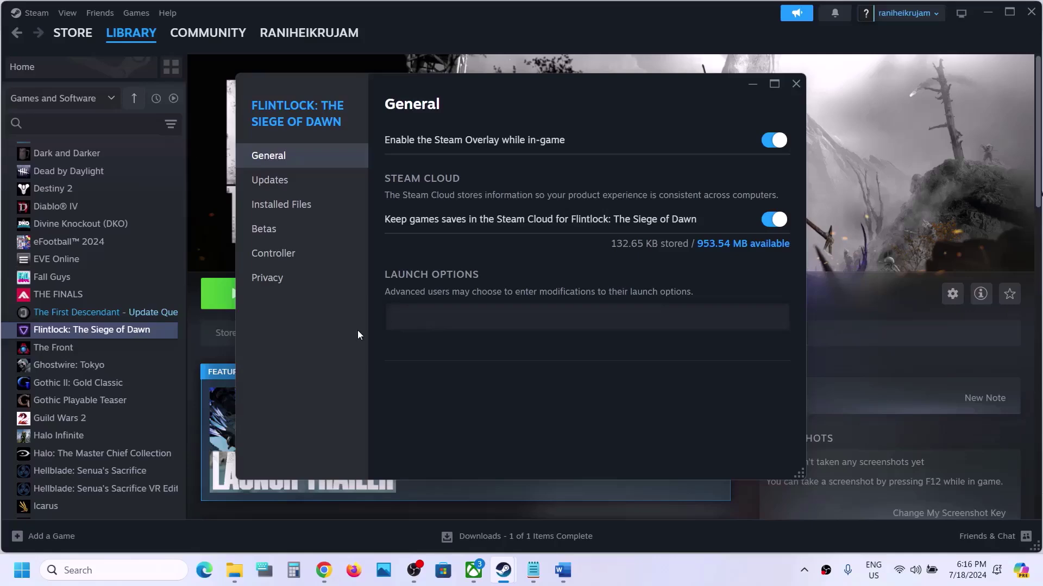
{"action": "left_click", "coordinate": [795, 83]}
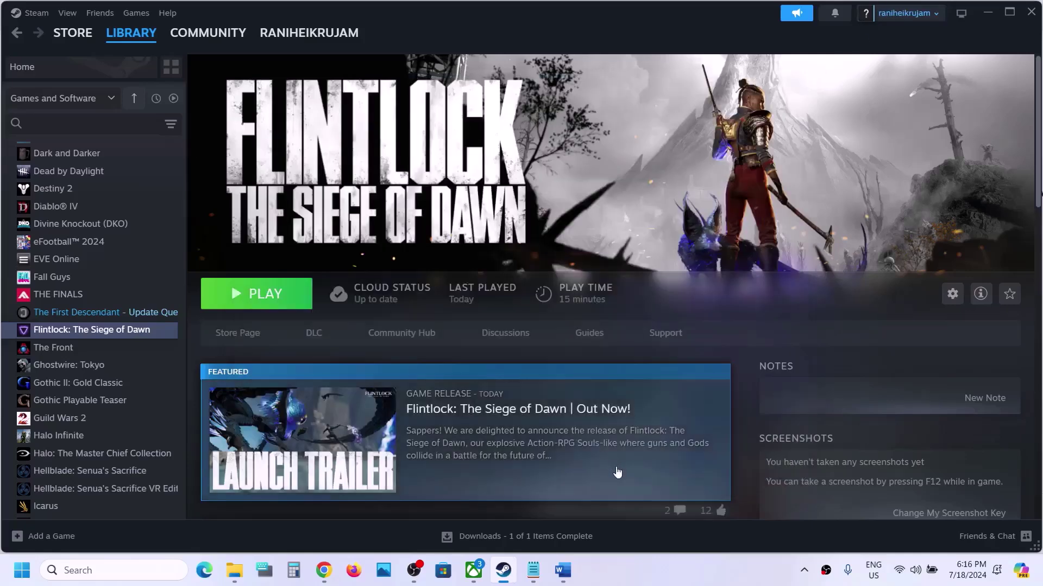
Switch to the Word notes and read Step 3 on allowing the game exe through Windows Security or a third-party antivirus
{"action": "left_click", "coordinate": [563, 571]}
{"action": "scroll", "coordinate": [427, 344], "scroll_direction": "down", "scroll_amount": 5}
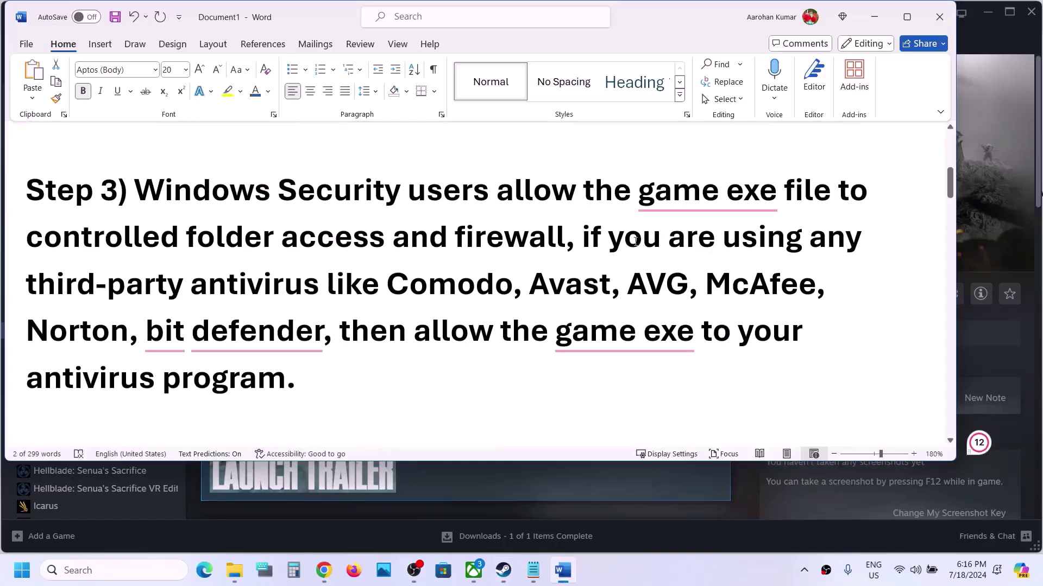
{"action": "left_click_drag", "start_coordinate": [634, 241], "coordinate": [559, 288]}
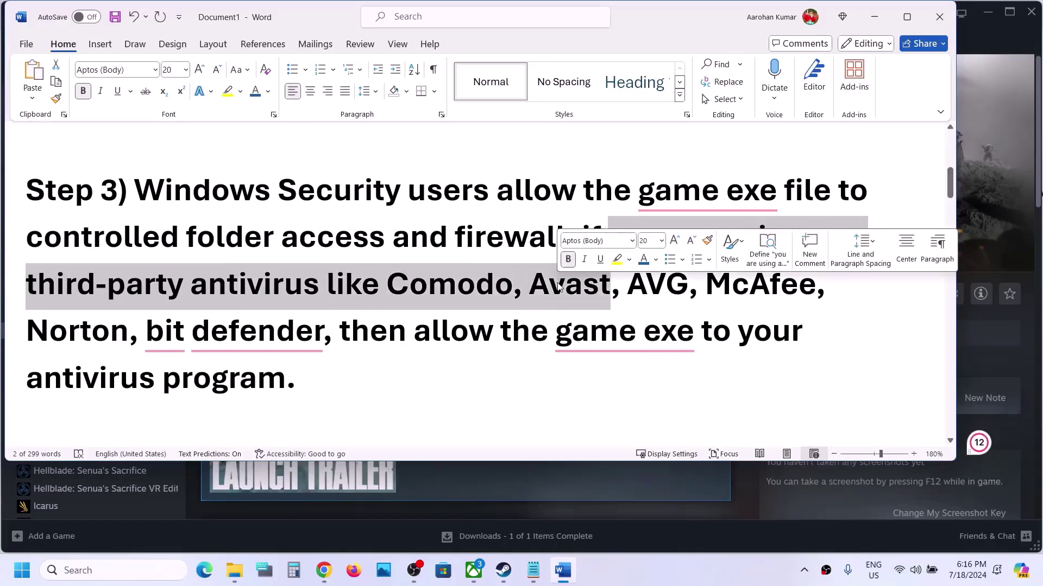
{"action": "left_click", "coordinate": [558, 286]}
{"action": "left_click", "coordinate": [311, 337]}
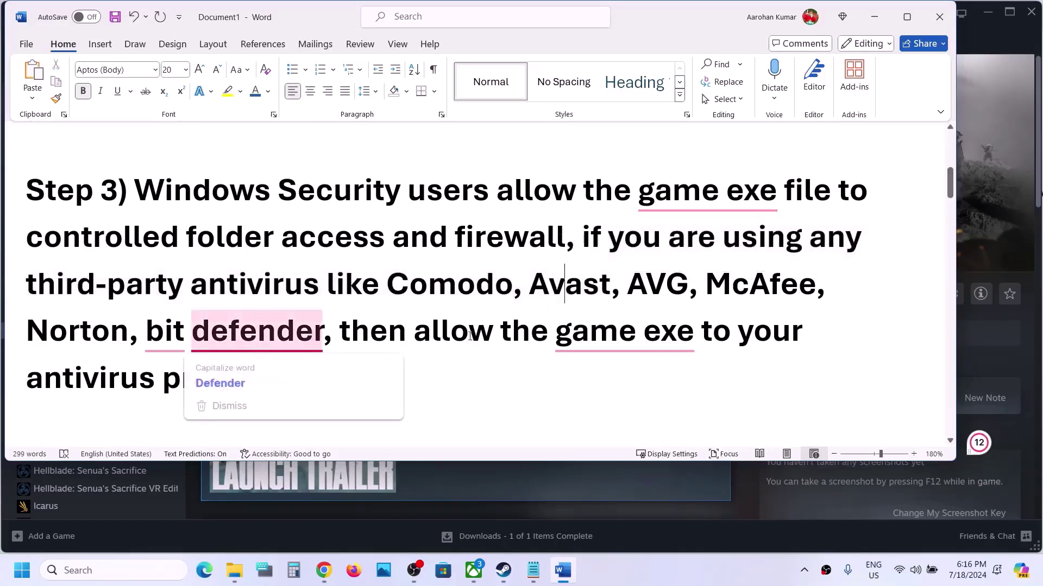
{"action": "left_click", "coordinate": [668, 286]}
{"action": "left_click_drag", "start_coordinate": [691, 280], "coordinate": [328, 337]}
{"action": "left_click", "coordinate": [332, 346]}
{"action": "left_click", "coordinate": [625, 332]}
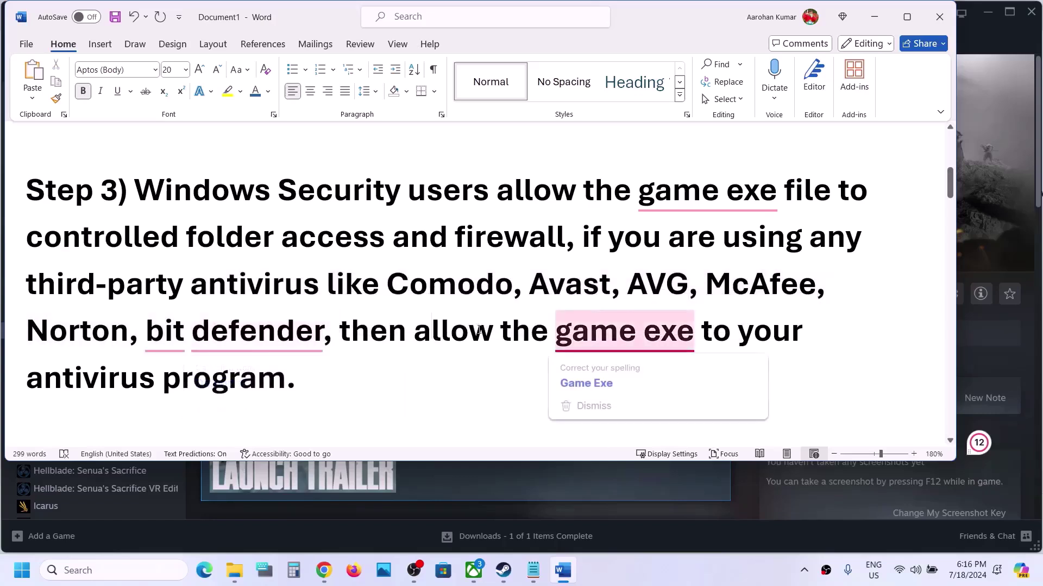
{"action": "left_click_drag", "start_coordinate": [415, 333], "coordinate": [256, 395]}
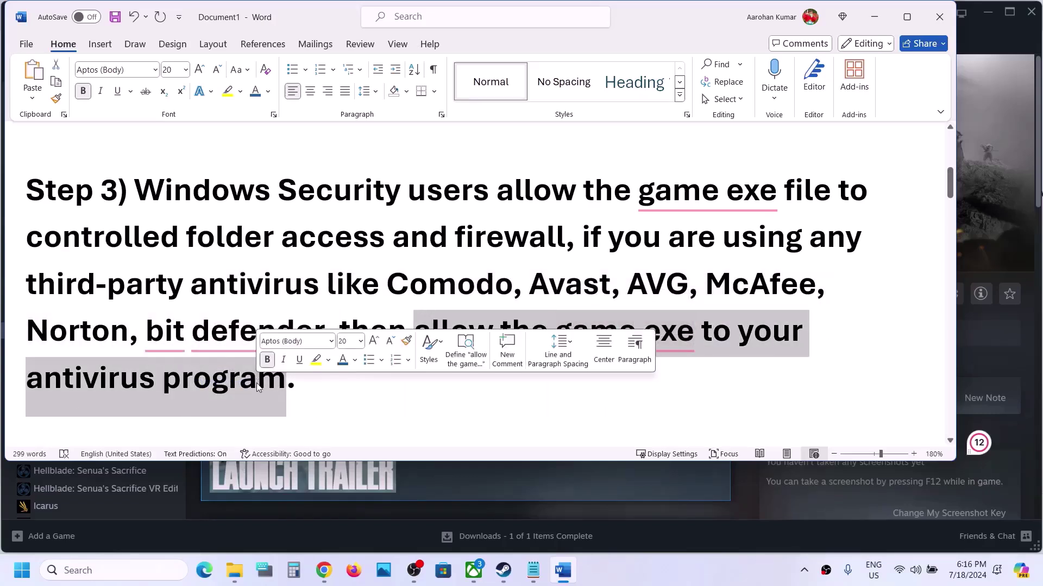
{"action": "left_click", "coordinate": [386, 237]}
{"action": "left_click_drag", "start_coordinate": [158, 193], "coordinate": [373, 191]}
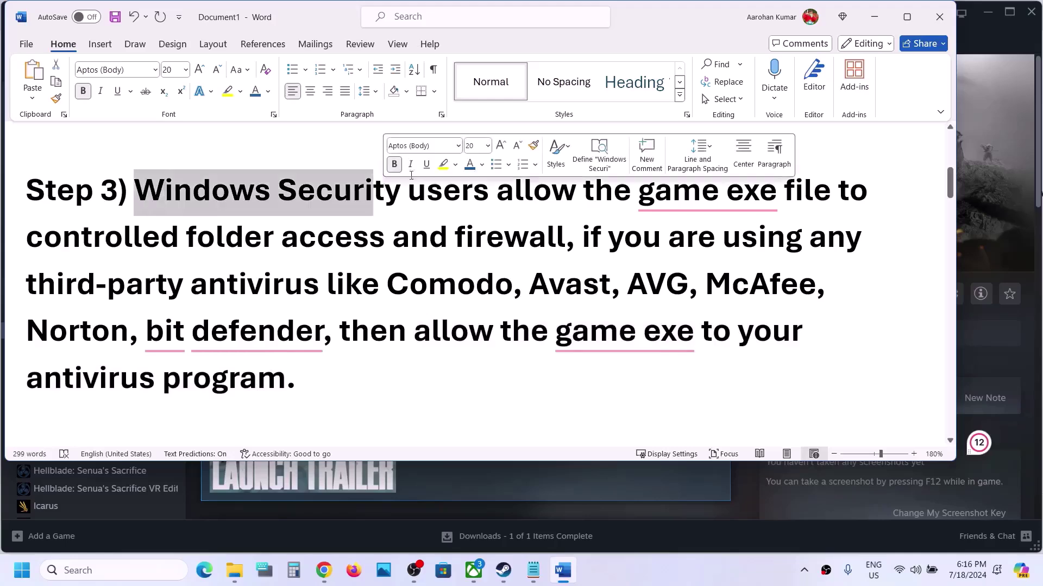
Open the list of apps allowed through Controlled folder access in Windows Security's ransomware protection
{"action": "left_click", "coordinate": [874, 17]}
{"action": "key", "text": "super+i"}
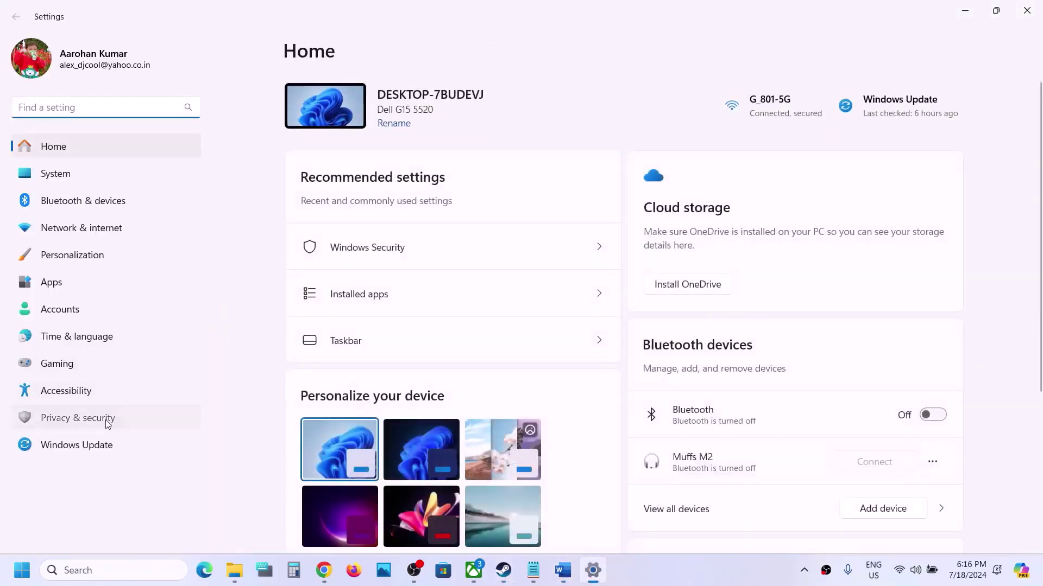
{"action": "left_click", "coordinate": [107, 425]}
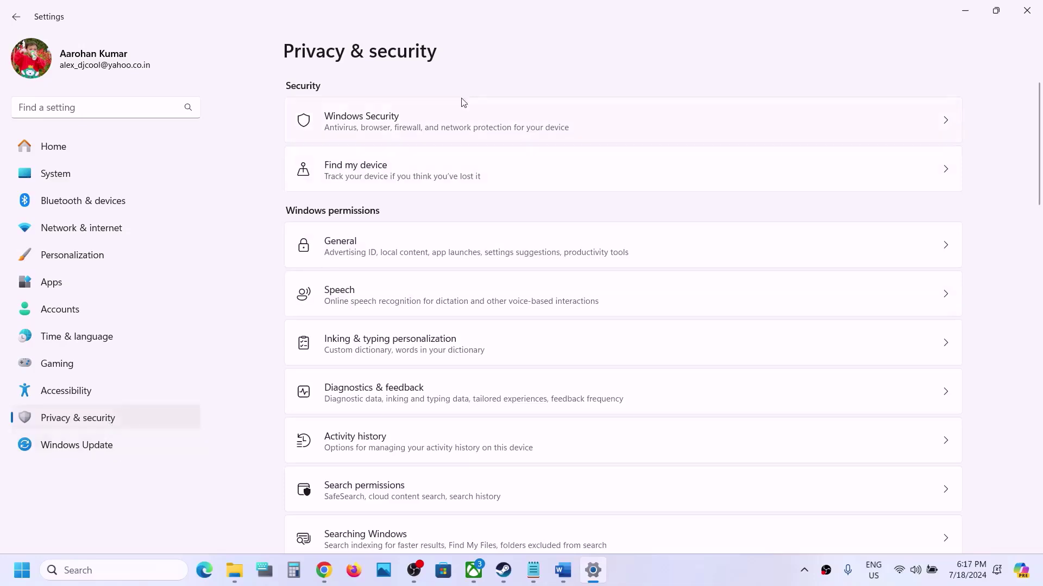
{"action": "left_click", "coordinate": [382, 124]}
{"action": "left_click", "coordinate": [362, 204]}
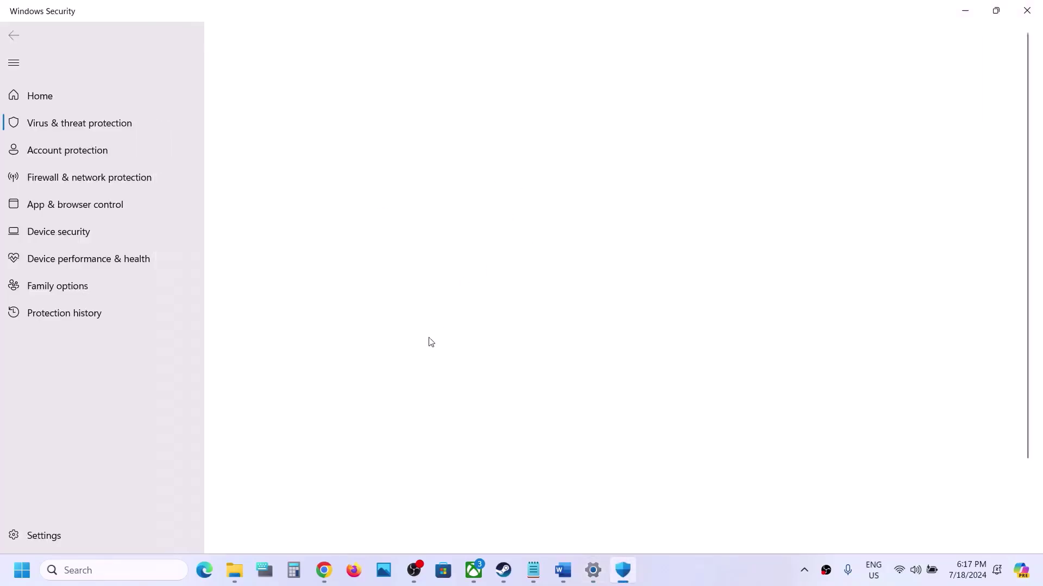
{"action": "scroll", "coordinate": [428, 342], "scroll_direction": "down", "scroll_amount": 2}
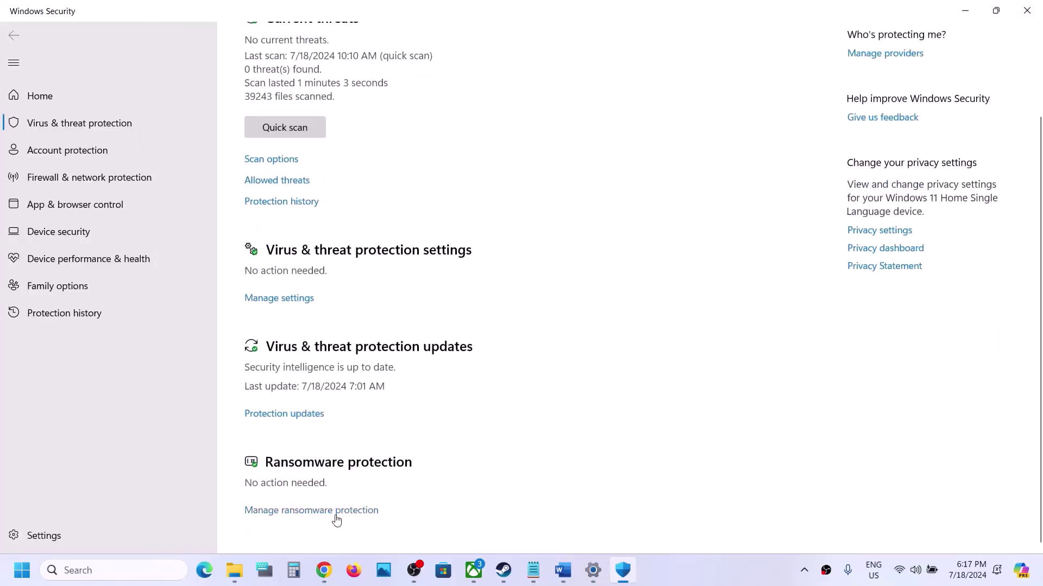
{"action": "left_click", "coordinate": [335, 513]}
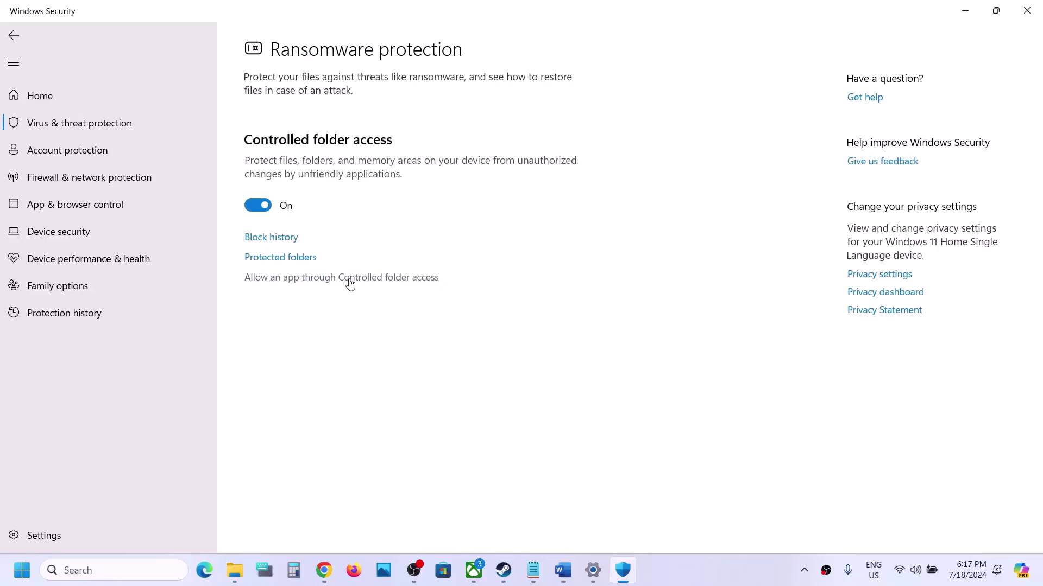
{"action": "left_click", "coordinate": [350, 280]}
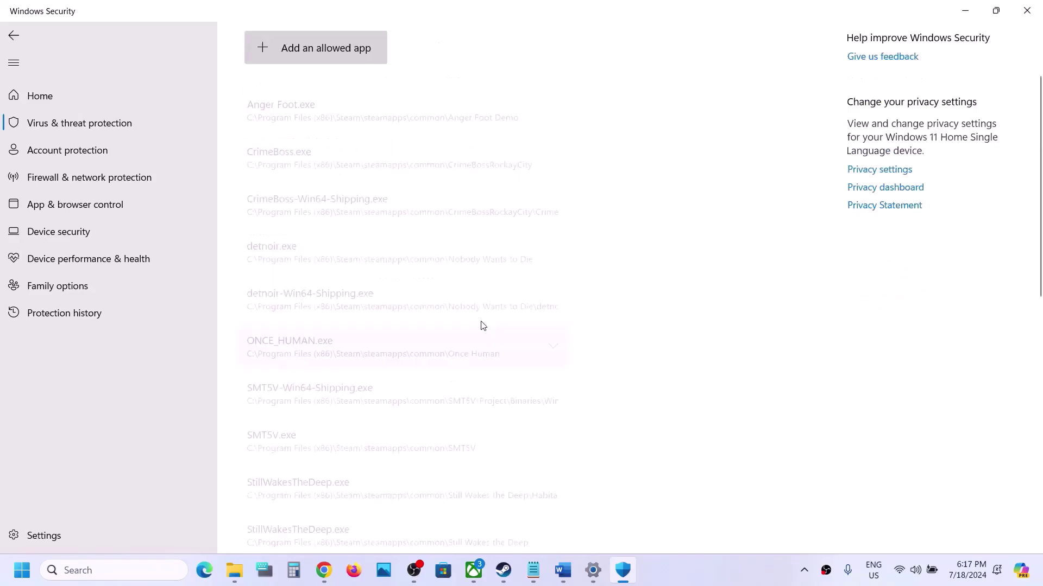
Start adding an allowed app and browse to C:\Program Files (x86)\Steam\steamapps\common
{"action": "left_click", "coordinate": [343, 57]}
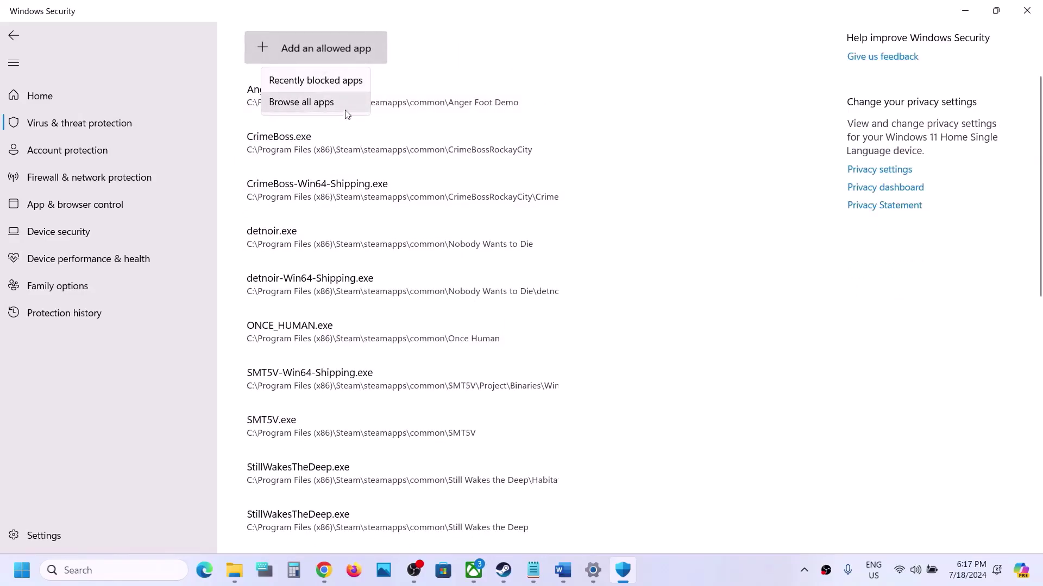
{"action": "left_click", "coordinate": [342, 106]}
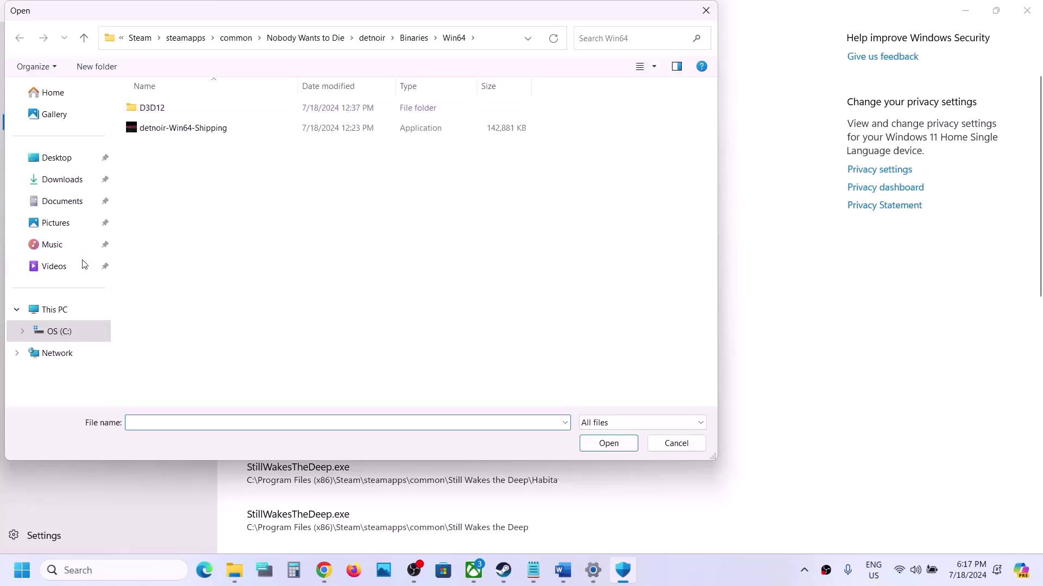
{"action": "left_click", "coordinate": [56, 312]}
{"action": "double_click", "coordinate": [255, 120]}
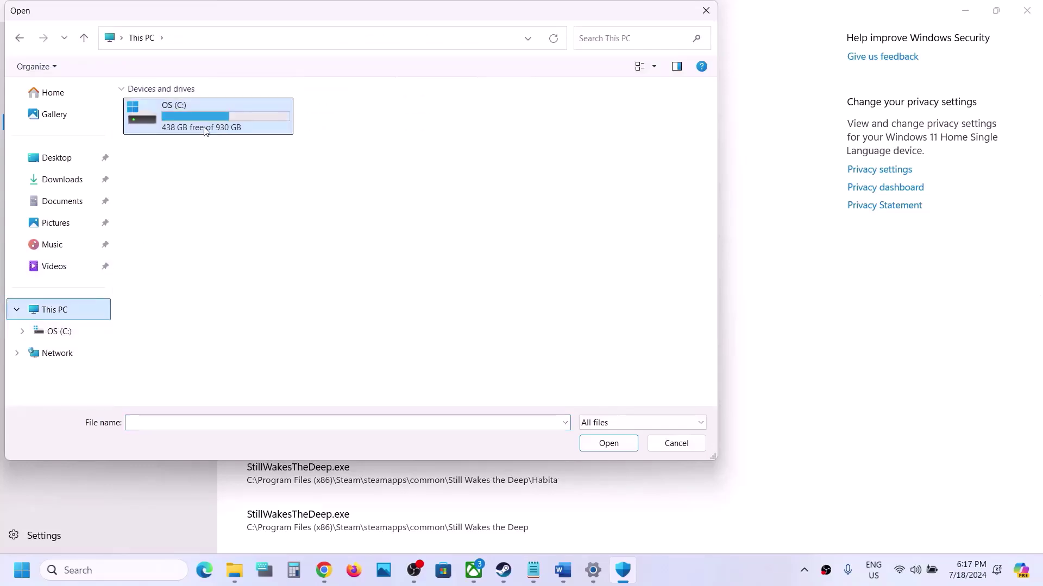
{"action": "scroll", "coordinate": [197, 275], "scroll_direction": "down", "scroll_amount": 2}
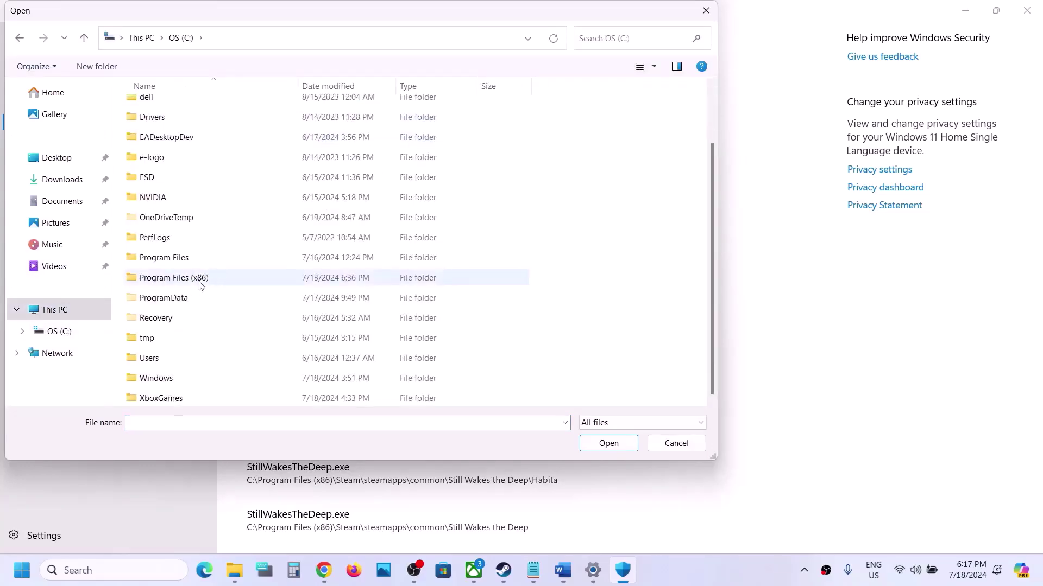
{"action": "double_click", "coordinate": [199, 281]}
{"action": "scroll", "coordinate": [192, 289], "scroll_direction": "down", "scroll_amount": 5}
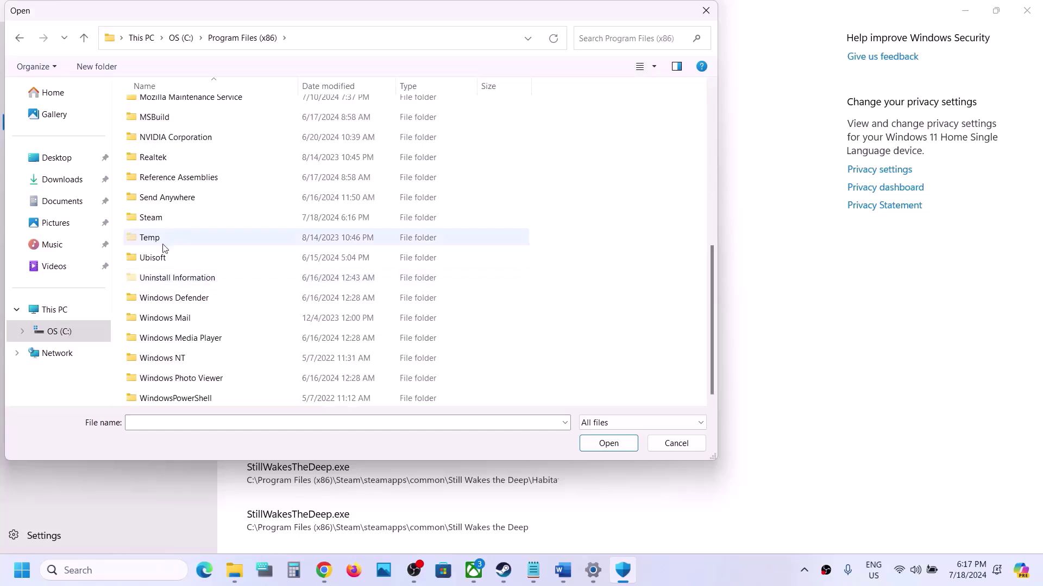
{"action": "double_click", "coordinate": [157, 218]}
{"action": "scroll", "coordinate": [159, 219], "scroll_direction": "down", "scroll_amount": 3}
{"action": "scroll", "coordinate": [163, 217], "scroll_direction": "down", "scroll_amount": 1}
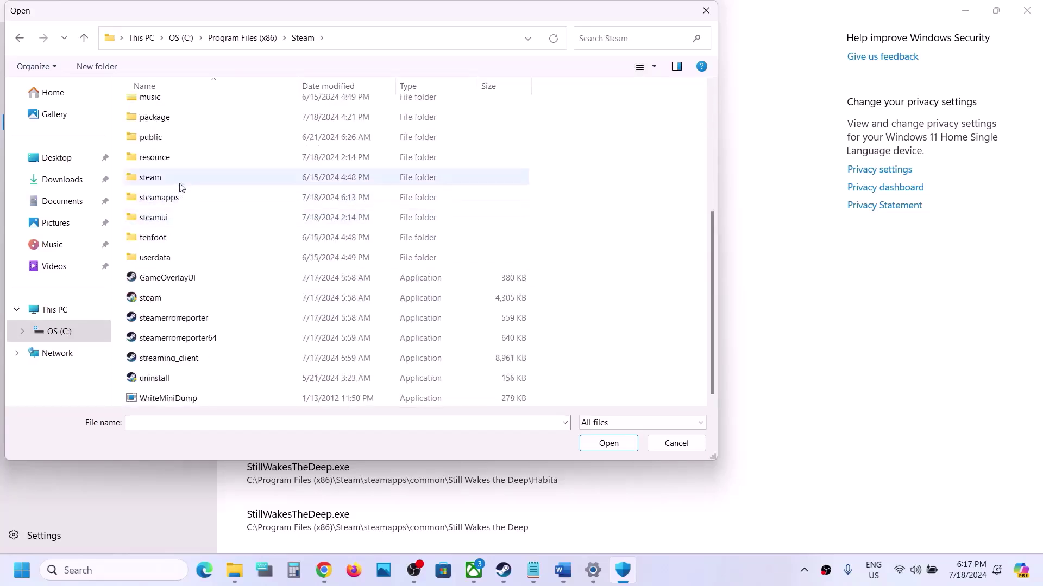
{"action": "double_click", "coordinate": [166, 196]}
{"action": "double_click", "coordinate": [180, 111]}
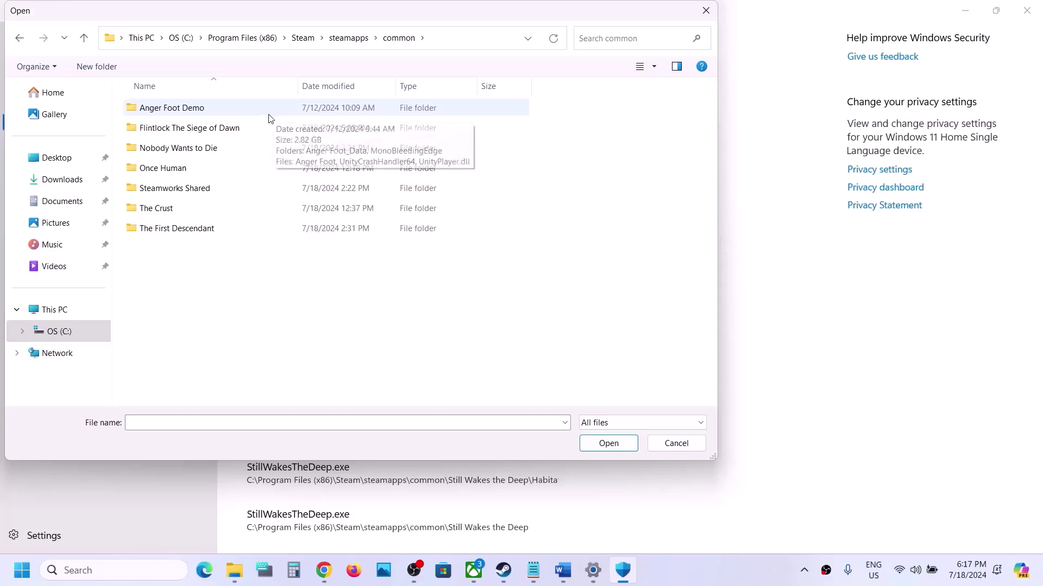
Allow the Saltpeter application from the Flintlock The Siege of Dawn folder through Controlled folder access
{"action": "double_click", "coordinate": [216, 129]}
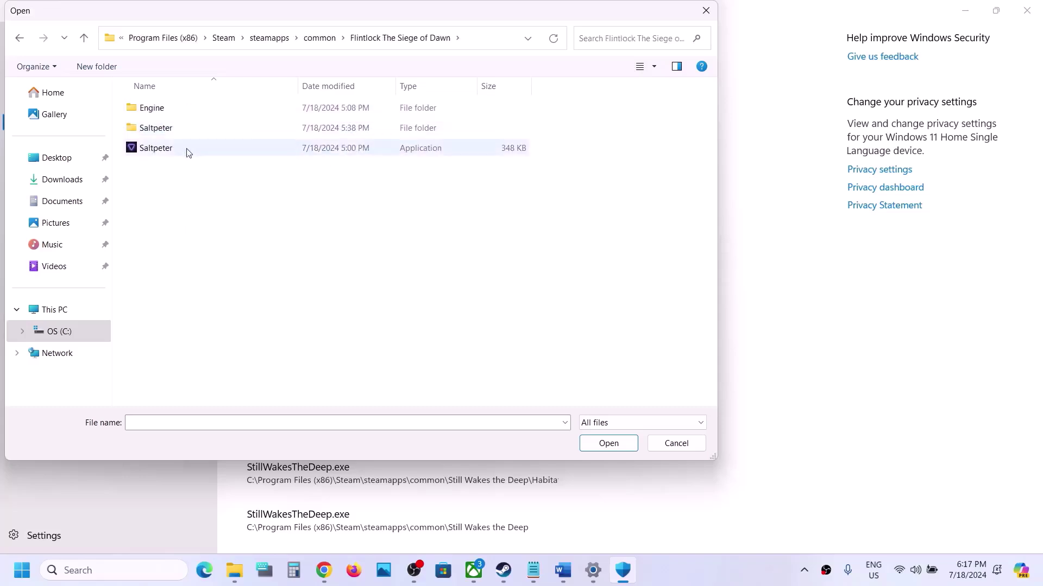
{"action": "left_click", "coordinate": [166, 153]}
{"action": "left_click", "coordinate": [608, 443]}
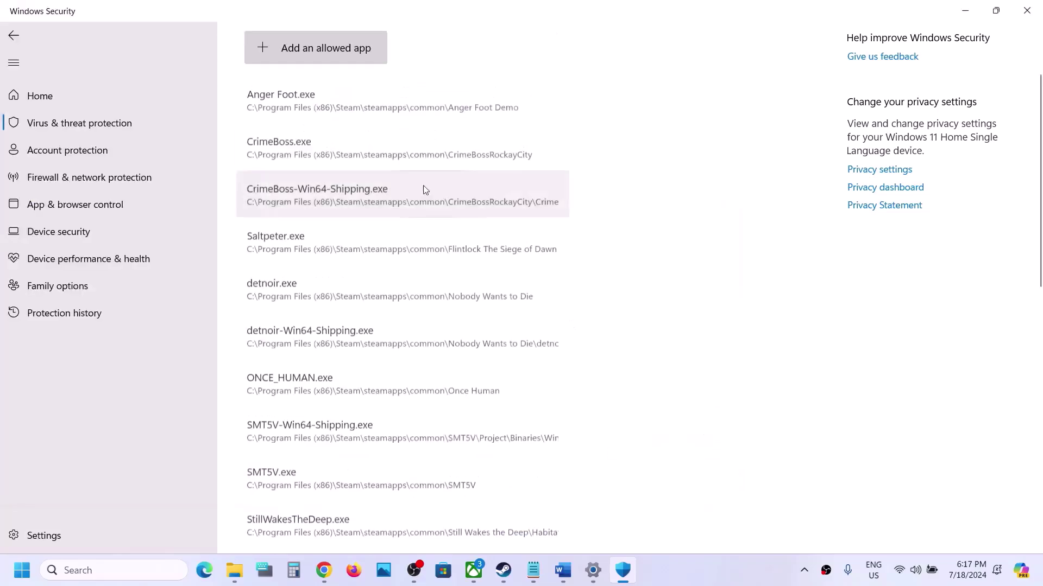
Allow Saltpeter-Win64-Shipping from the game's Saltpeter\Binaries\Win64 folder through Controlled folder access
{"action": "left_click", "coordinate": [332, 51]}
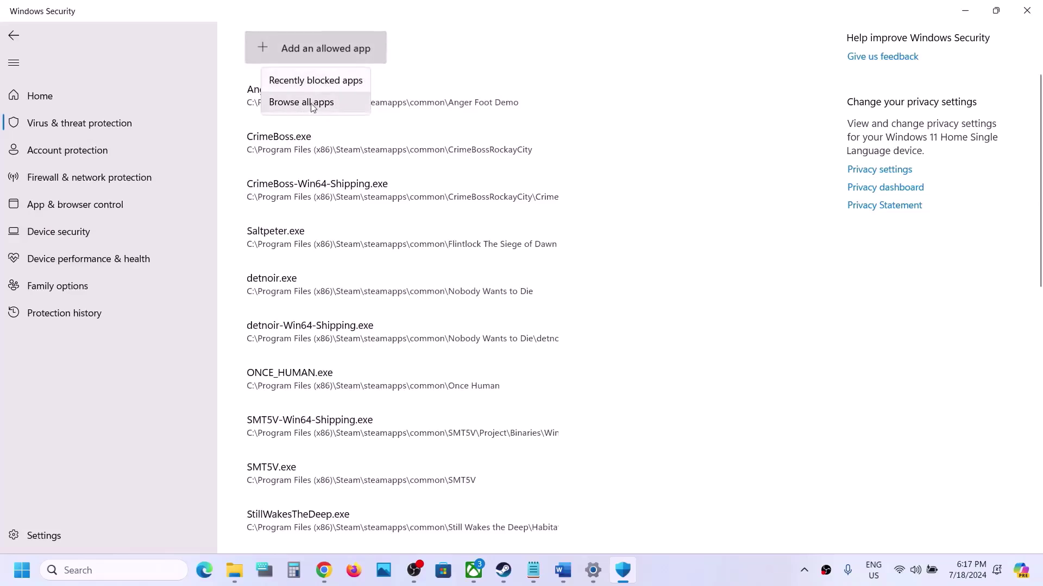
{"action": "left_click", "coordinate": [310, 104]}
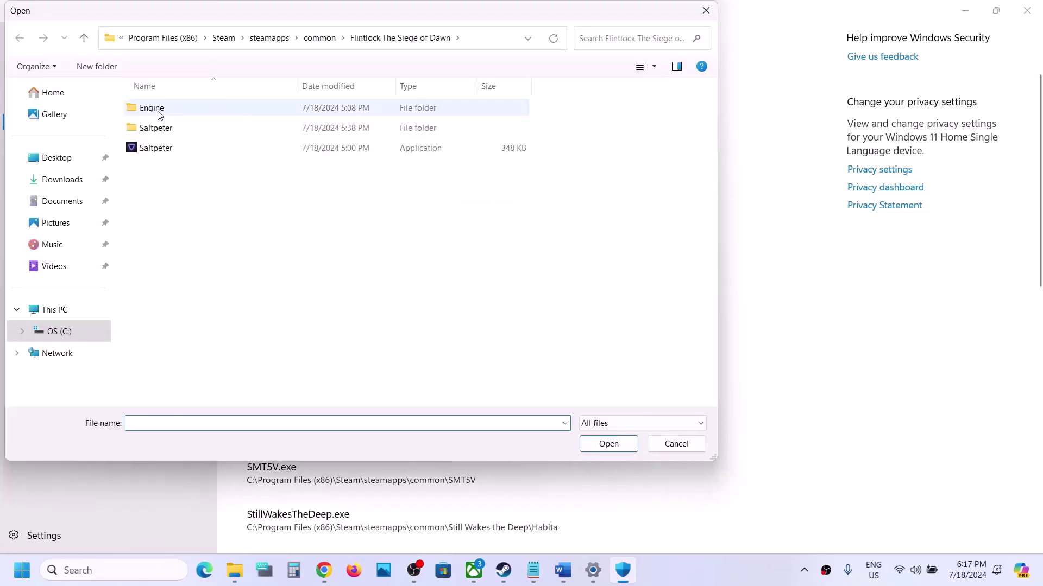
{"action": "double_click", "coordinate": [151, 130]}
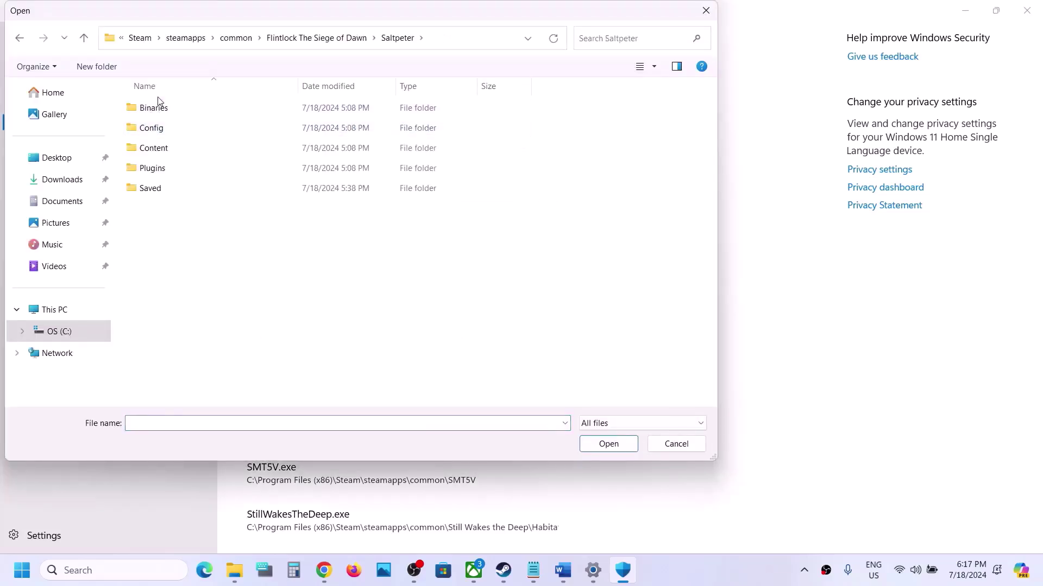
{"action": "double_click", "coordinate": [158, 107]}
{"action": "double_click", "coordinate": [174, 108]}
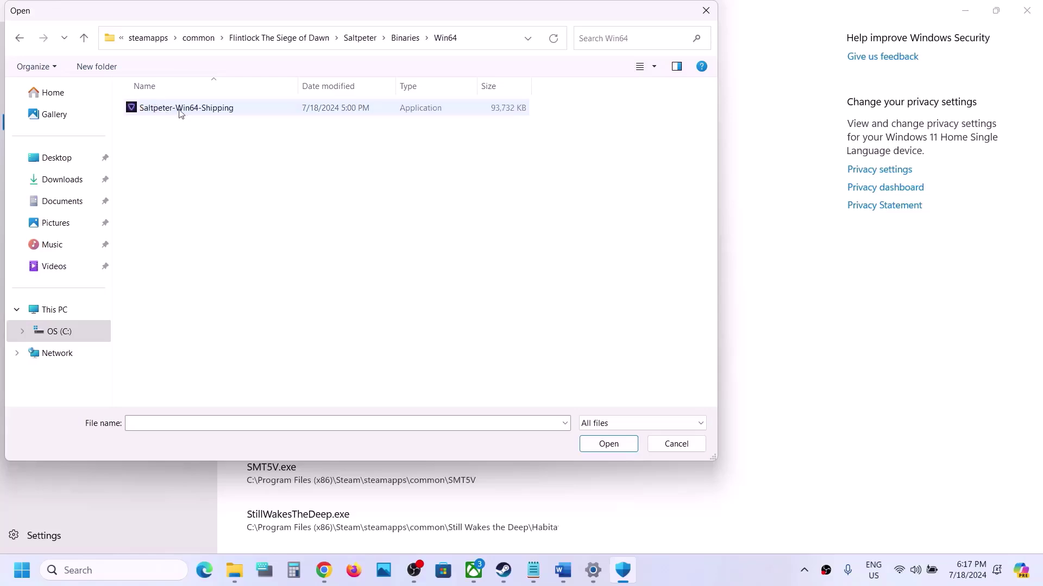
{"action": "left_click", "coordinate": [180, 111]}
{"action": "left_click", "coordinate": [611, 444]}
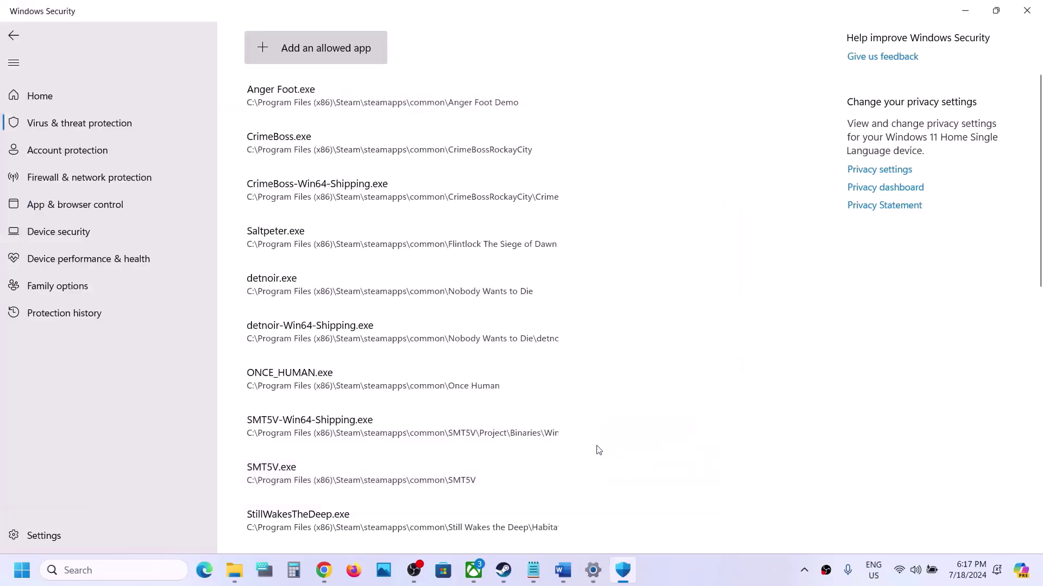
Open the Windows Defender Firewall allowed apps in Control Panel and unlock the list for changes
{"action": "left_click", "coordinate": [87, 568]}
{"action": "type", "text": "control"}
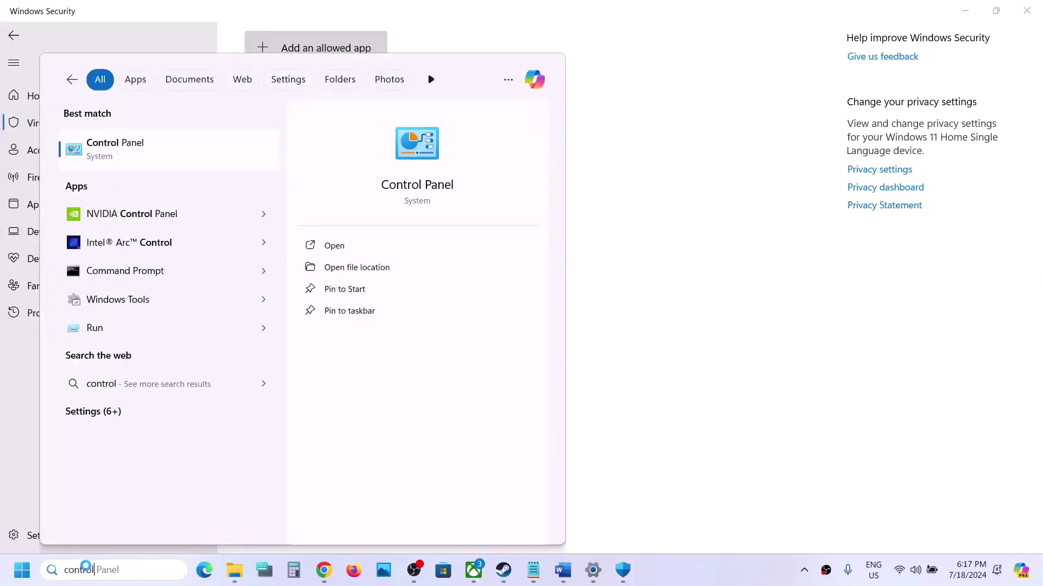
{"action": "key", "text": "Return"}
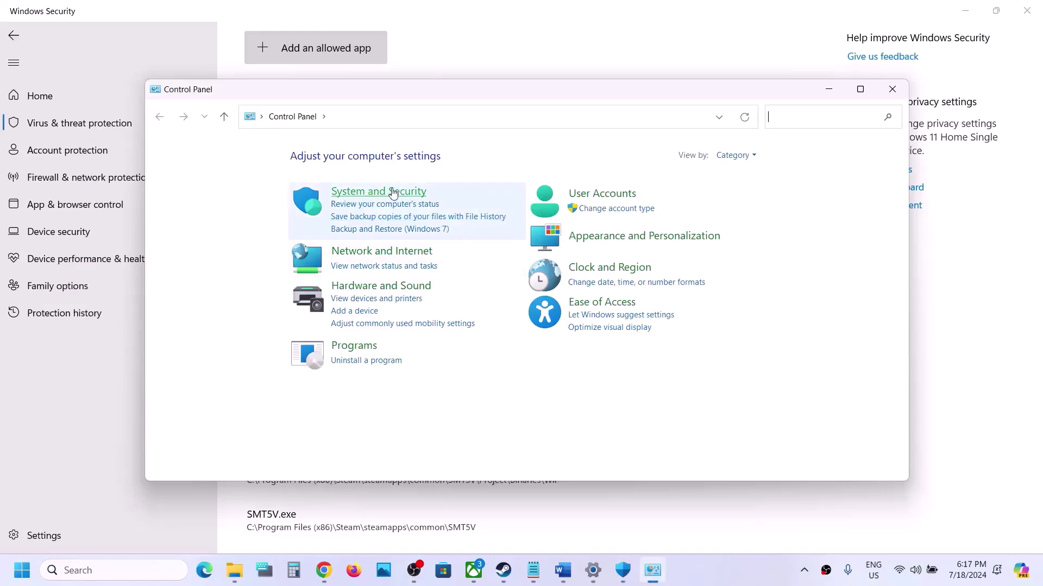
{"action": "left_click", "coordinate": [395, 194]}
{"action": "left_click", "coordinate": [387, 200]}
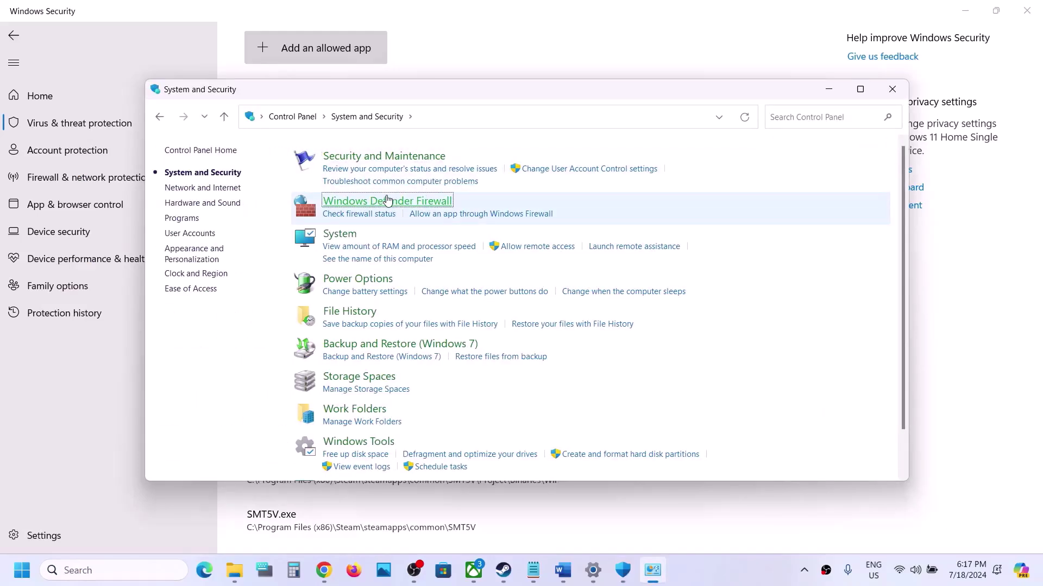
{"action": "left_click", "coordinate": [210, 184]}
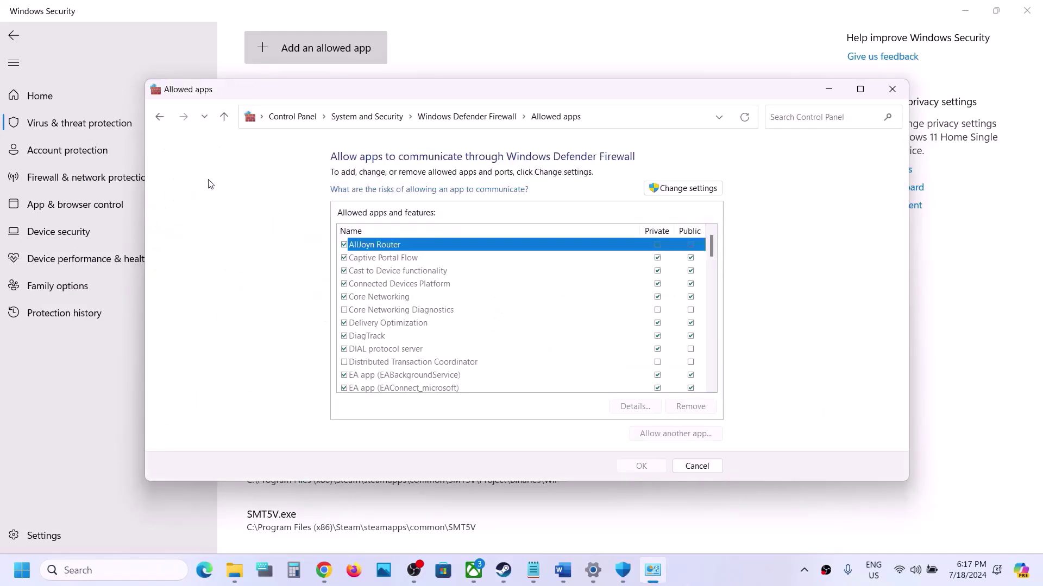
{"action": "left_click", "coordinate": [685, 189]}
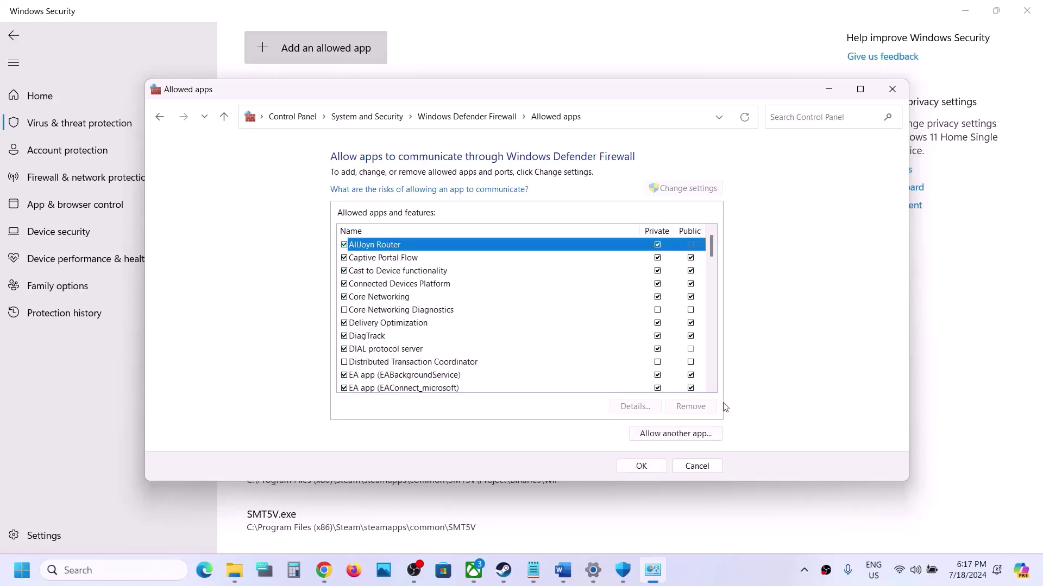
Try to add the Saltpeter application from steamapps\common\Flintlock The Siege of Dawn to the firewall's allowed apps
{"action": "left_click", "coordinate": [686, 434]}
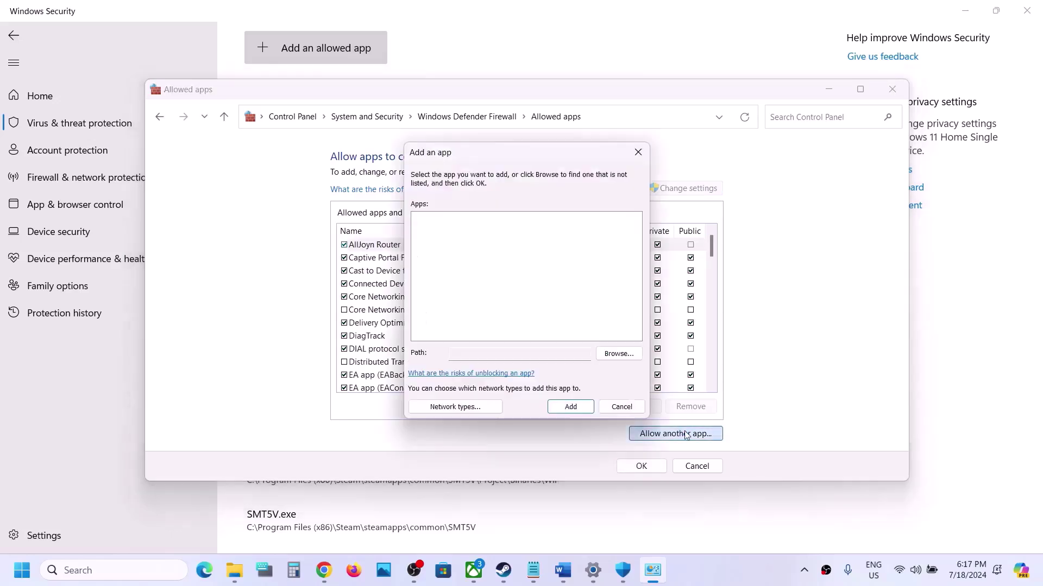
{"action": "left_click", "coordinate": [624, 356]}
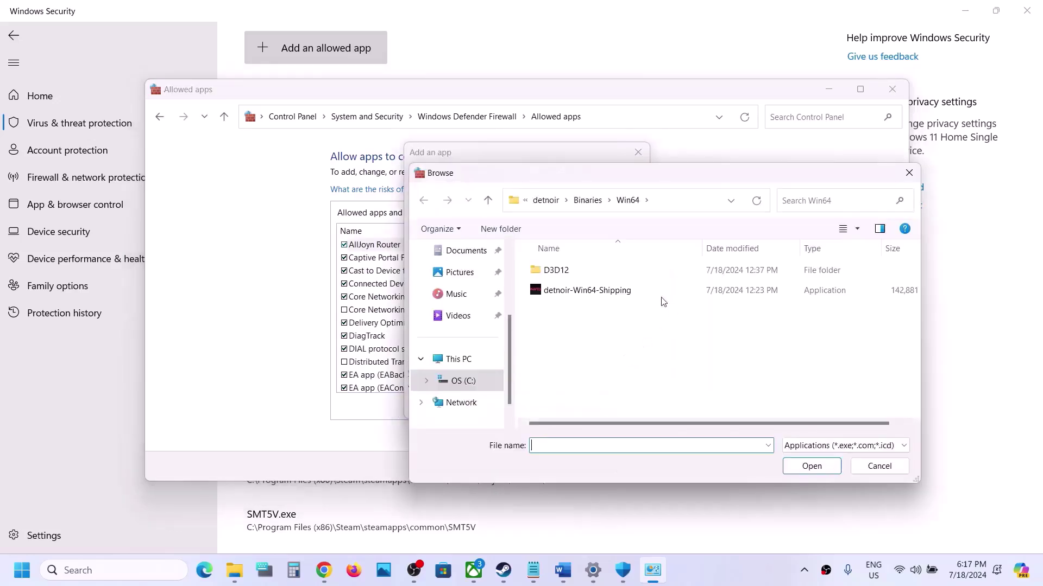
{"action": "left_click", "coordinate": [546, 200]}
{"action": "left_click", "coordinate": [579, 203]}
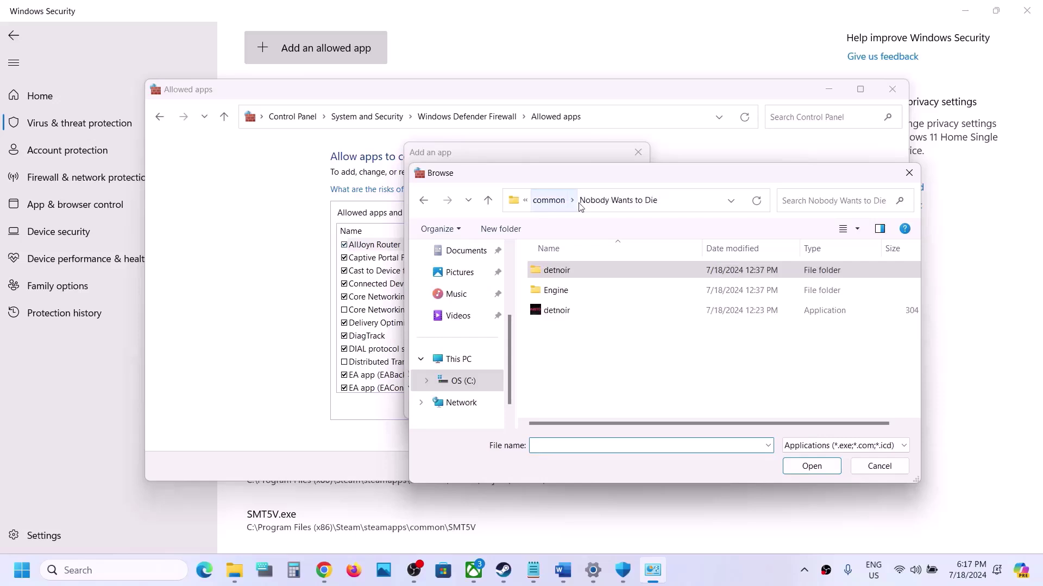
{"action": "left_click", "coordinate": [548, 200]}
{"action": "left_click", "coordinate": [594, 290]}
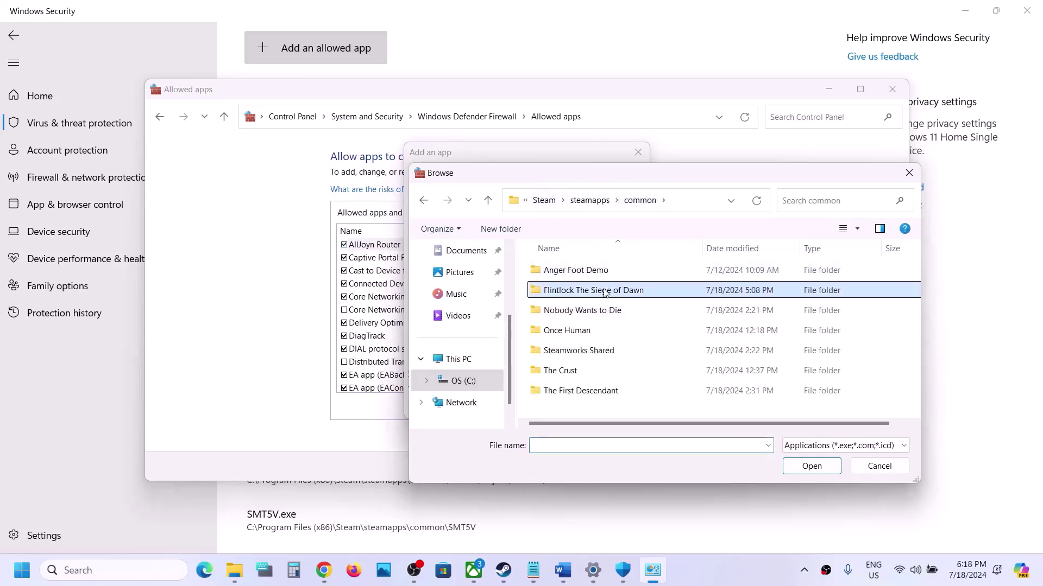
{"action": "double_click", "coordinate": [605, 293]}
{"action": "left_click", "coordinate": [560, 310]}
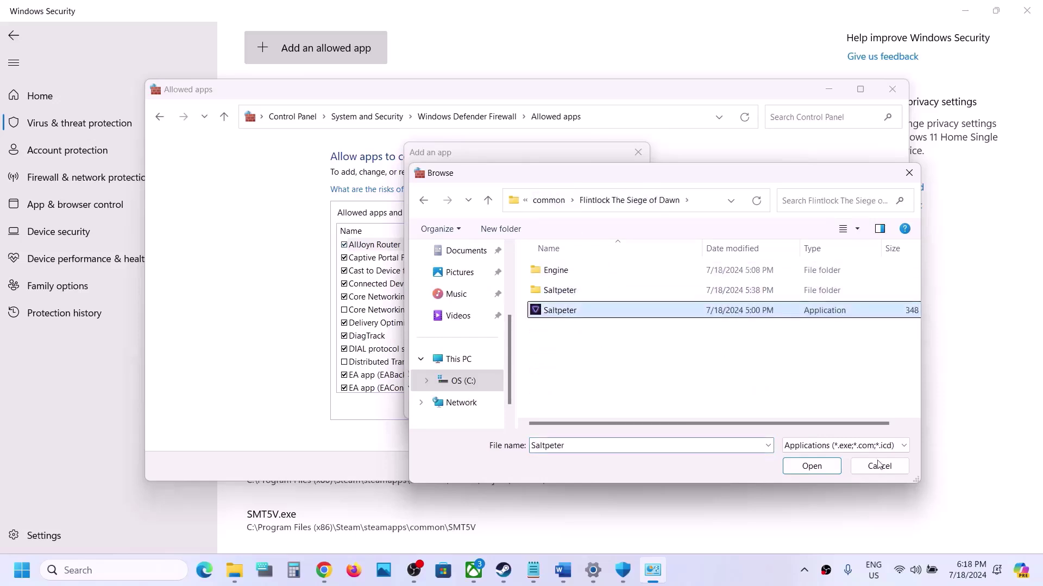
{"action": "left_click", "coordinate": [812, 467]}
{"action": "left_click", "coordinate": [571, 408]}
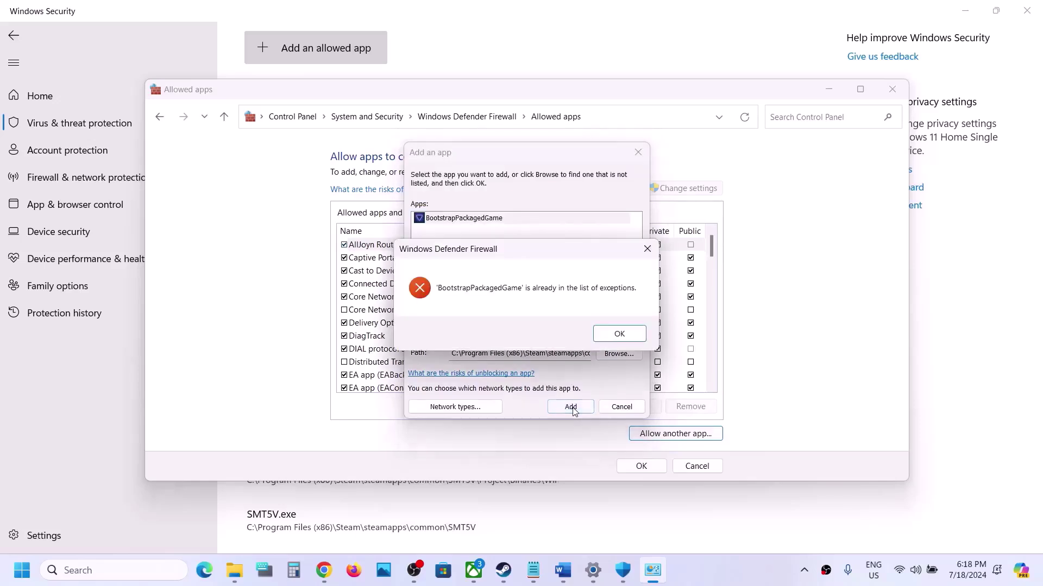
{"action": "left_click", "coordinate": [610, 337]}
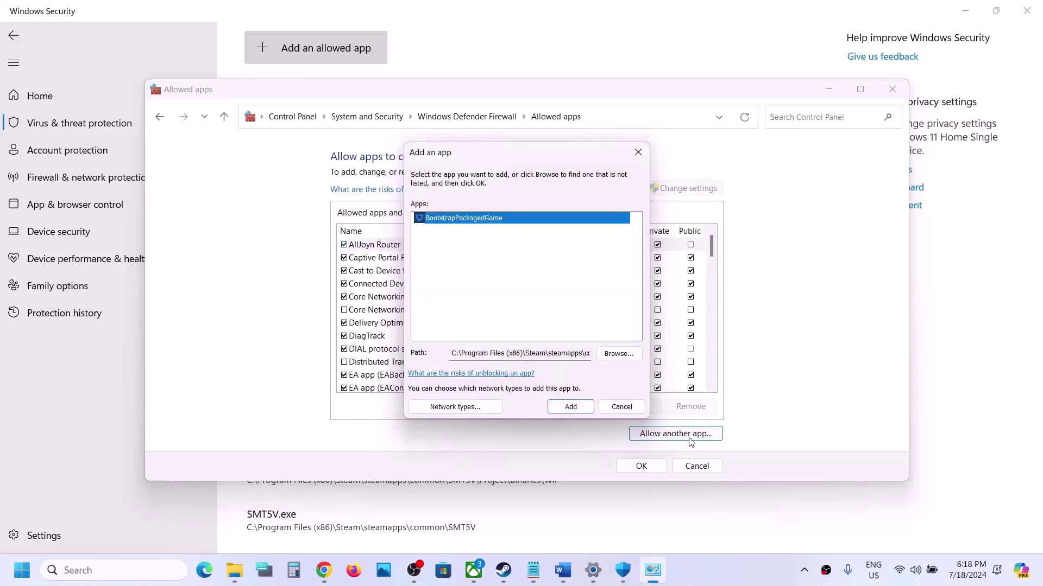
Add Saltpeter-Win64-Shipping from the game's Saltpeter\Binaries\Win64 folder to the firewall's allowed apps and save the list
{"action": "left_click", "coordinate": [626, 357]}
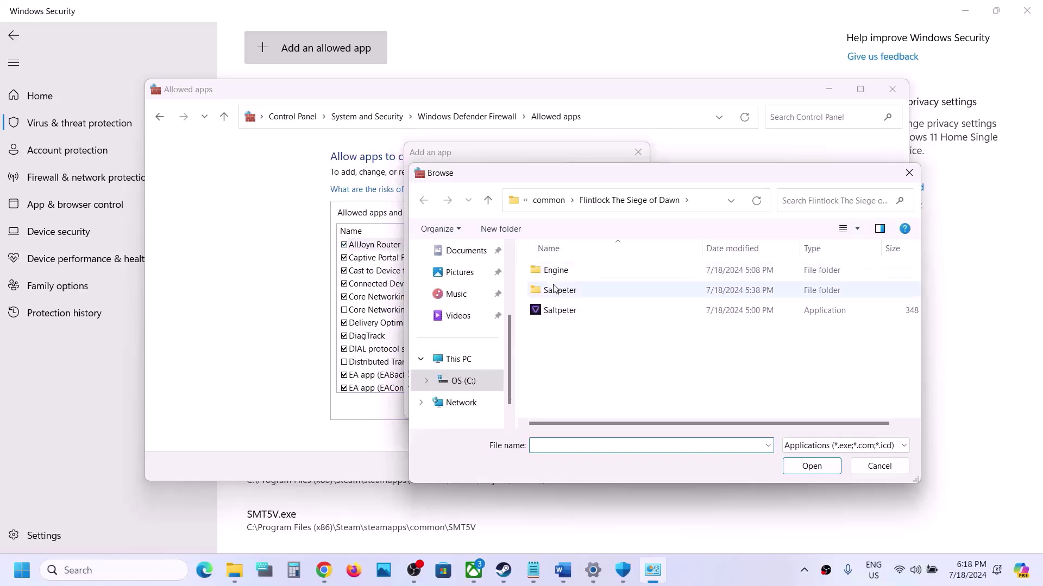
{"action": "left_click", "coordinate": [554, 290]}
{"action": "double_click", "coordinate": [554, 291]}
{"action": "double_click", "coordinate": [556, 271]}
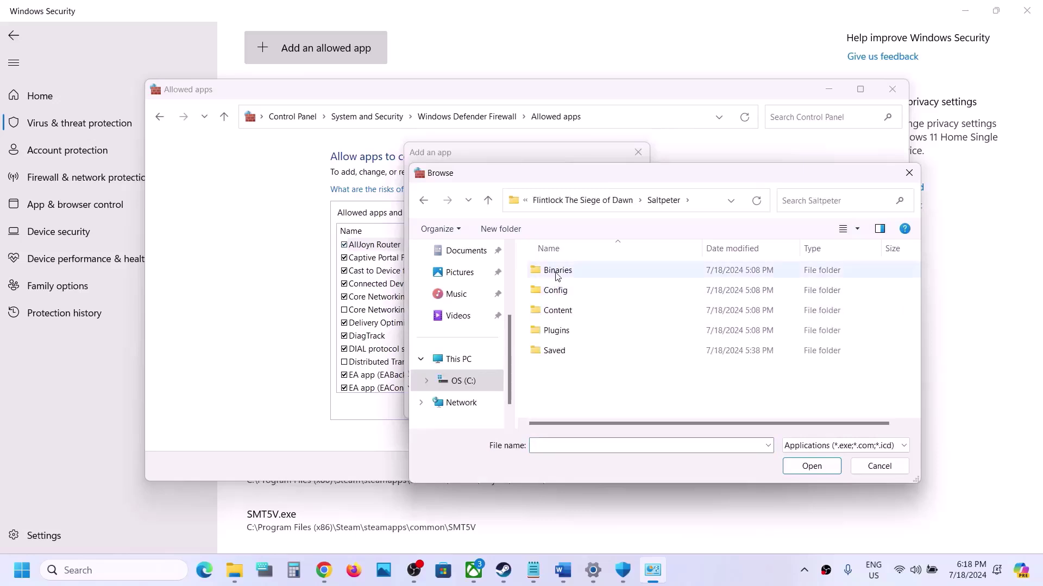
{"action": "double_click", "coordinate": [556, 273]}
{"action": "left_click", "coordinate": [578, 271]}
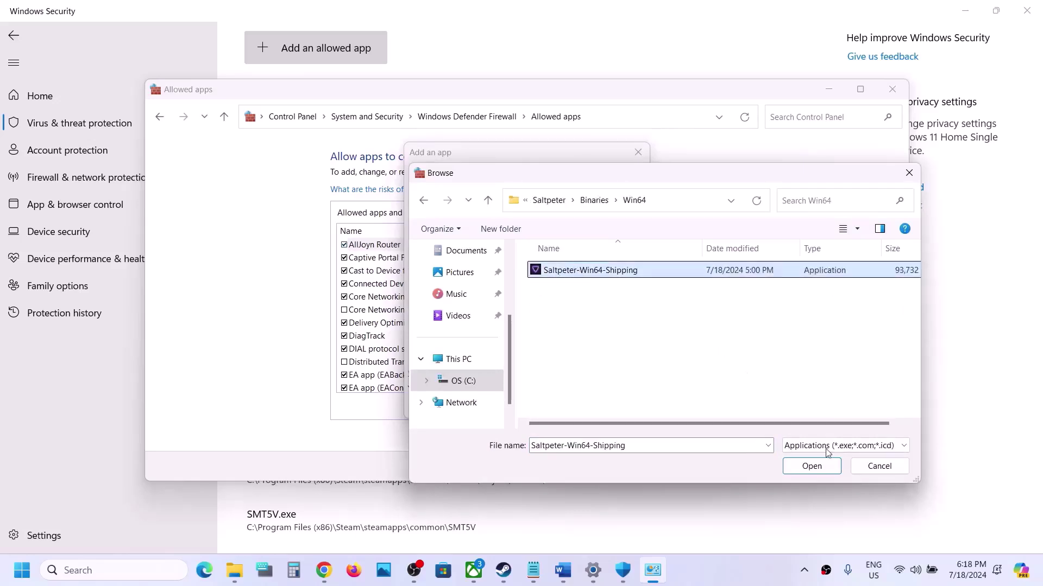
{"action": "left_click", "coordinate": [814, 465]}
{"action": "left_click", "coordinate": [569, 409]}
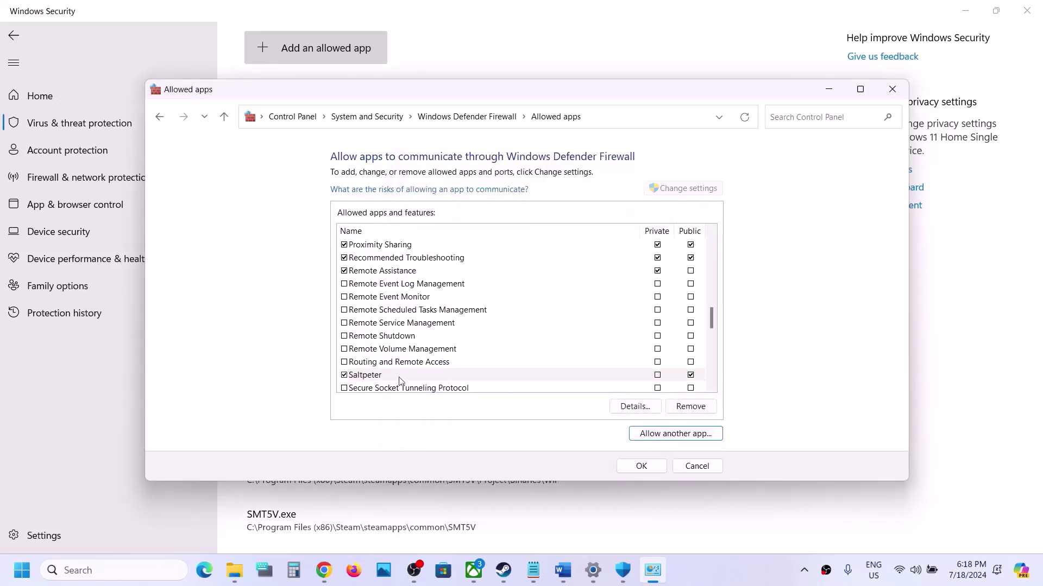
{"action": "left_click", "coordinate": [633, 466]}
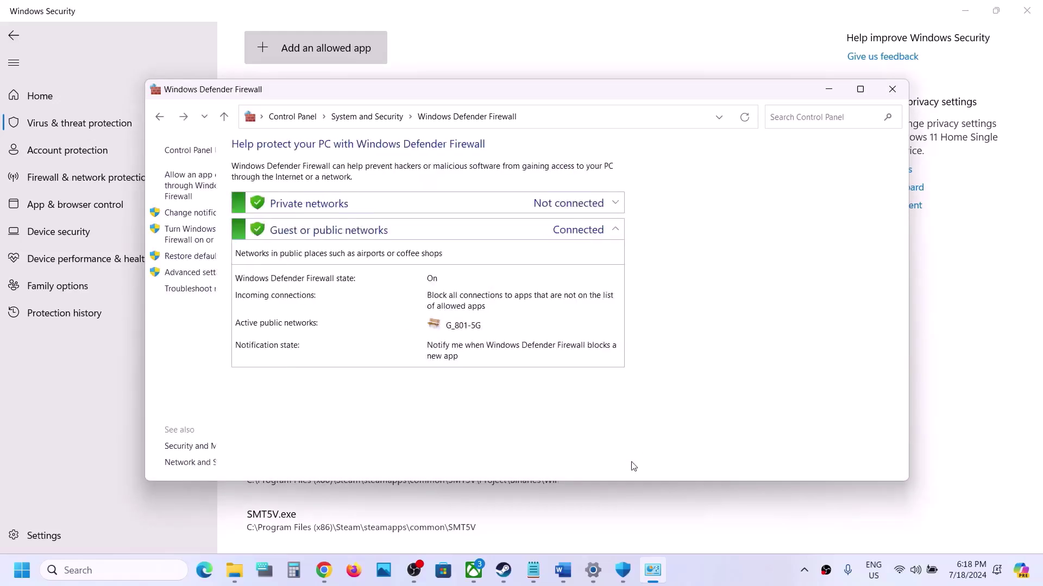
Close the Windows Defender Firewall, Windows Security and Settings windows
{"action": "left_click", "coordinate": [892, 89]}
{"action": "left_click", "coordinate": [1027, 10]}
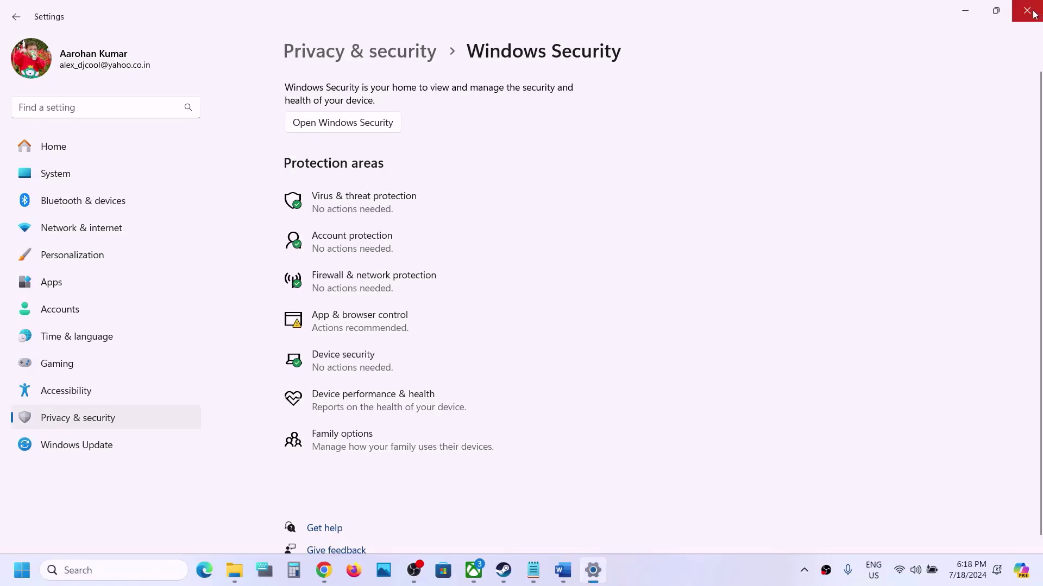
{"action": "left_click", "coordinate": [1026, 10]}
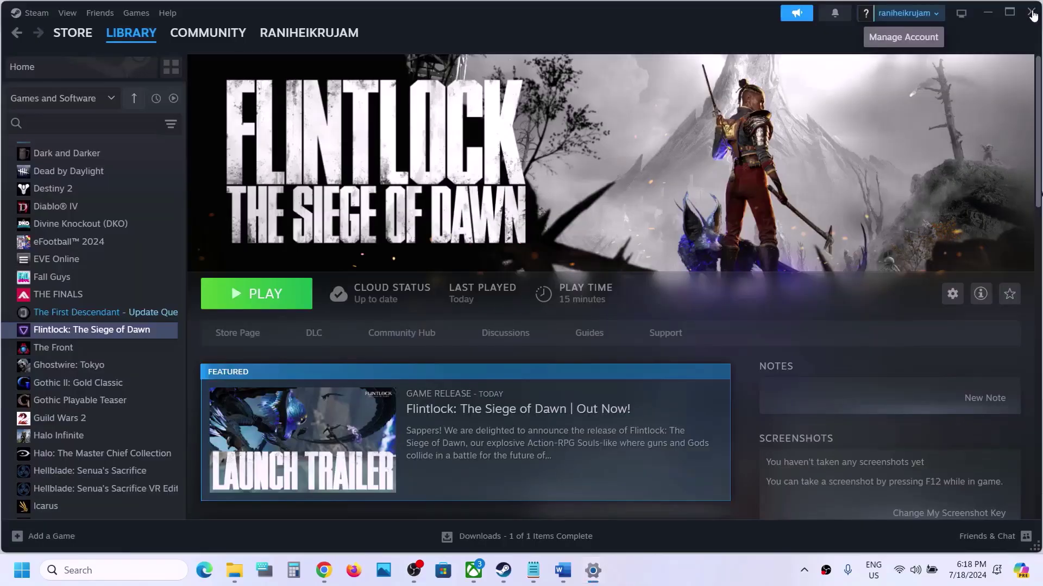
Switch to the Word document and read Step 4 on clean graphics driver installation, including the NVIDIA and AMD download links
{"action": "left_click", "coordinate": [562, 570]}
{"action": "scroll", "coordinate": [455, 327], "scroll_direction": "down", "scroll_amount": 3}
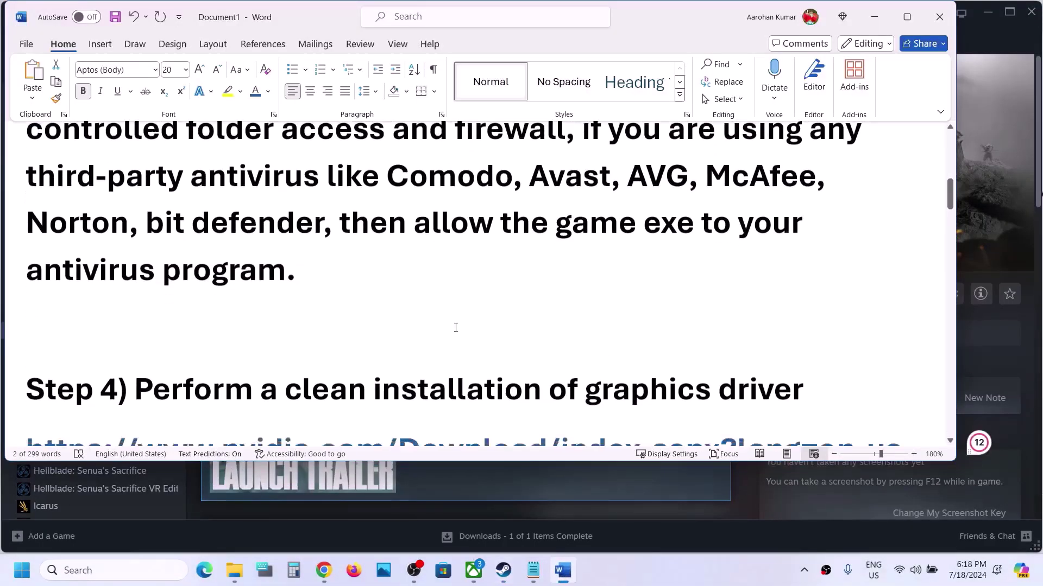
{"action": "left_click_drag", "start_coordinate": [155, 382], "coordinate": [715, 386]}
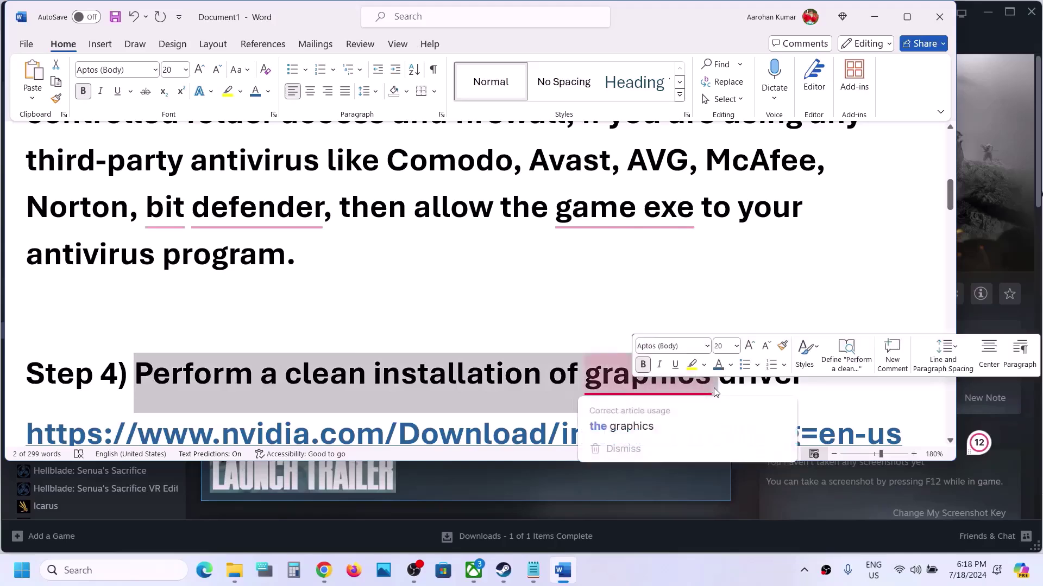
{"action": "scroll", "coordinate": [715, 387], "scroll_direction": "down", "scroll_amount": 3}
{"action": "left_click", "coordinate": [263, 286]}
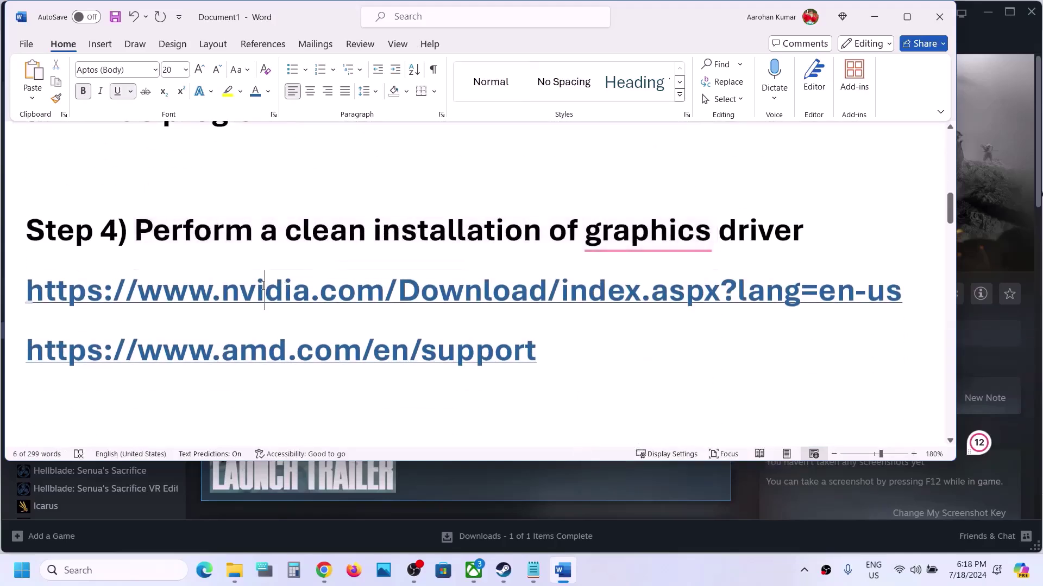
{"action": "left_click_drag", "start_coordinate": [163, 291], "coordinate": [526, 302]}
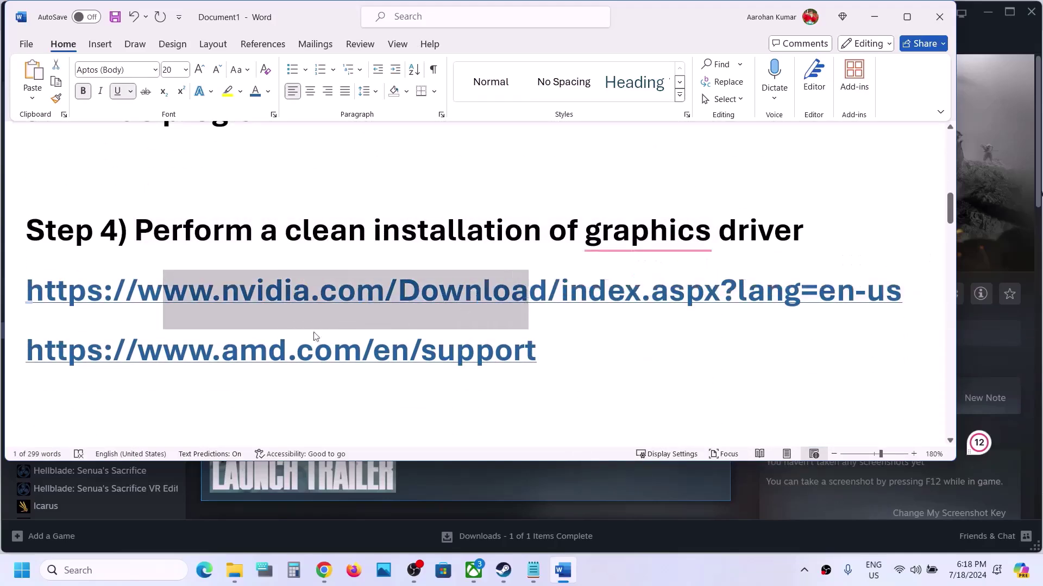
{"action": "left_click_drag", "start_coordinate": [140, 356], "coordinate": [454, 352]}
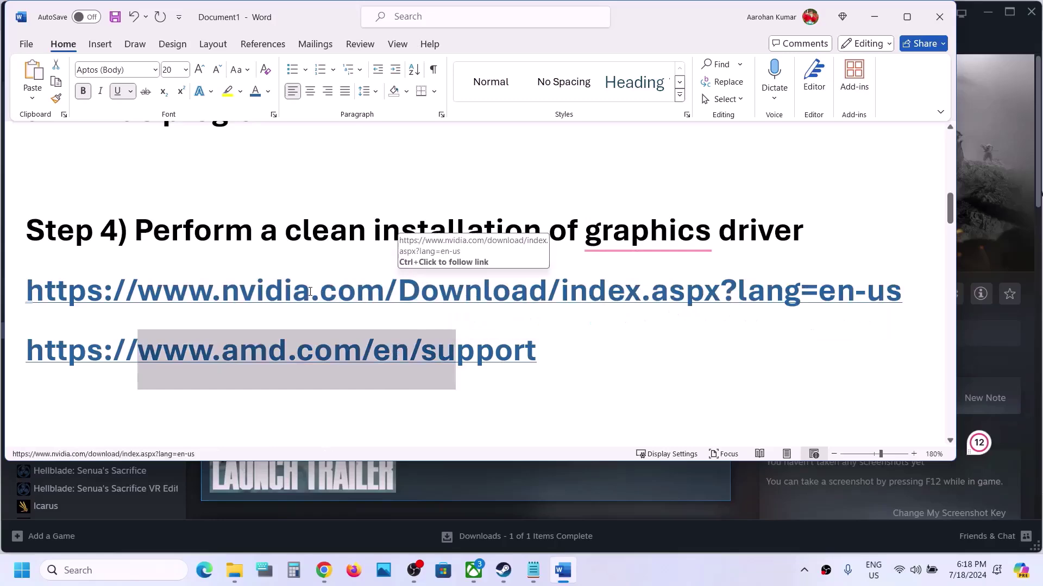
{"action": "left_click_drag", "start_coordinate": [310, 290], "coordinate": [472, 288]}
{"action": "left_click", "coordinate": [1003, 216]}
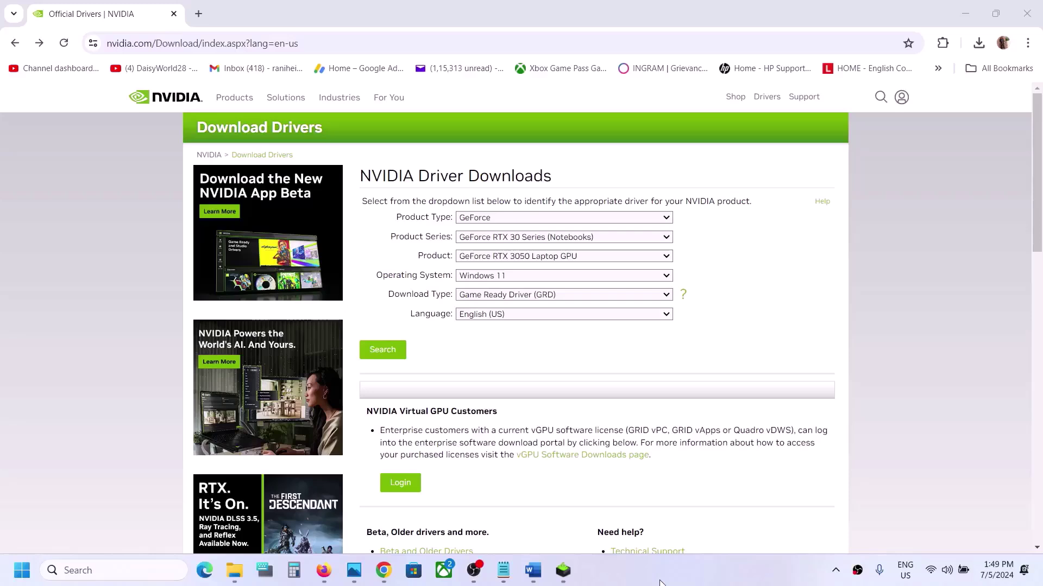
Choose GeForce, GeForce RTX 30 Series (Notebooks) and GeForce RTX 3050 Laptop GPU as the product on NVIDIA's driver download page
{"action": "left_click", "coordinate": [515, 218]}
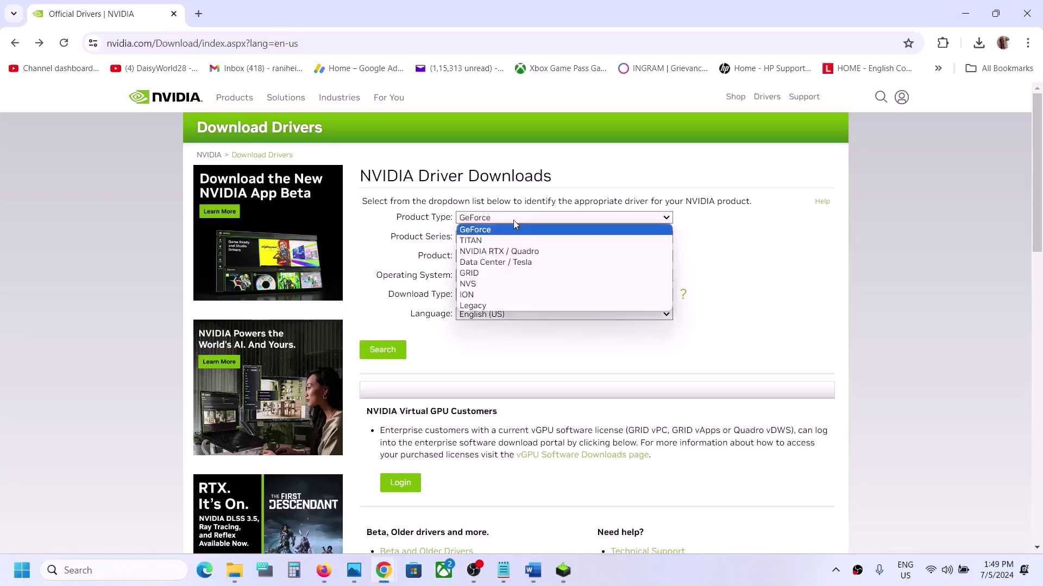
{"action": "left_click", "coordinate": [499, 232]}
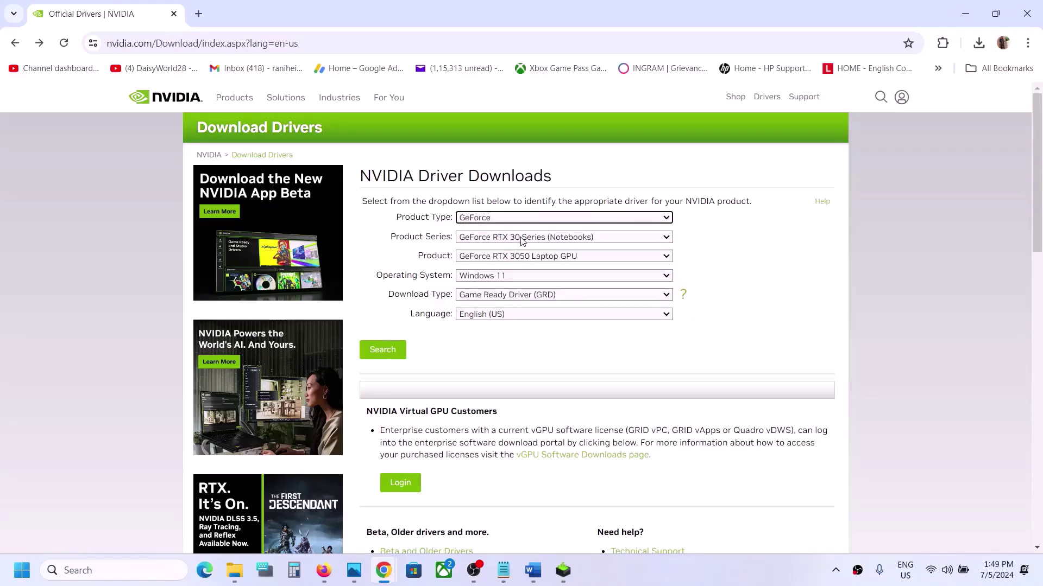
{"action": "left_click", "coordinate": [522, 237]}
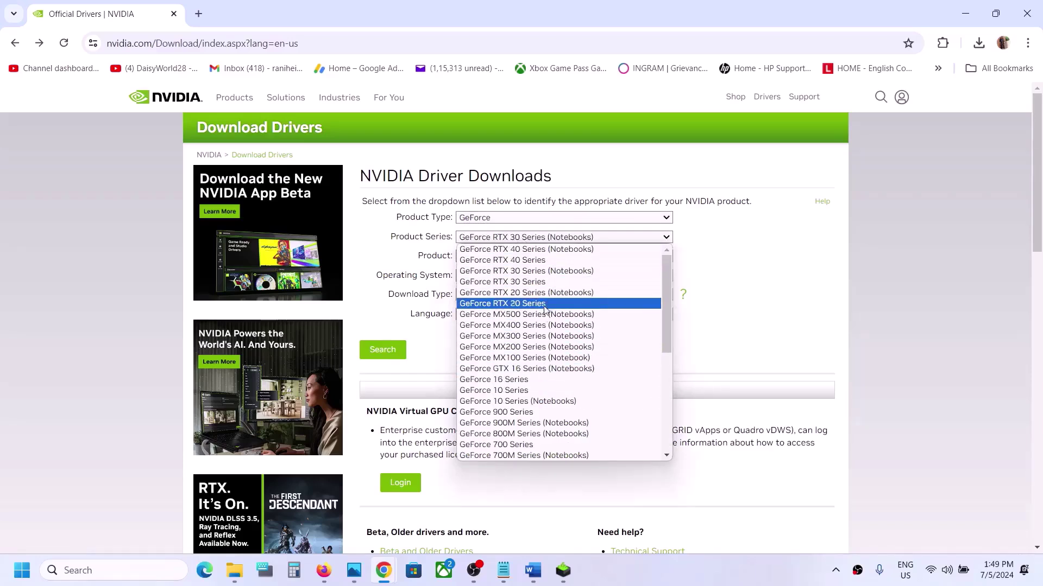
{"action": "left_click", "coordinate": [548, 271]}
{"action": "left_click", "coordinate": [572, 258]}
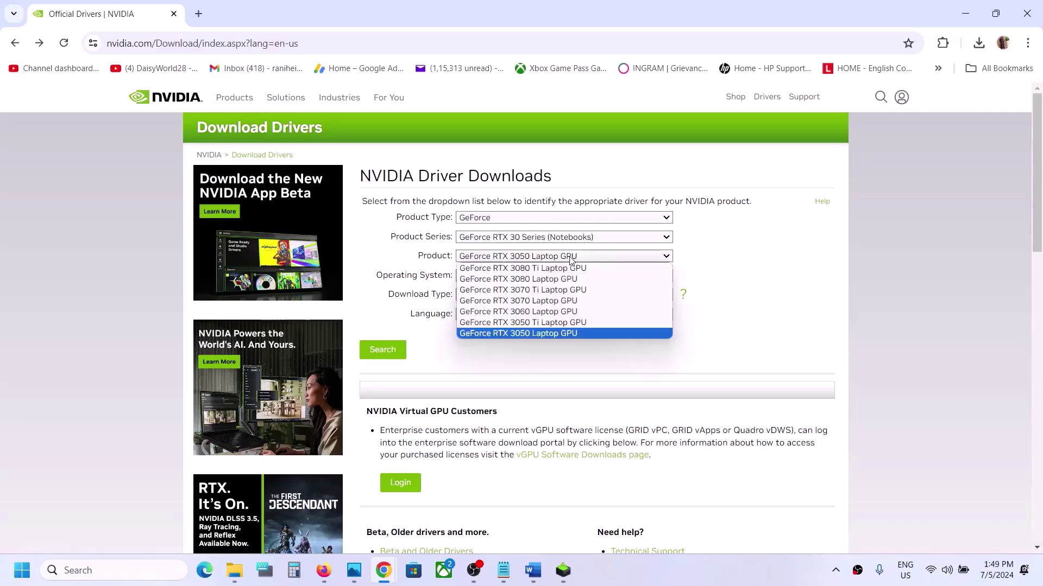
{"action": "left_click", "coordinate": [545, 334]}
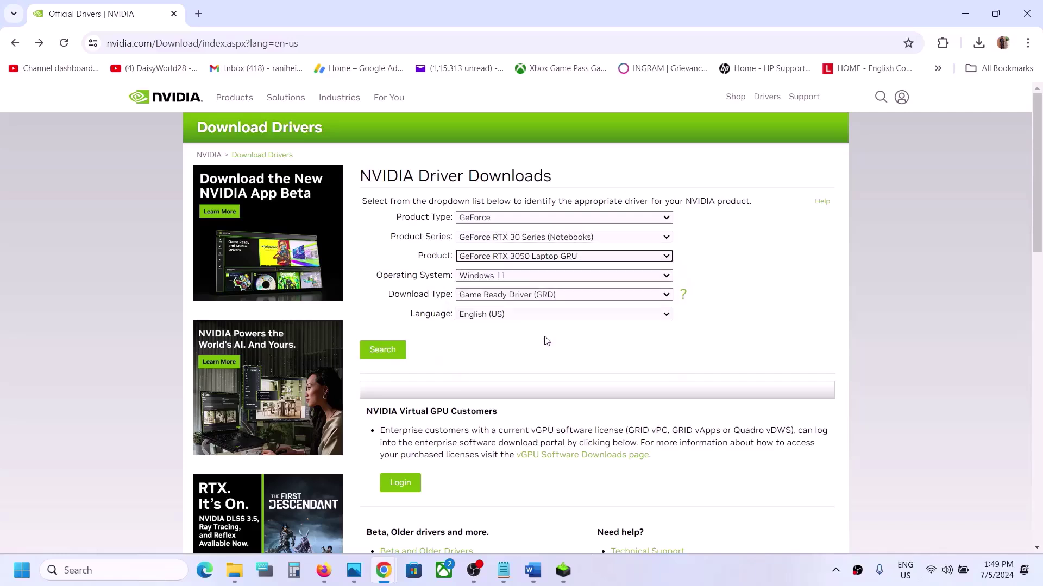
Choose Windows 11 and Game Ready Driver (GRD) for the driver download and search for matching drivers
{"action": "left_click", "coordinate": [541, 280]}
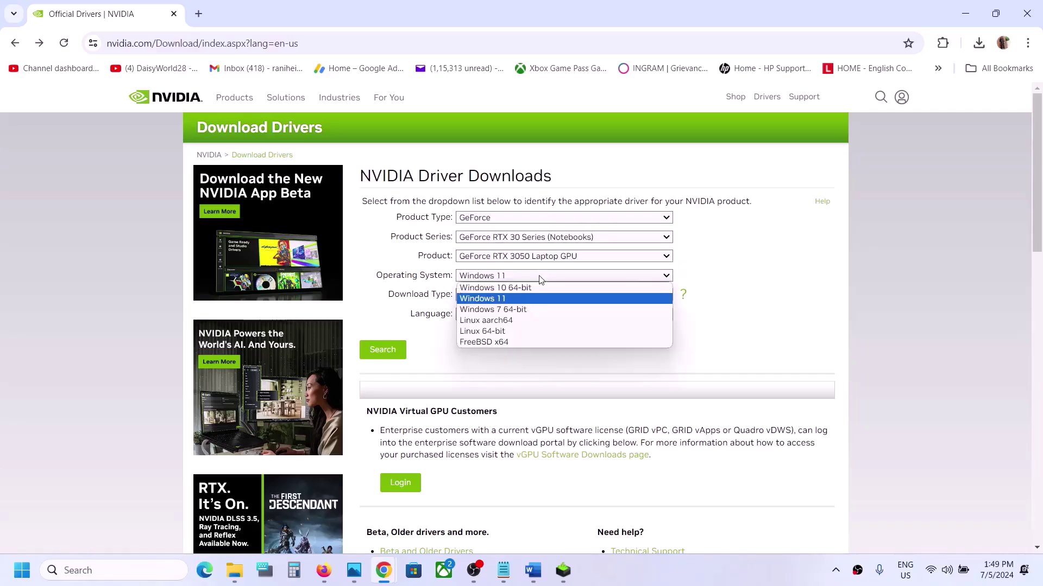
{"action": "left_click", "coordinate": [507, 298]}
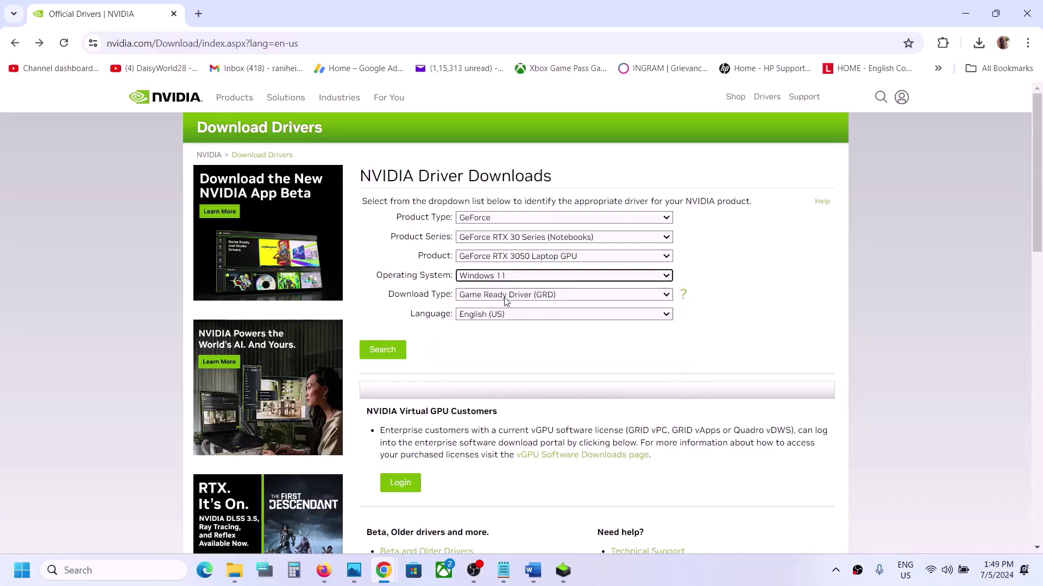
{"action": "left_click", "coordinate": [495, 300]}
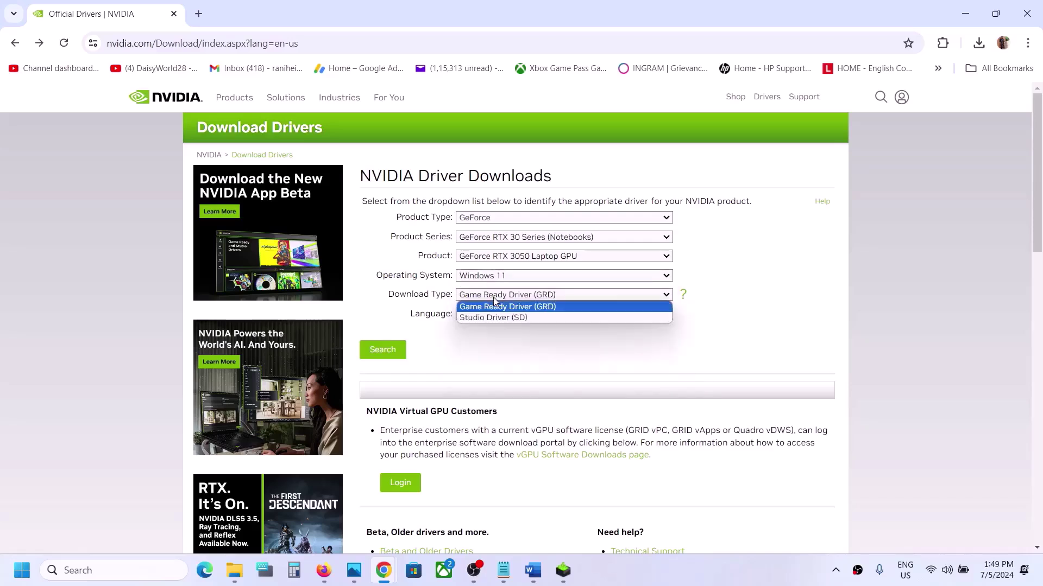
{"action": "left_click", "coordinate": [496, 307]}
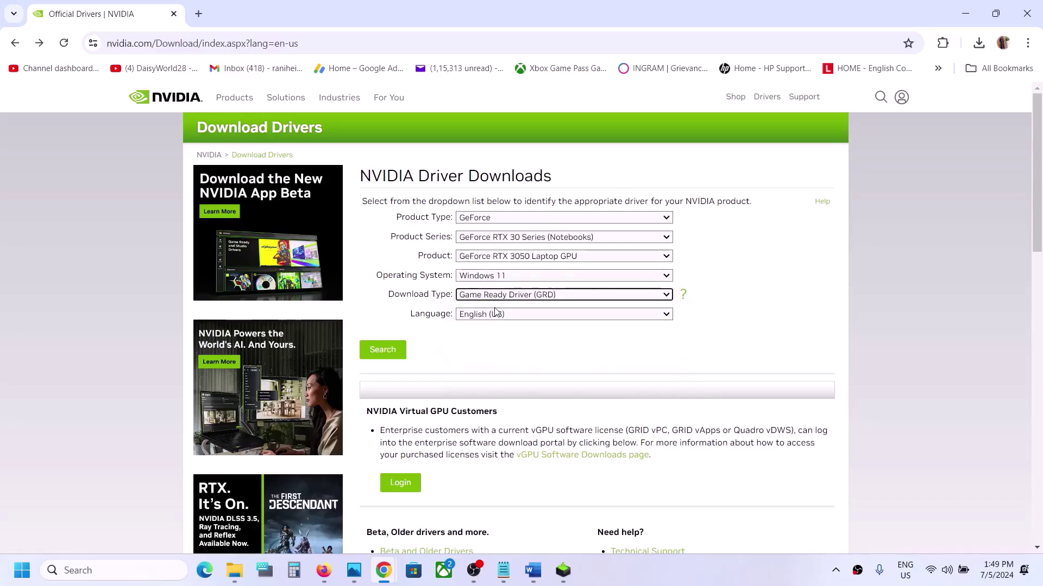
{"action": "left_click", "coordinate": [380, 355]}
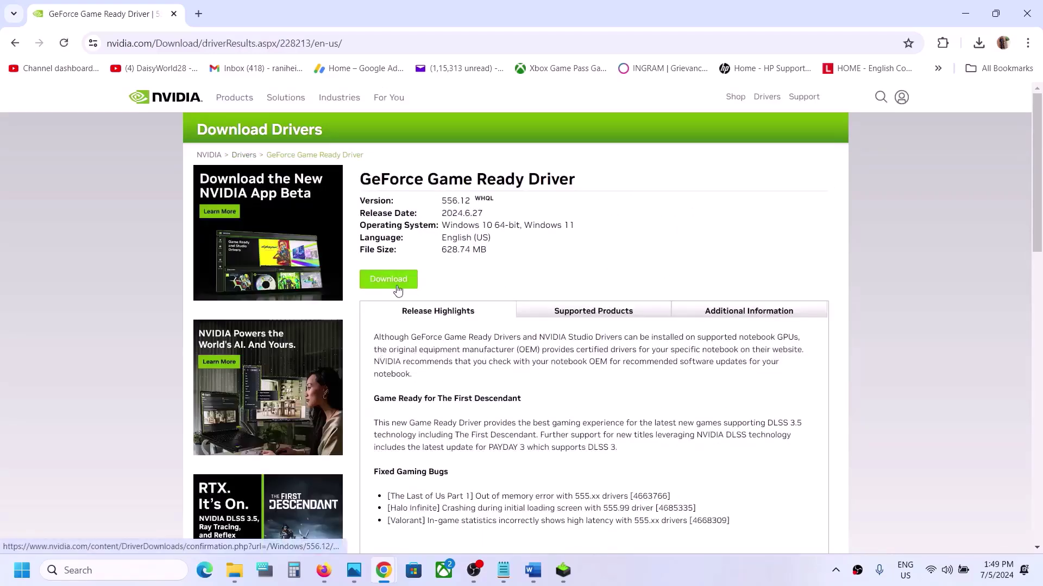
Download the GeForce Game Ready Driver 556.12 and launch its installer
{"action": "left_click", "coordinate": [396, 285]}
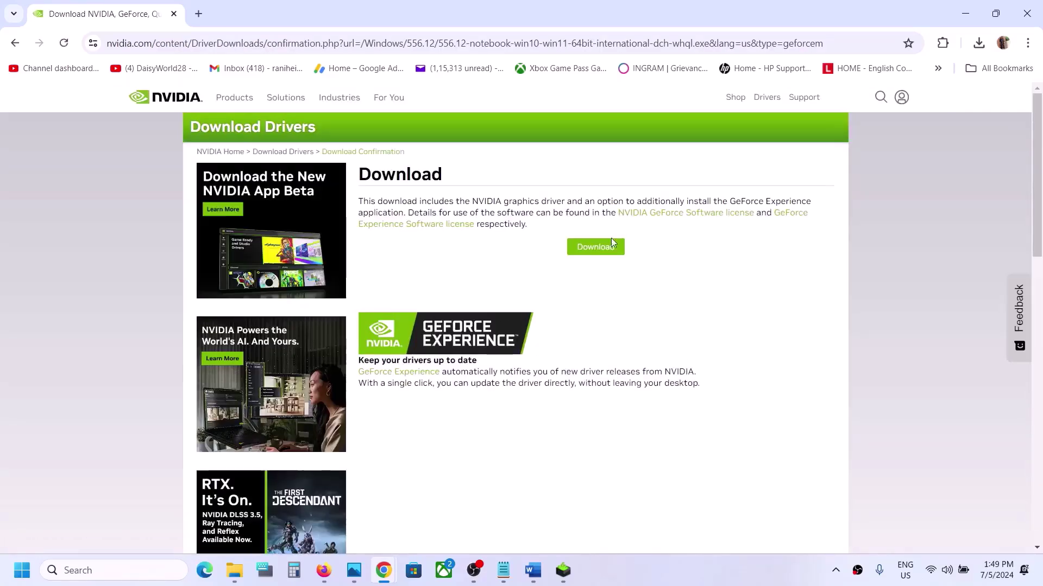
{"action": "left_click", "coordinate": [611, 243]}
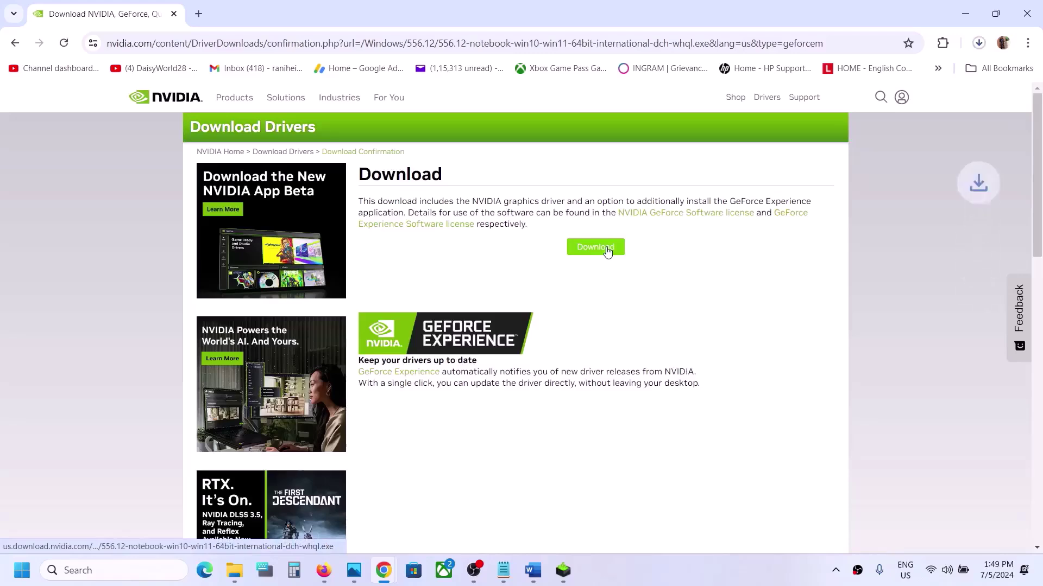
{"action": "left_click", "coordinate": [979, 42]}
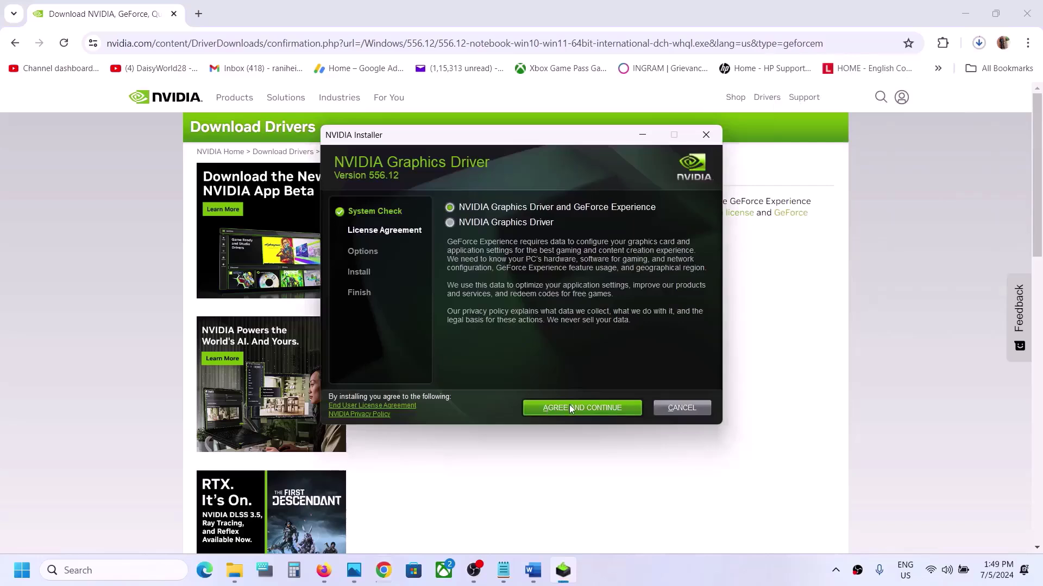
Accept the NVIDIA license and start a Custom (Advanced) driver installation with the clean installation option enabled
{"action": "left_click", "coordinate": [569, 405]}
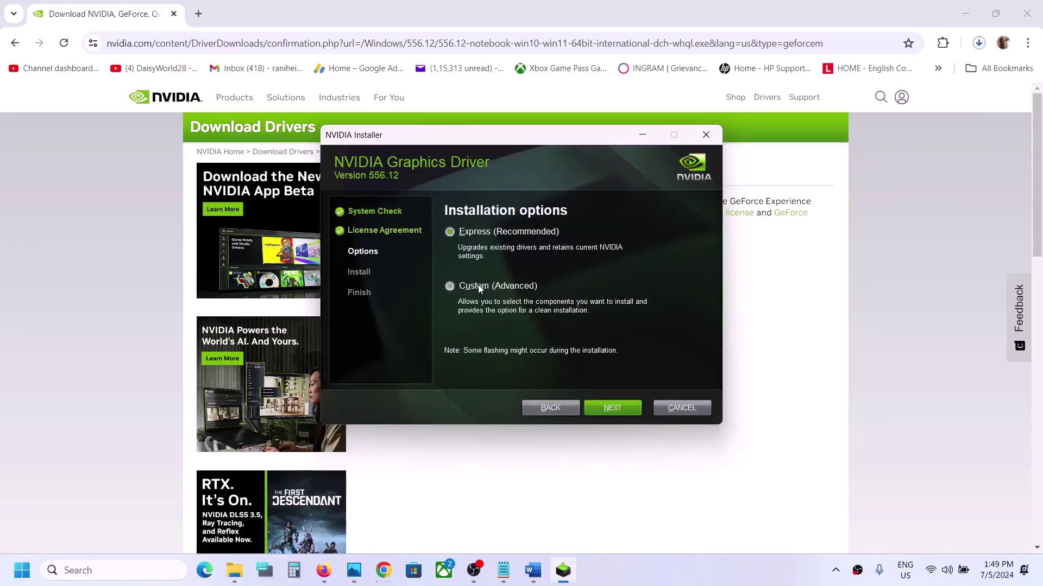
{"action": "left_click", "coordinate": [478, 285]}
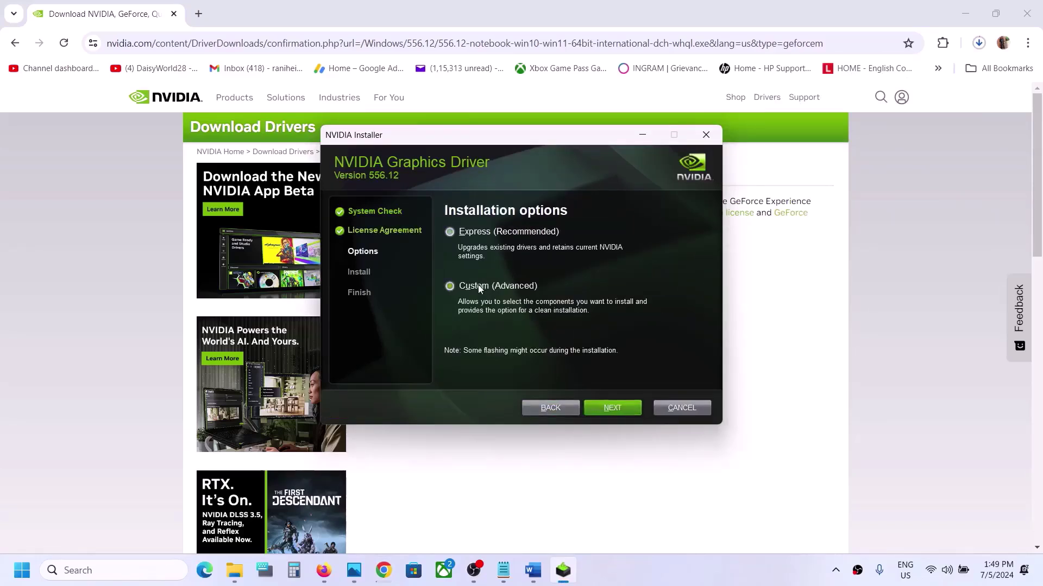
{"action": "left_click", "coordinate": [608, 412]}
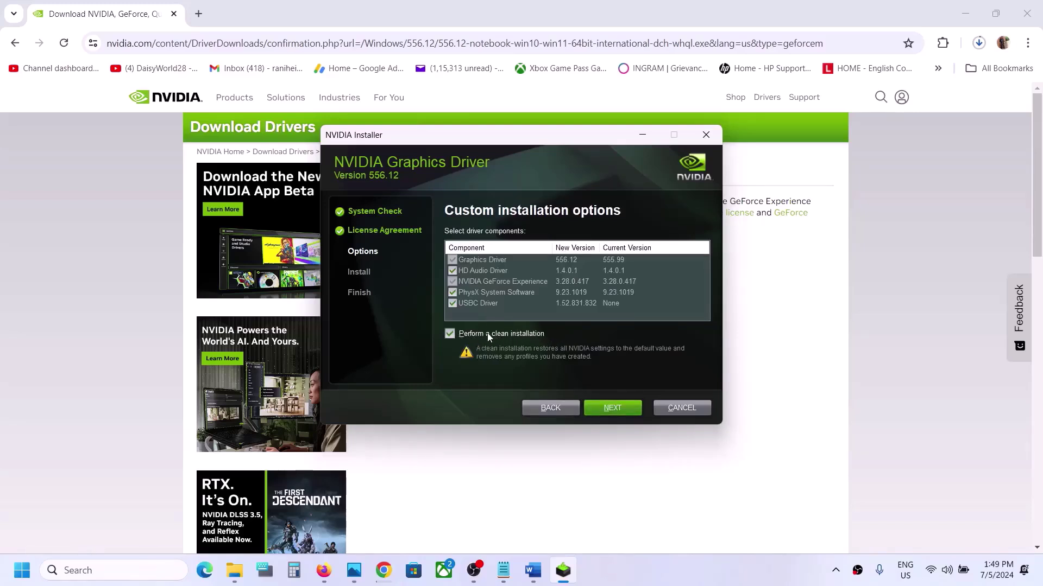
{"action": "left_click", "coordinate": [614, 408]}
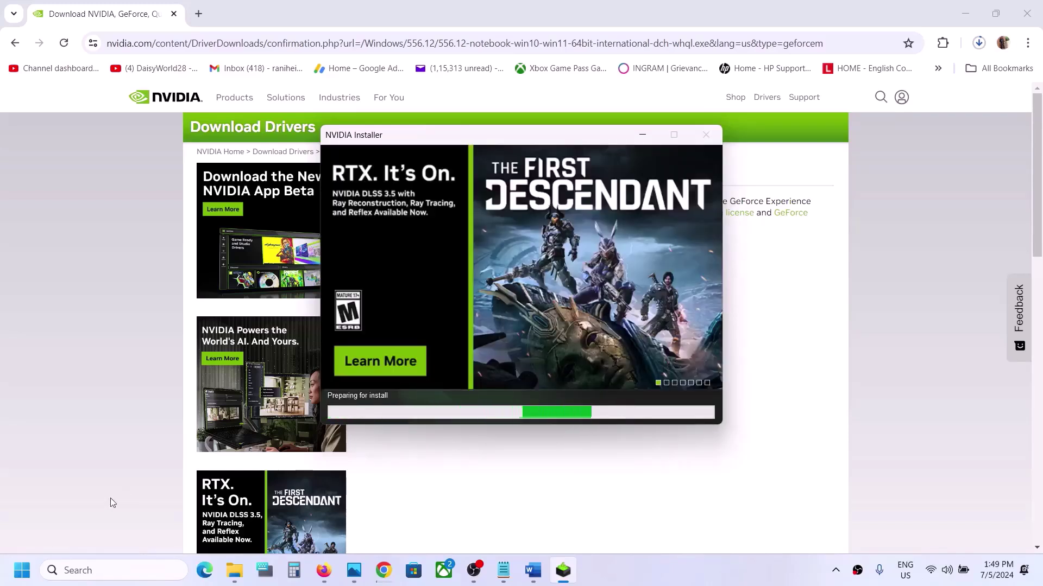
View the computer's power options and dismiss them without choosing one
{"action": "left_click", "coordinate": [22, 570]}
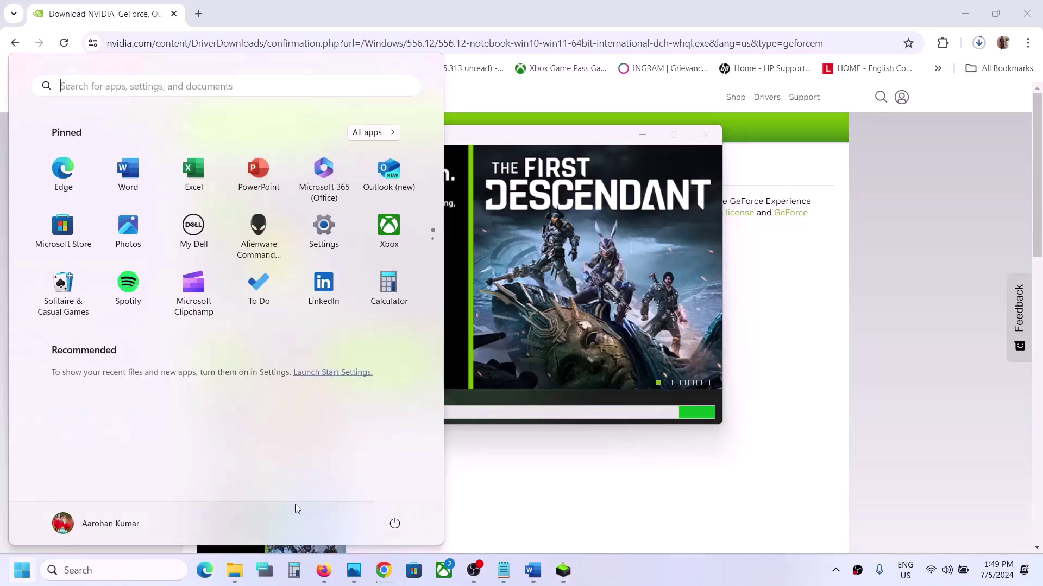
{"action": "left_click", "coordinate": [394, 525]}
{"action": "left_click", "coordinate": [589, 376]}
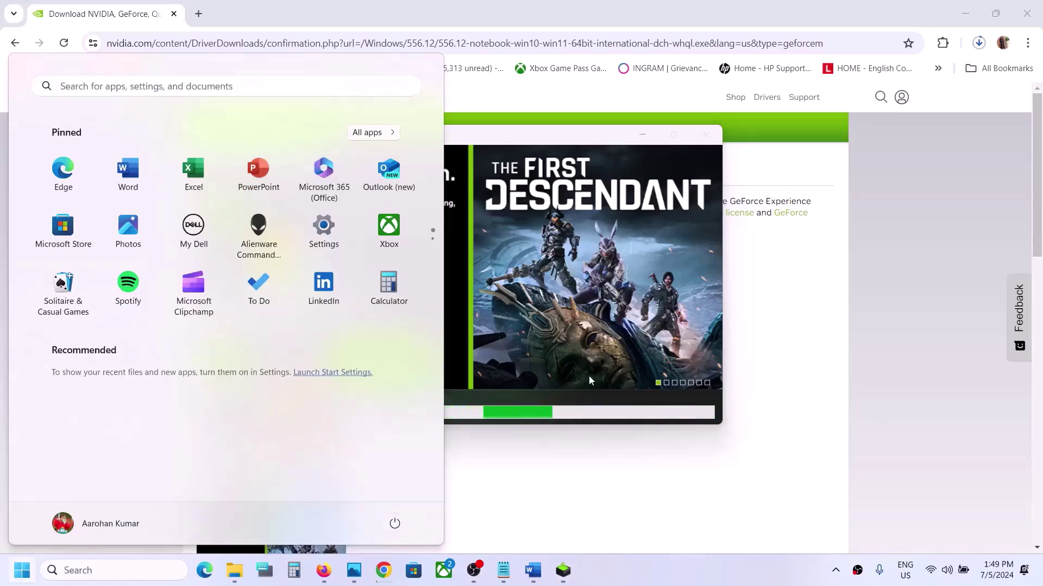
{"action": "left_click", "coordinate": [589, 375]}
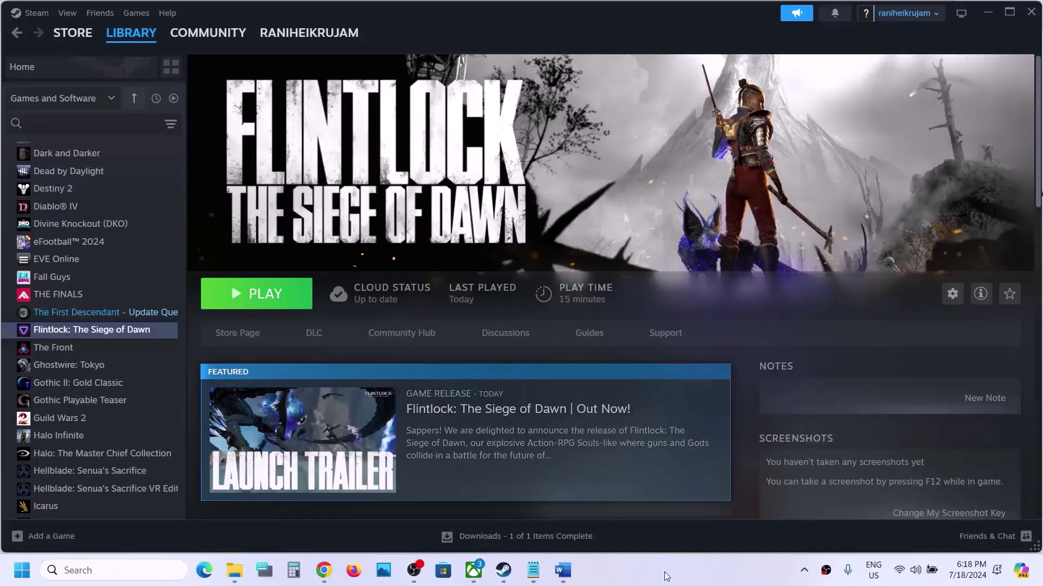
Switch to the Word troubleshooting notes and read Step 5 on in-game frame generation, super sampling, Nvidia Reflex and windowed mode
{"action": "left_click", "coordinate": [559, 582]}
{"action": "scroll", "coordinate": [428, 367], "scroll_direction": "down", "scroll_amount": 5}
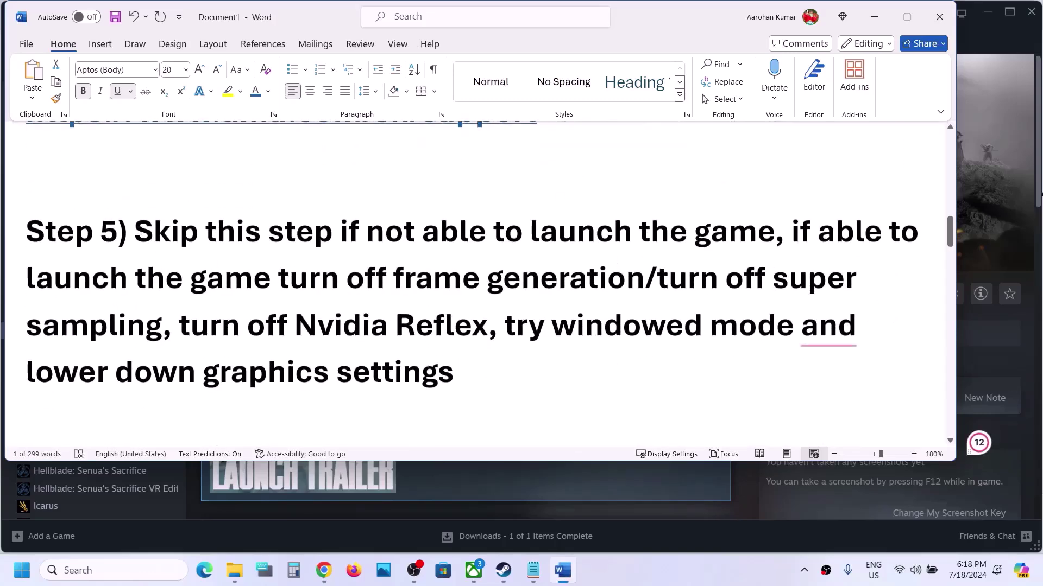
{"action": "left_click_drag", "start_coordinate": [139, 230], "coordinate": [612, 239]}
{"action": "left_click", "coordinate": [792, 231]}
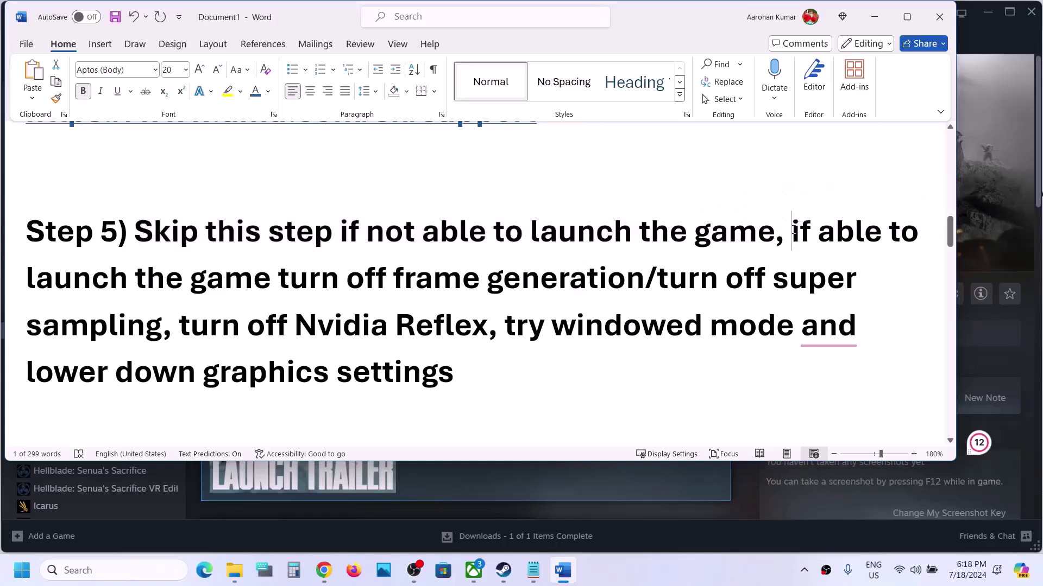
{"action": "left_click_drag", "start_coordinate": [793, 231], "coordinate": [573, 279]}
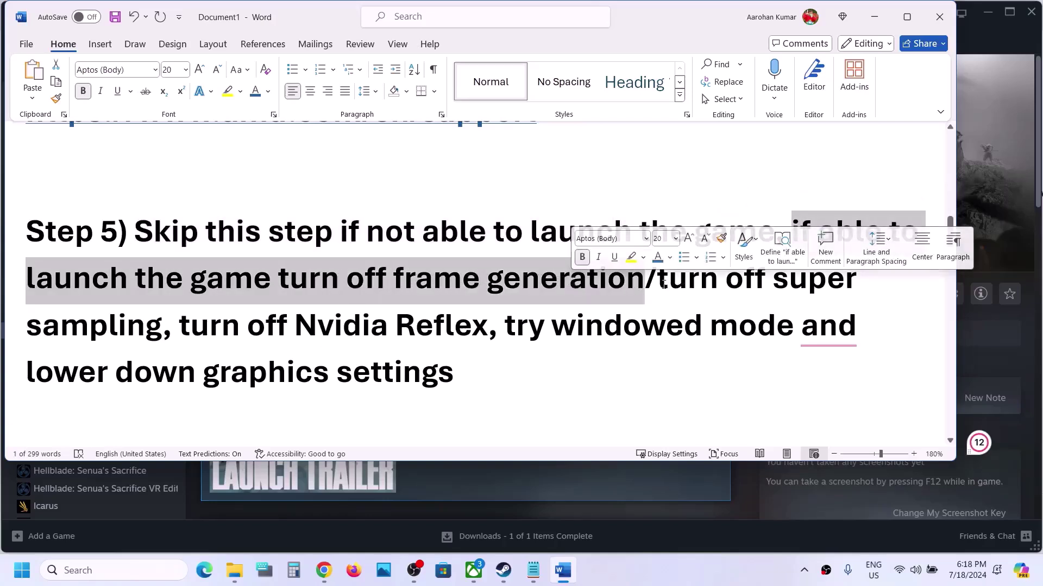
{"action": "left_click_drag", "start_coordinate": [687, 278], "coordinate": [462, 361]}
{"action": "left_click", "coordinate": [462, 360]}
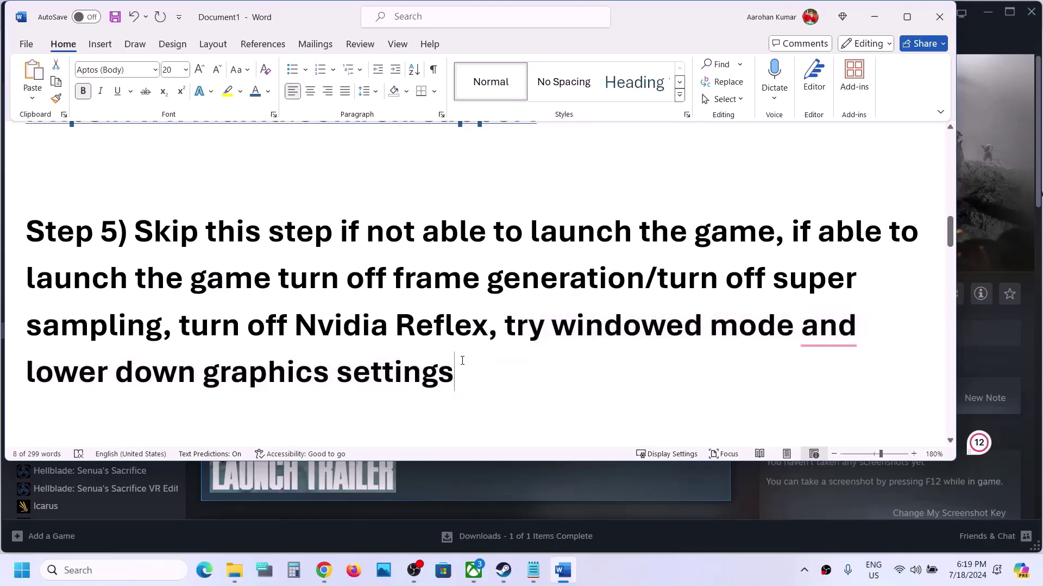
{"action": "left_click", "coordinate": [877, 18]}
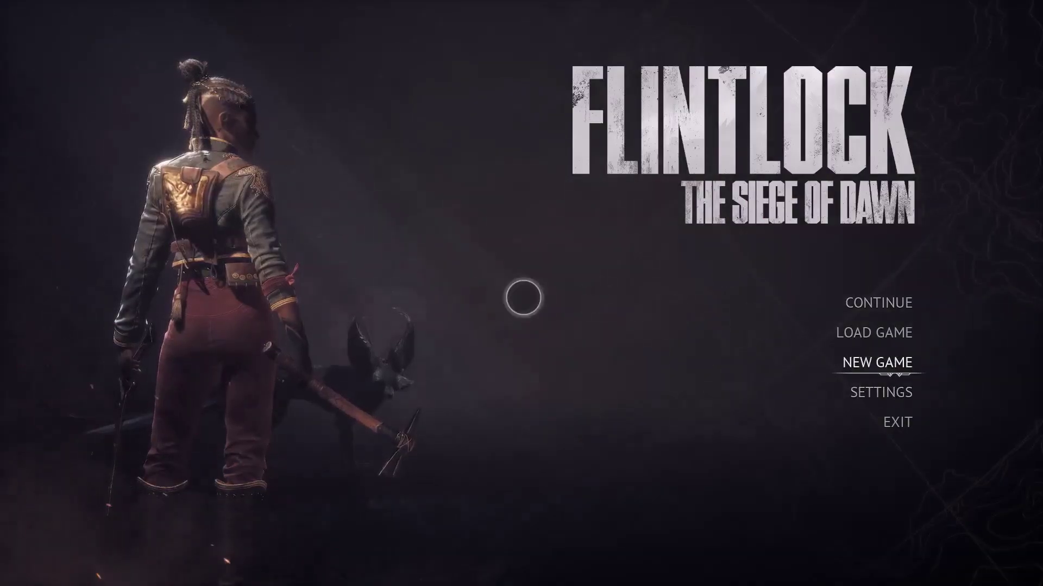
In the game's graphics settings, go through the Super Sampling options, including Nvidia DLSS and Intel XeSS, and set it to Off
{"action": "left_click", "coordinate": [868, 392]}
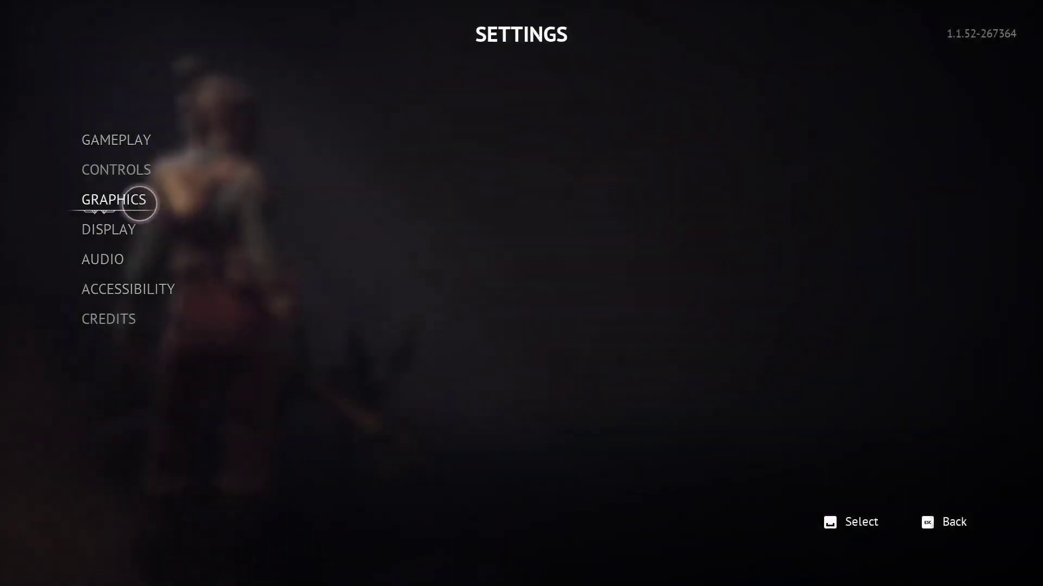
{"action": "left_click", "coordinate": [139, 204]}
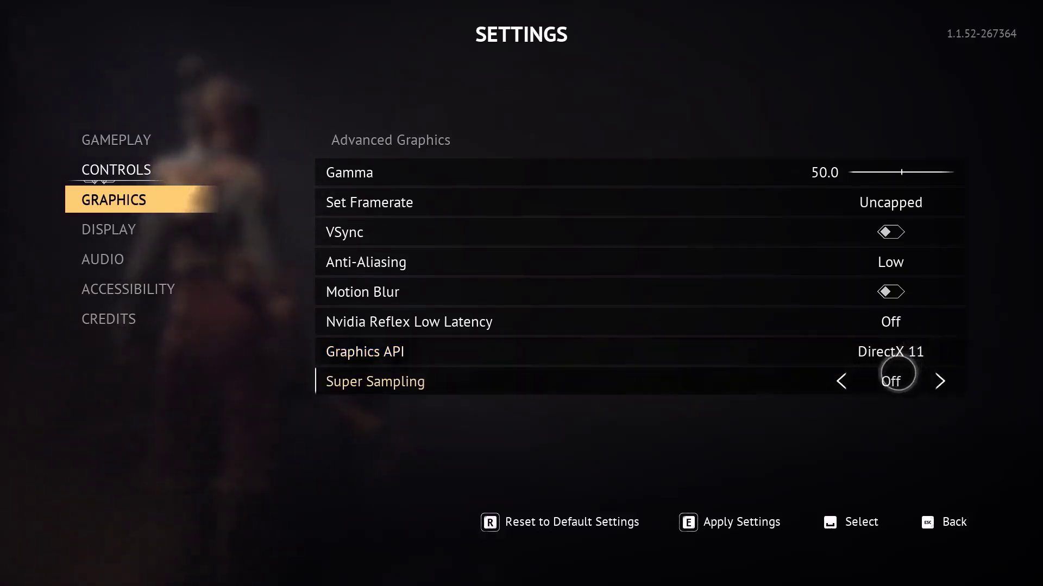
{"action": "left_click", "coordinate": [938, 381]}
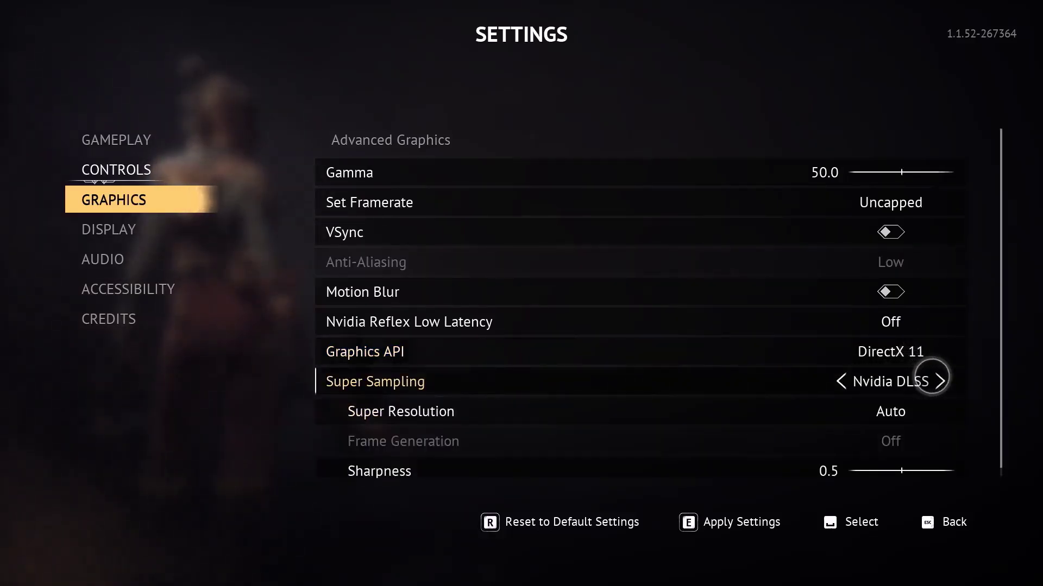
{"action": "scroll", "coordinate": [884, 379], "scroll_direction": "down", "scroll_amount": 1}
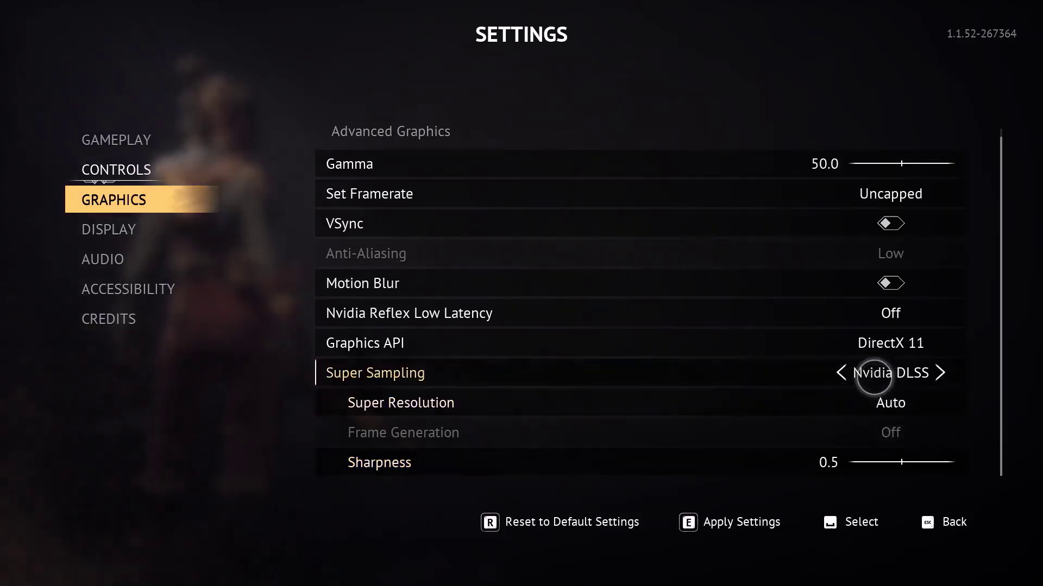
{"action": "left_click", "coordinate": [938, 373]}
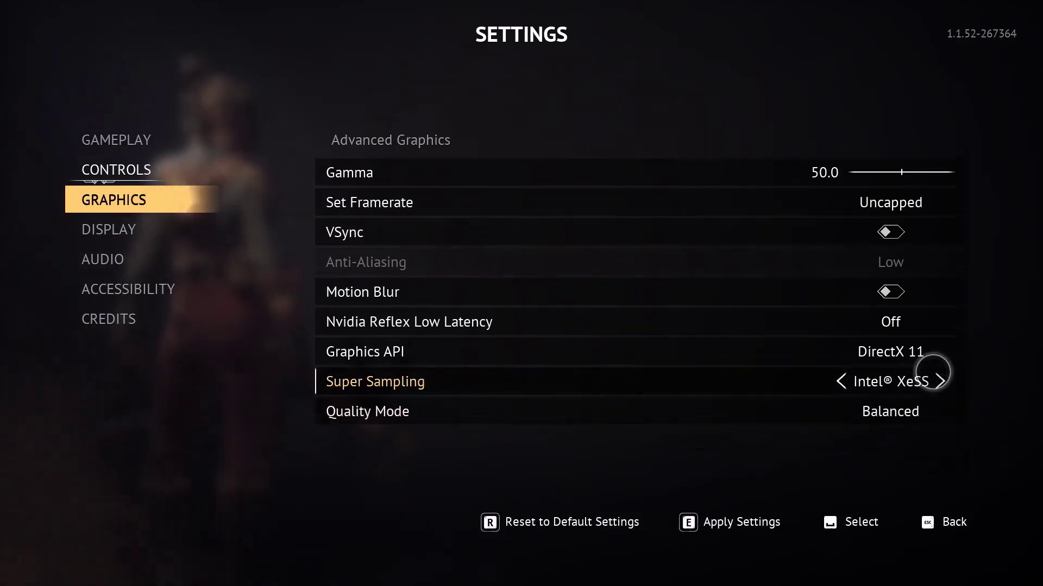
{"action": "left_click", "coordinate": [844, 380]}
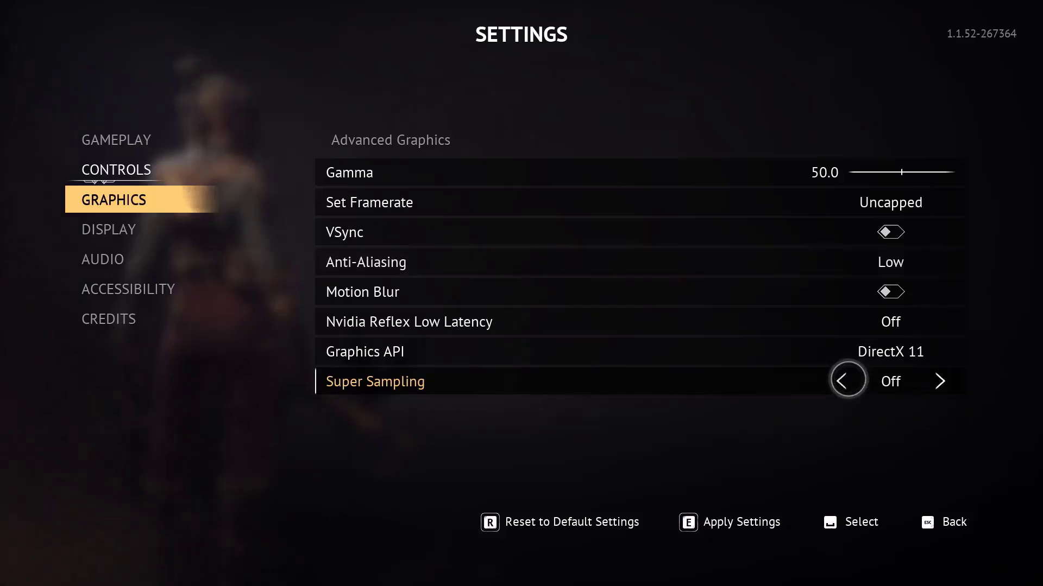
{"action": "left_click", "coordinate": [848, 379]}
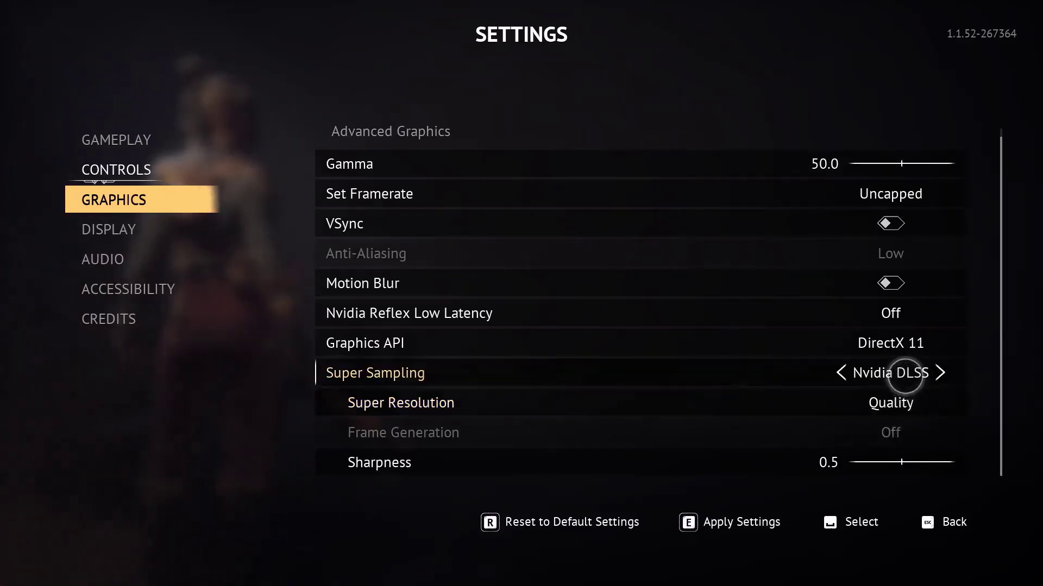
{"action": "left_click", "coordinate": [935, 374]}
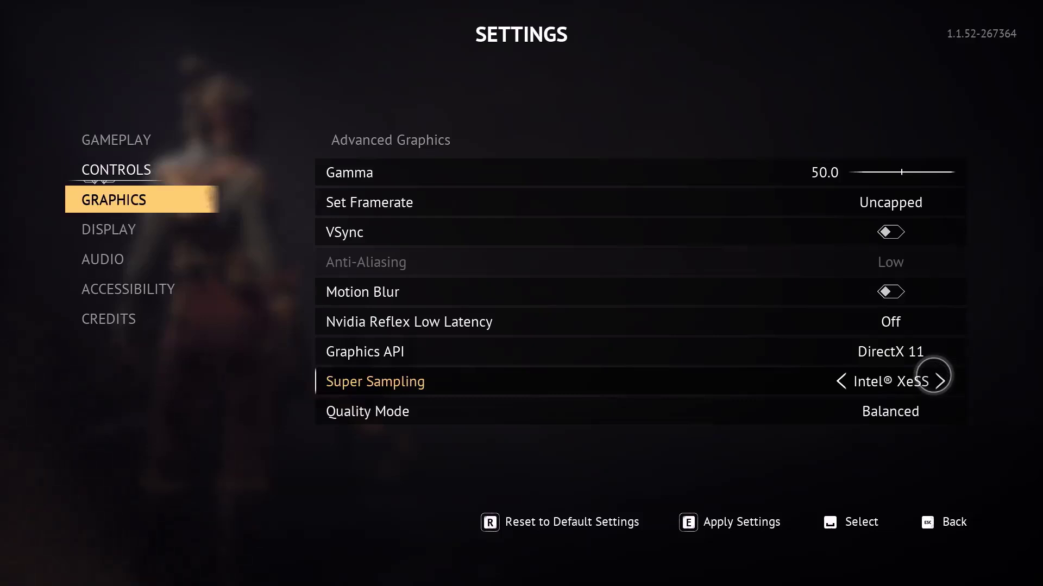
{"action": "left_click", "coordinate": [935, 377]}
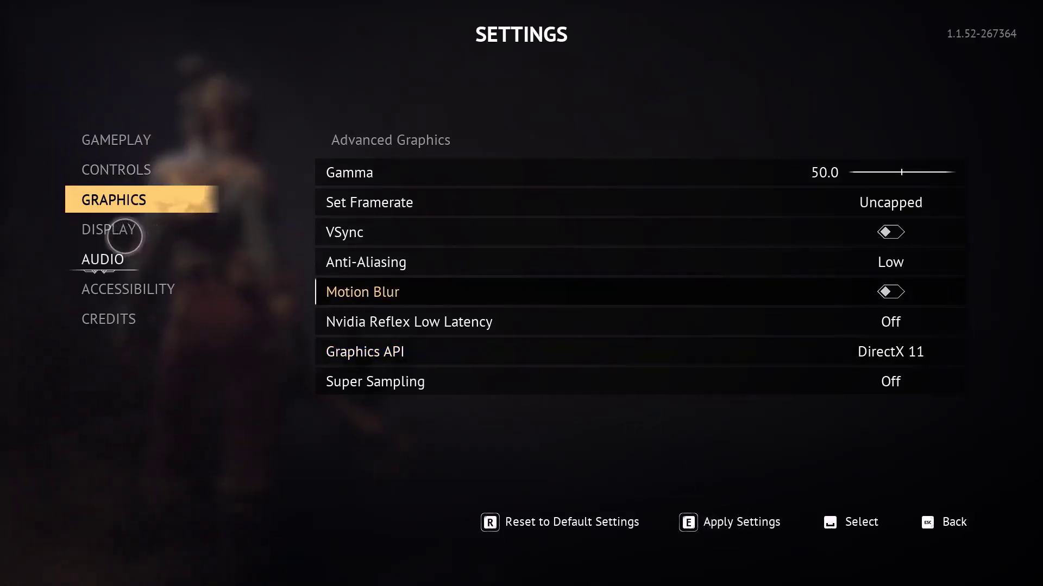
Set the game's Window Mode to Windowed in the display settings, apply the change and keep it
{"action": "left_click", "coordinate": [122, 235]}
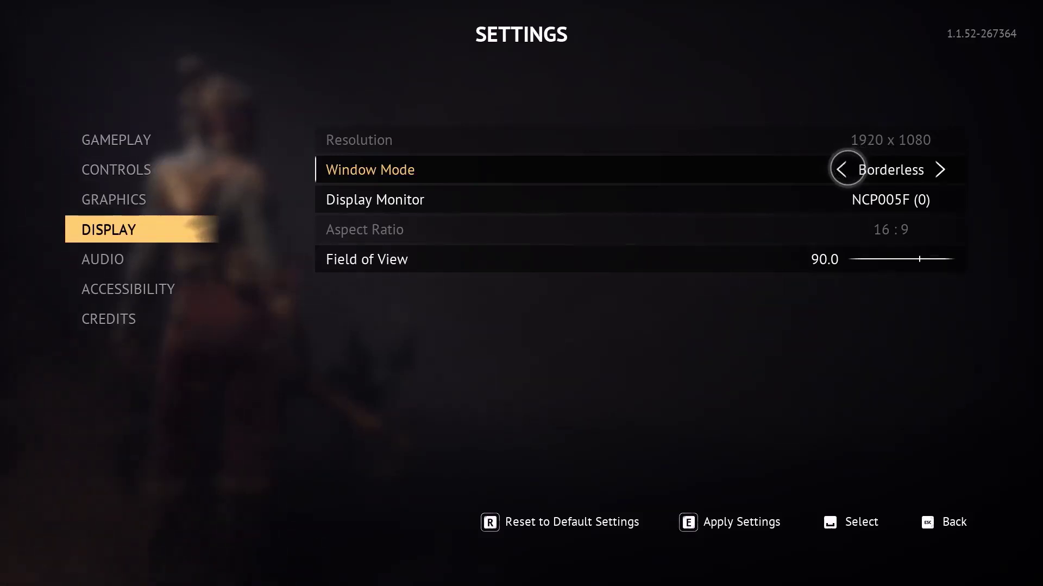
{"action": "left_click", "coordinate": [843, 169]}
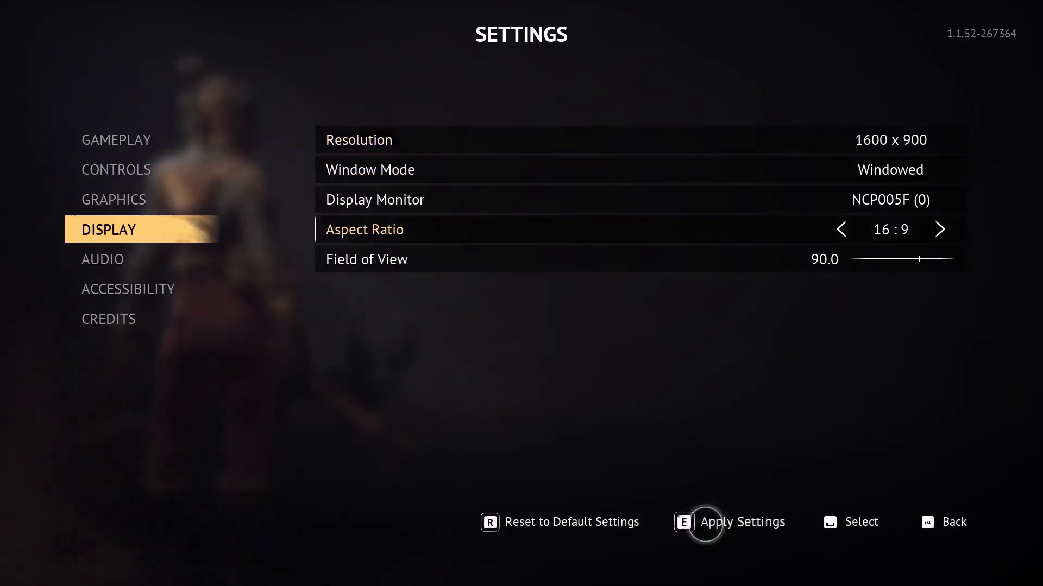
{"action": "left_click", "coordinate": [705, 524]}
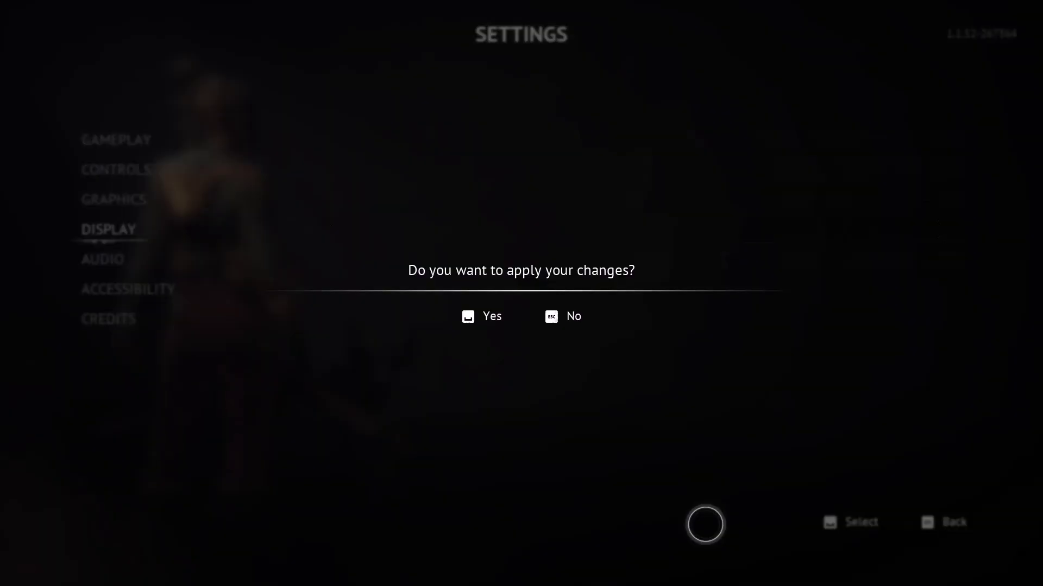
{"action": "left_click", "coordinate": [484, 316]}
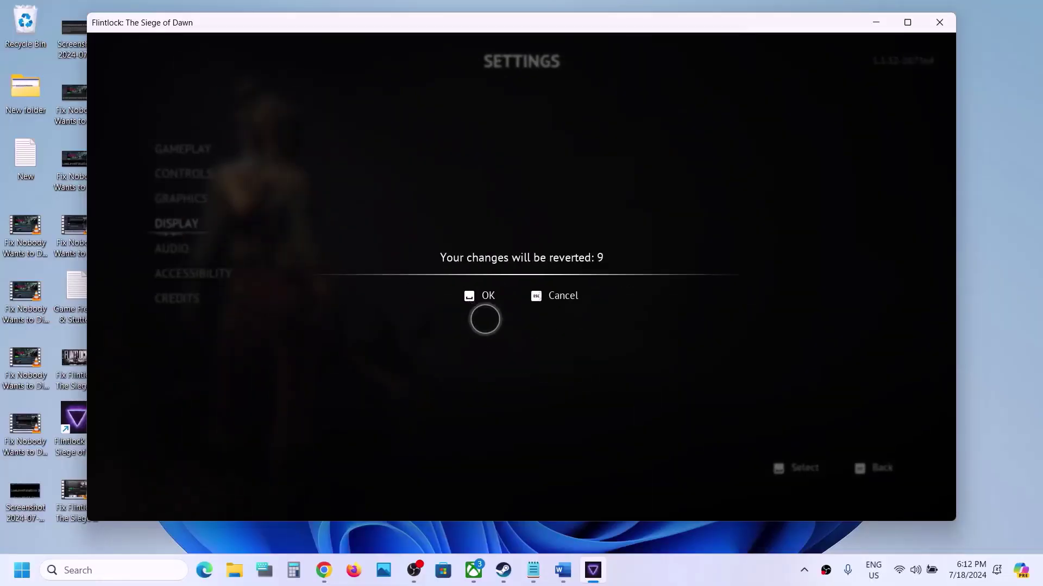
{"action": "left_click", "coordinate": [476, 296]}
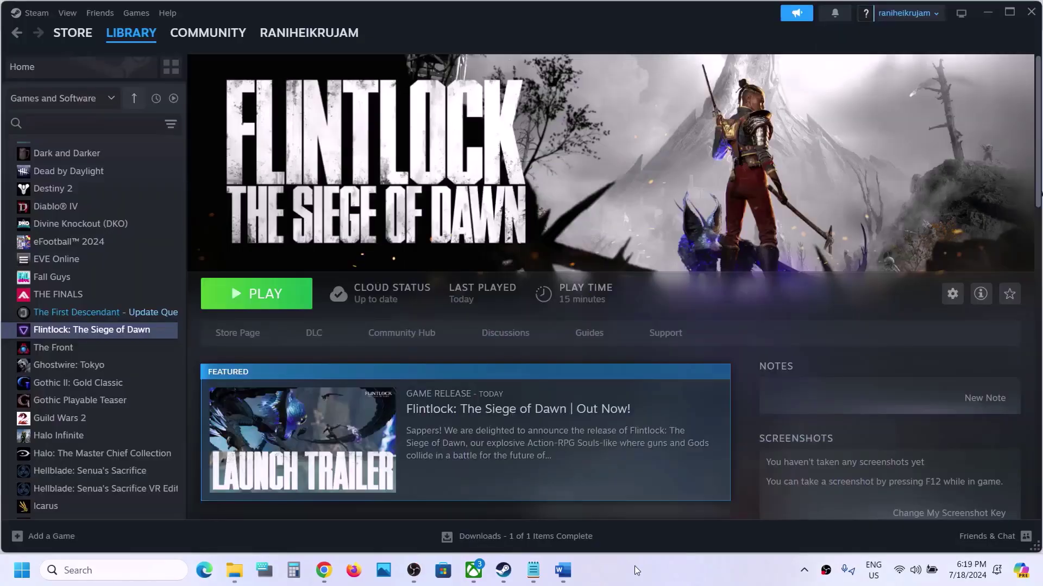
Read Step 6 in the Word notes about deleting the config and save game files, and minimize the document
{"action": "left_click", "coordinate": [566, 578]}
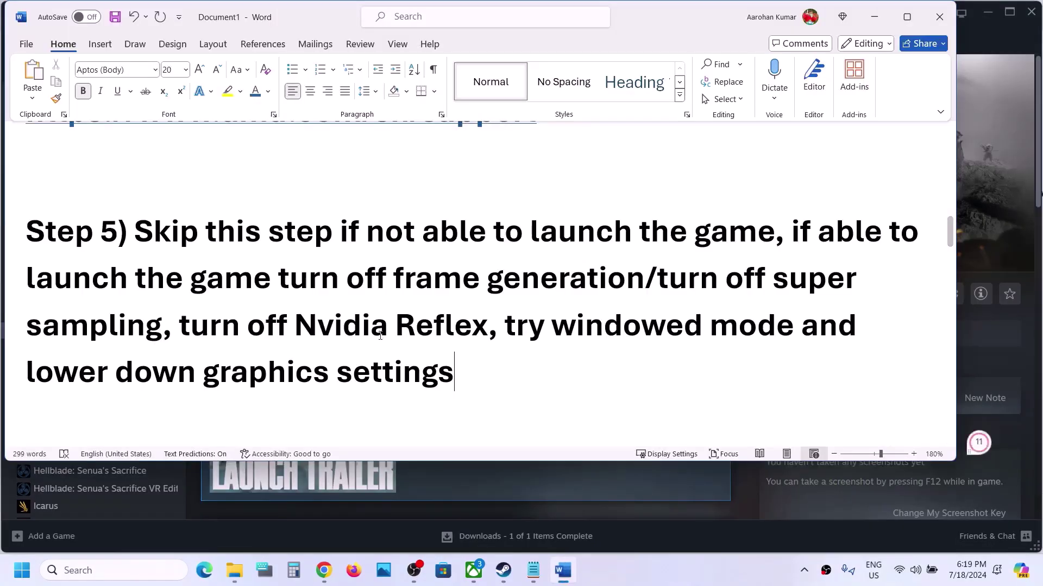
{"action": "scroll", "coordinate": [380, 336], "scroll_direction": "down", "scroll_amount": 5}
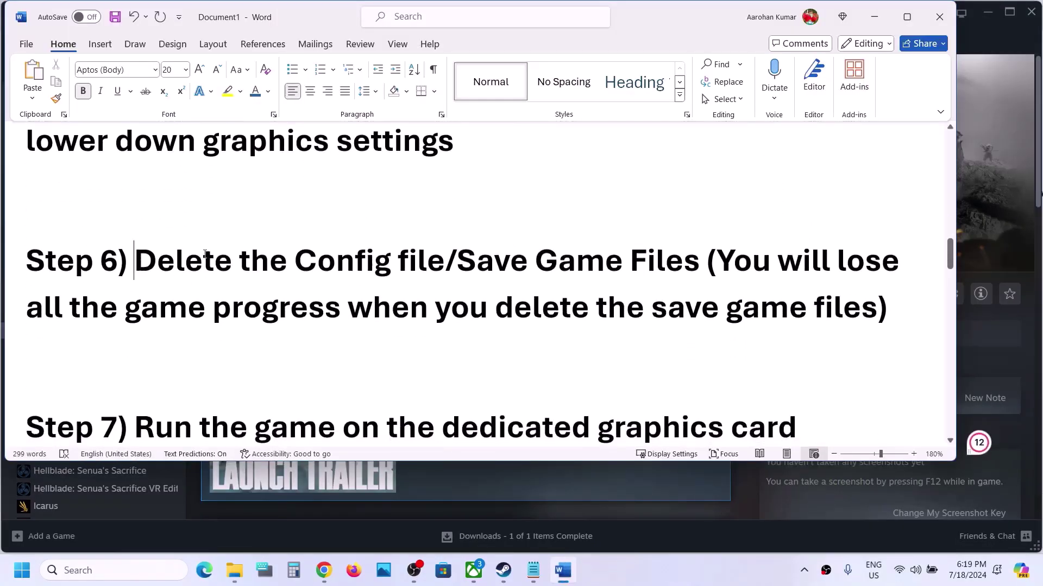
{"action": "left_click_drag", "start_coordinate": [205, 254], "coordinate": [444, 266]}
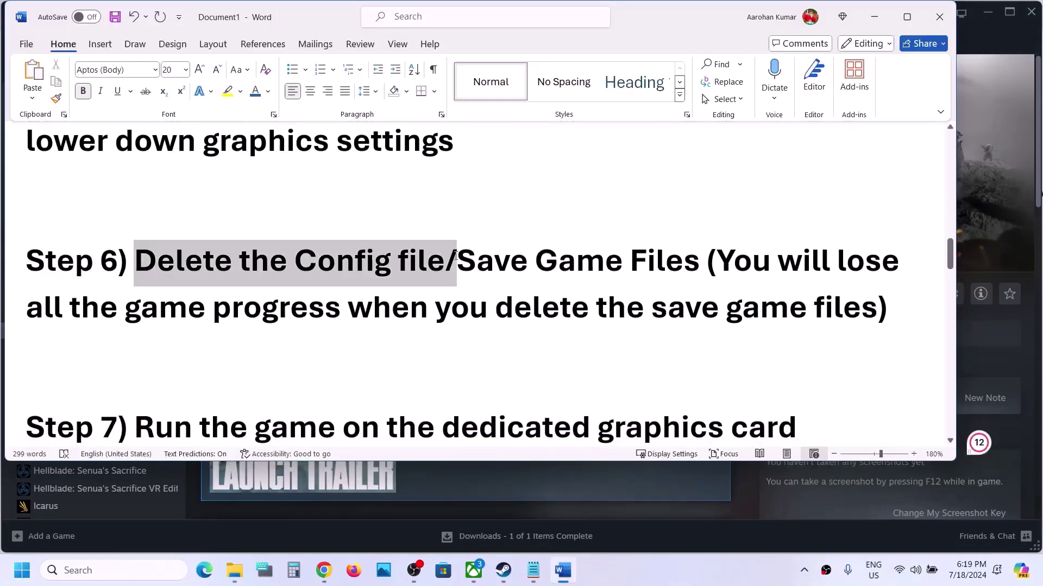
{"action": "left_click", "coordinate": [877, 16]}
Open a new File Explorer window and go to the current user's profile folder under Users on the C: drive
{"action": "right_click", "coordinate": [234, 570]}
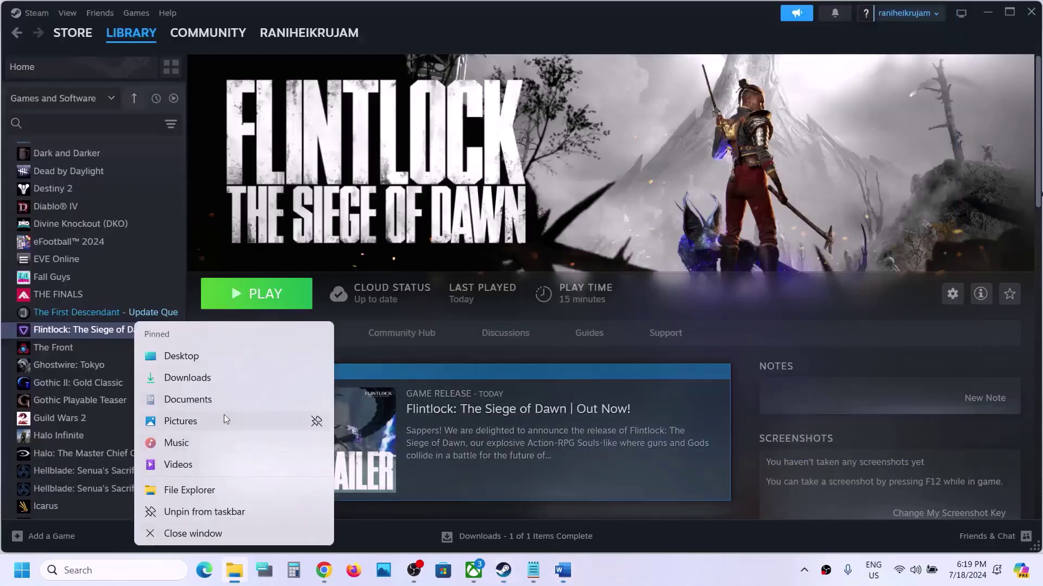
{"action": "left_click", "coordinate": [198, 489]}
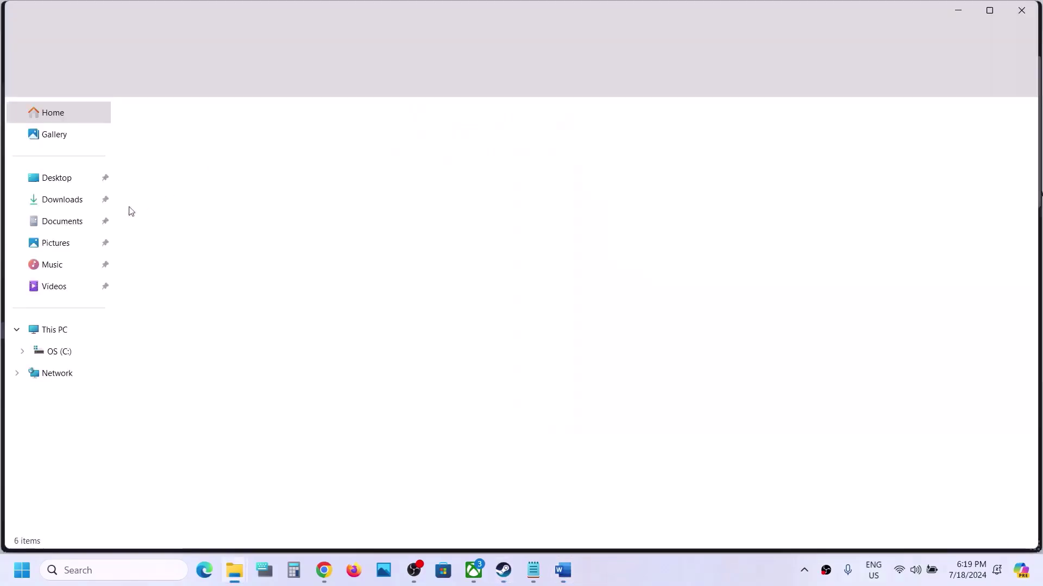
{"action": "left_click", "coordinate": [54, 330]}
{"action": "double_click", "coordinate": [265, 137]}
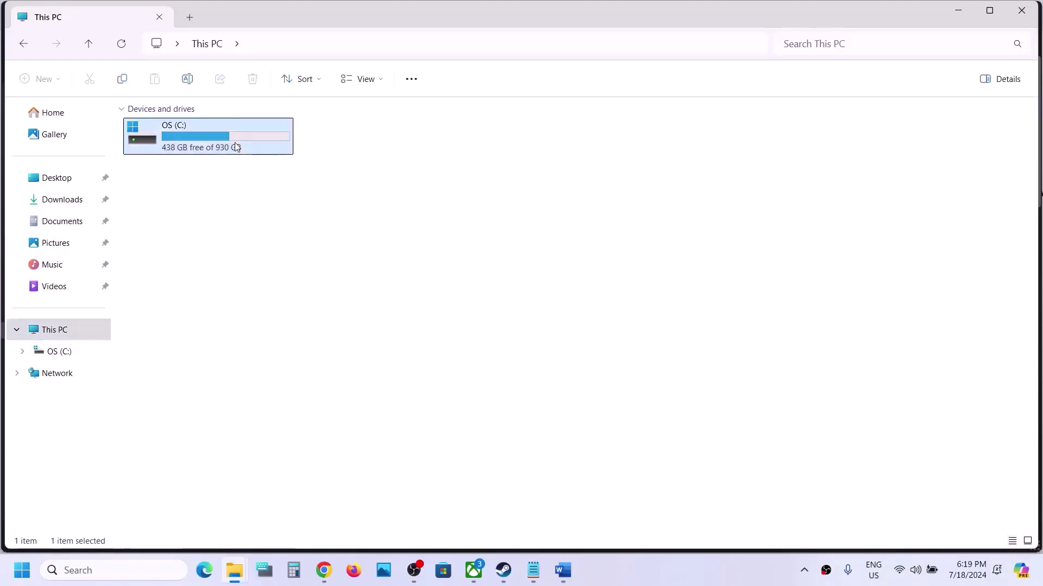
{"action": "scroll", "coordinate": [200, 286], "scroll_direction": "down", "scroll_amount": 1}
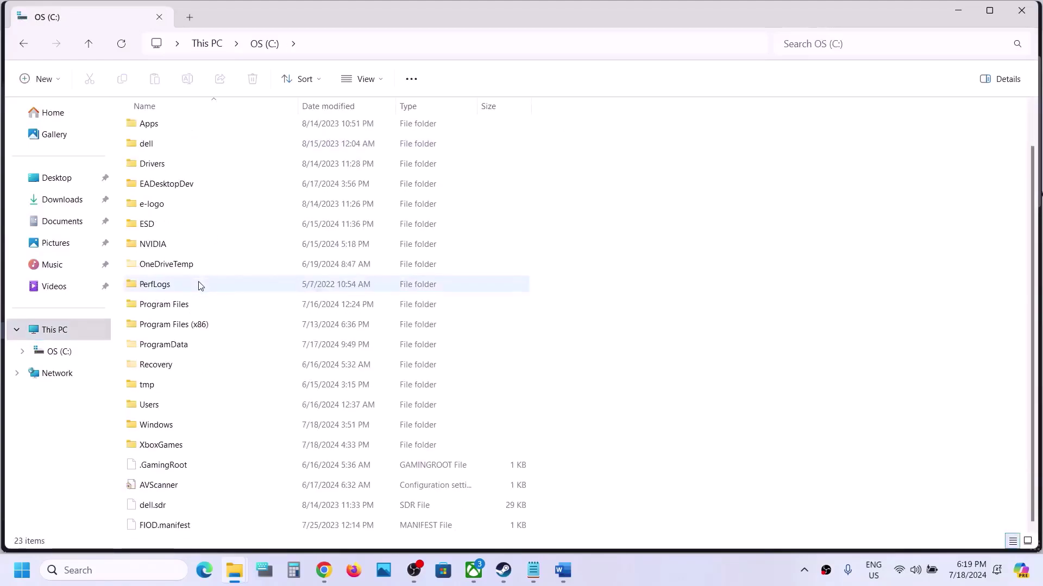
{"action": "left_click", "coordinate": [158, 406]}
{"action": "double_click", "coordinate": [158, 406]}
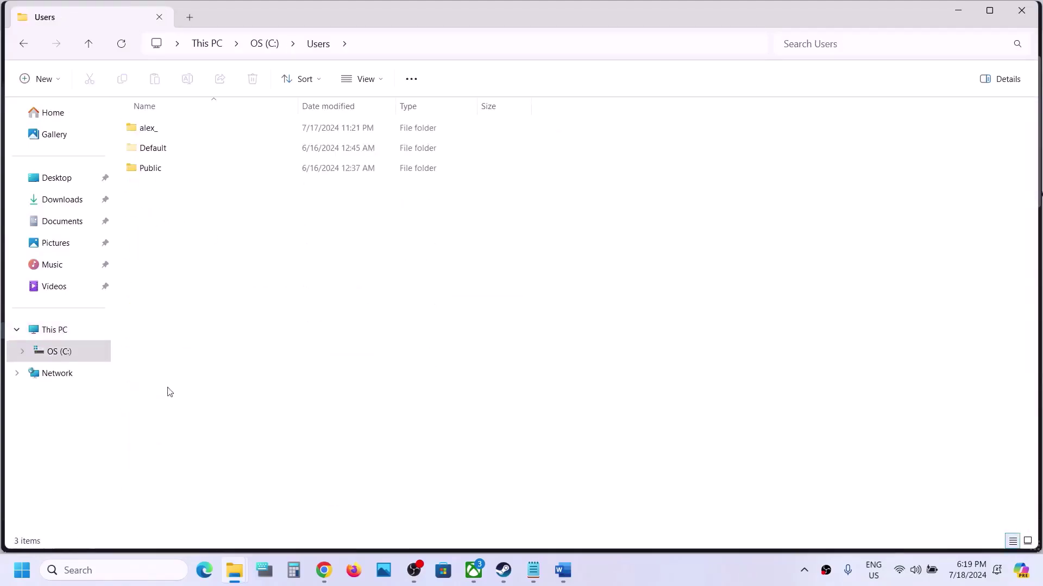
{"action": "left_click", "coordinate": [164, 134]}
{"action": "double_click", "coordinate": [164, 133]}
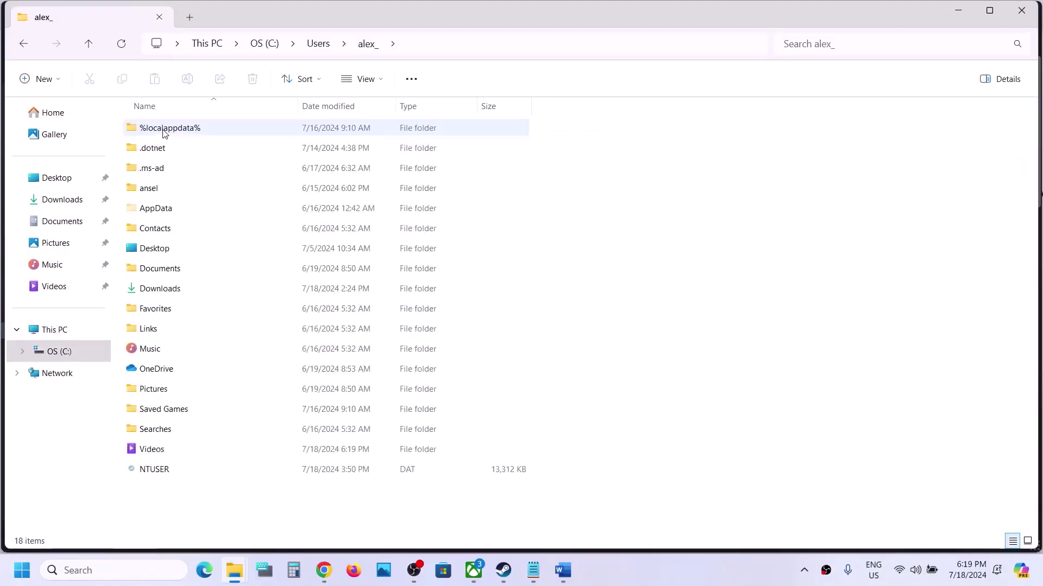
Check that File Explorer is set to show hidden items and open the AppData folder
{"action": "left_click", "coordinate": [170, 209]}
{"action": "left_click", "coordinate": [364, 78]}
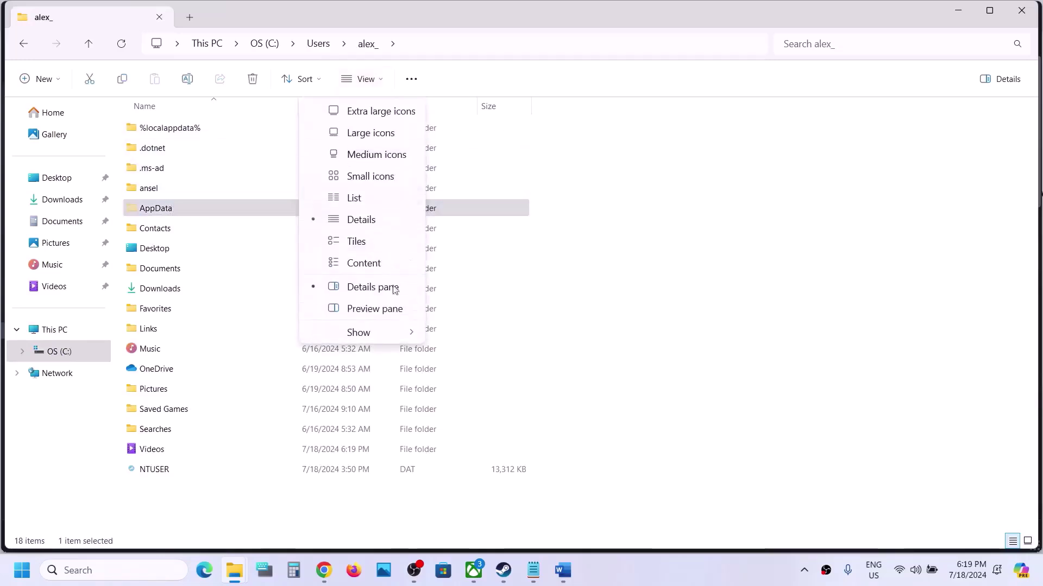
{"action": "left_click", "coordinate": [397, 332]}
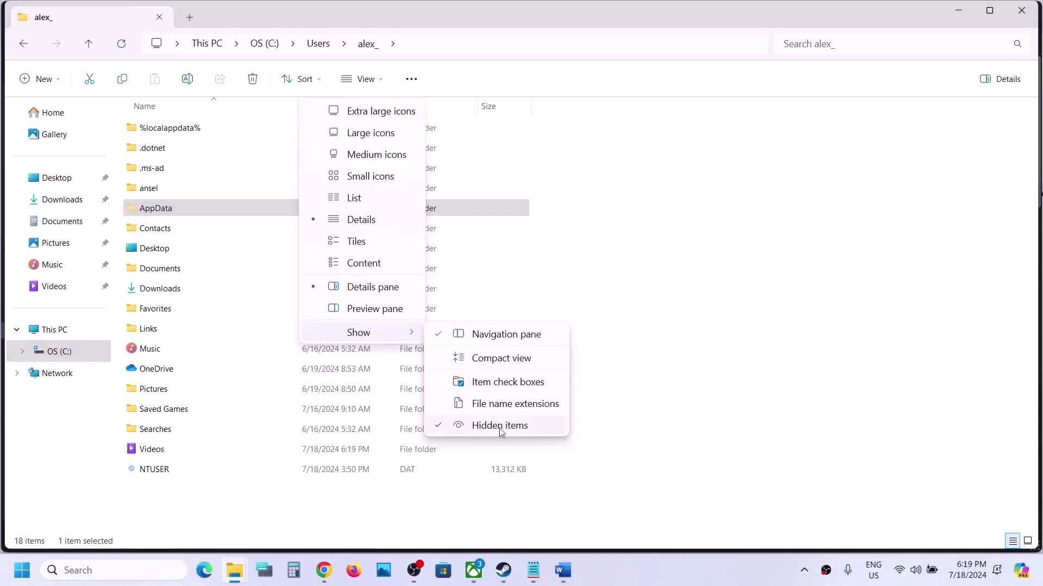
{"action": "left_click", "coordinate": [205, 211]}
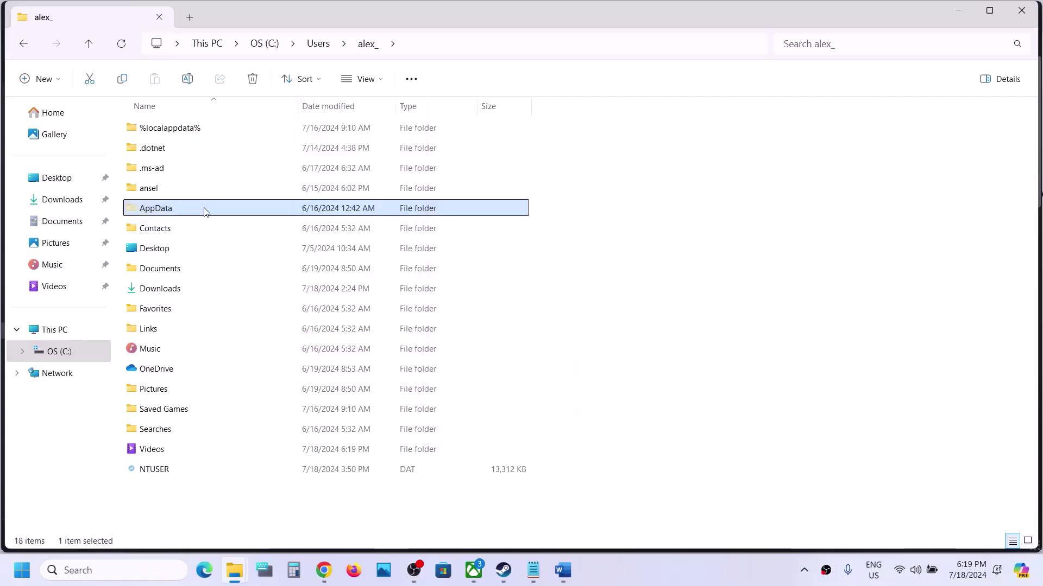
{"action": "double_click", "coordinate": [205, 212]}
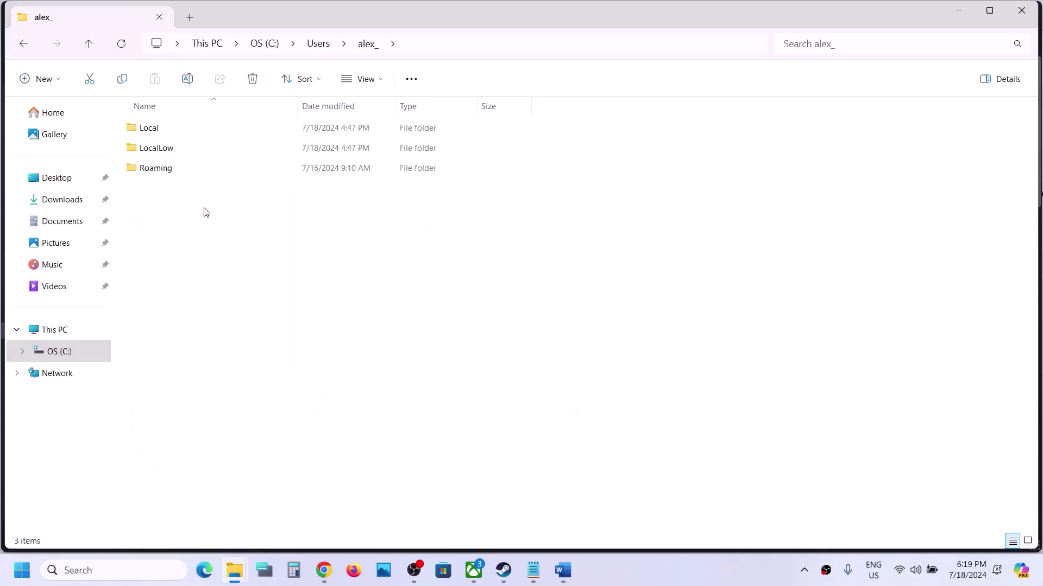
Open the game's Saved folder inside Local\Saltpeter
{"action": "double_click", "coordinate": [164, 134]}
{"action": "left_click", "coordinate": [170, 209]}
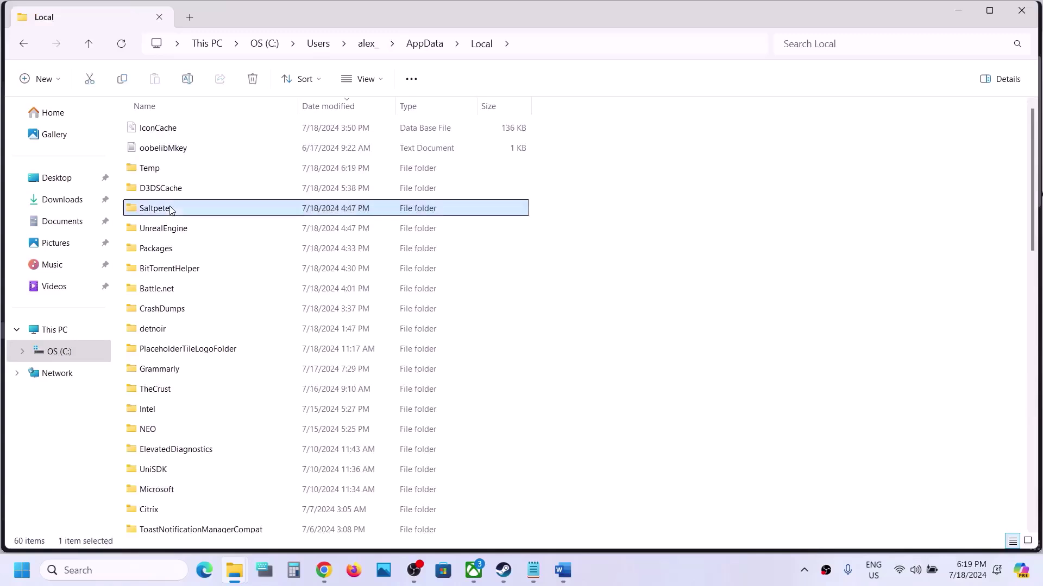
{"action": "double_click", "coordinate": [188, 212]}
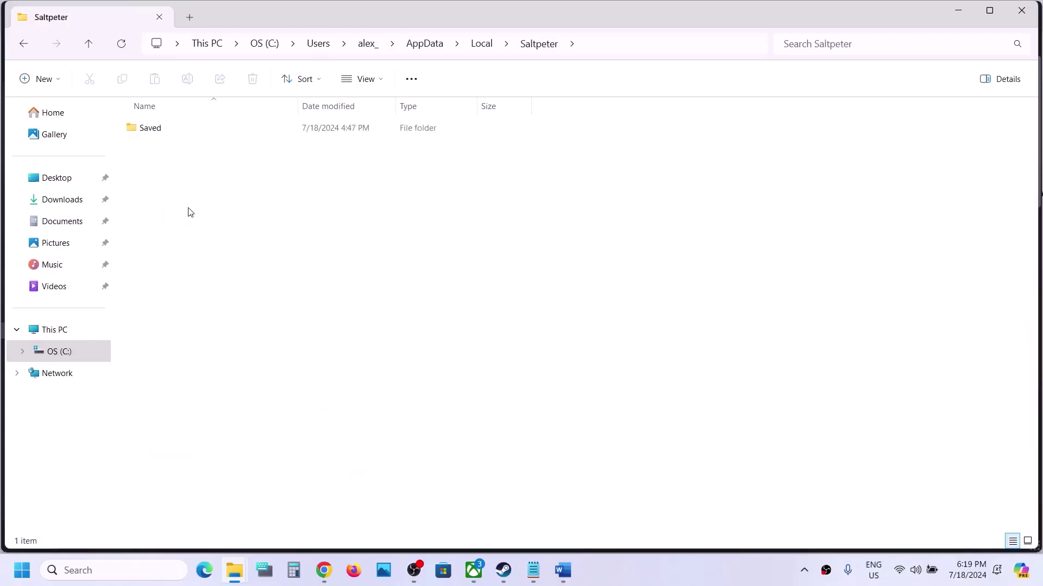
{"action": "double_click", "coordinate": [171, 137]}
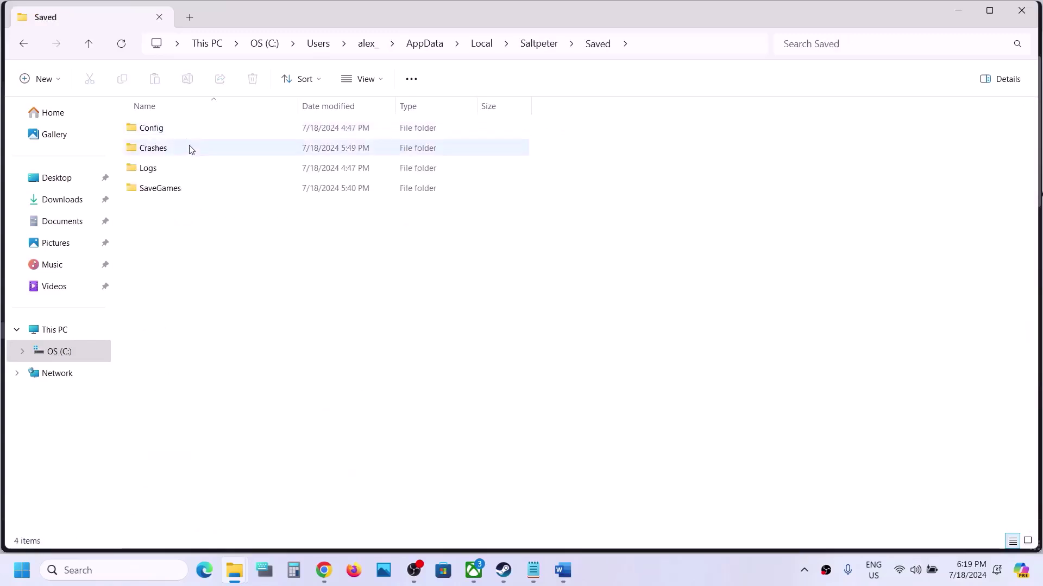
Examine the Config folder and its WindowsNoEditor subfolder, and return to the Saved folder
{"action": "left_click", "coordinate": [168, 133]}
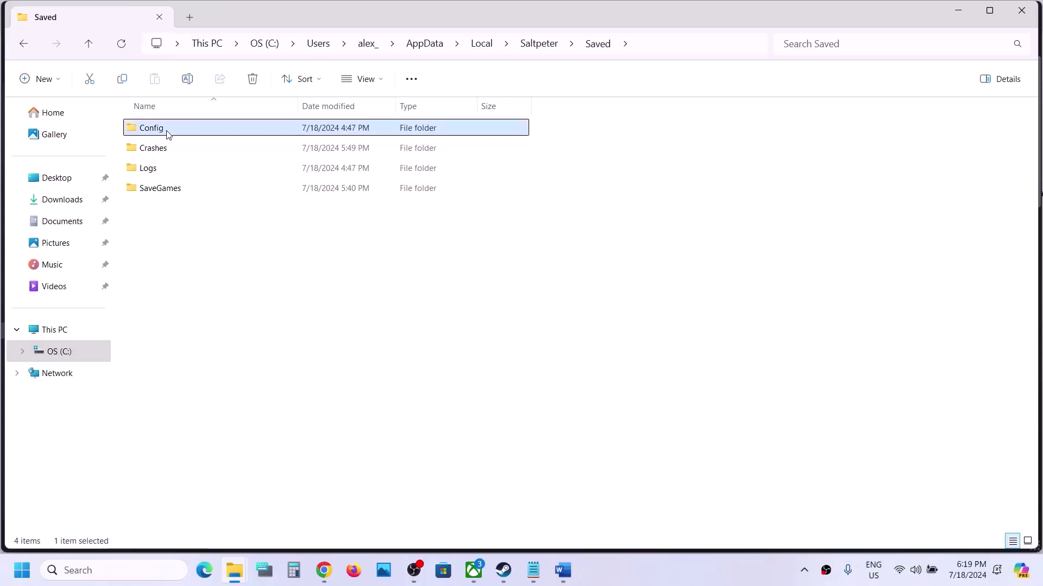
{"action": "double_click", "coordinate": [179, 134]}
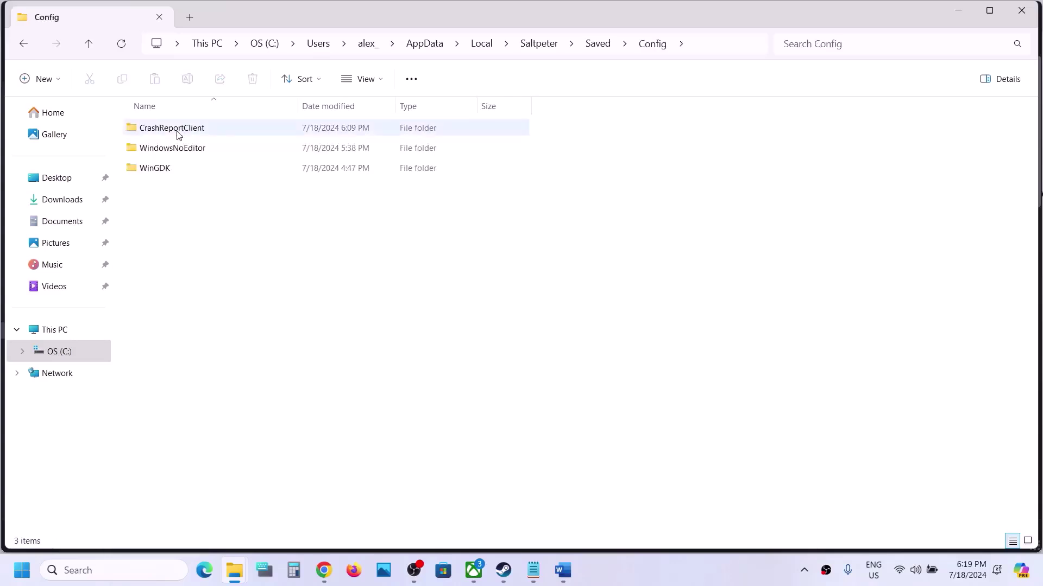
{"action": "left_click", "coordinate": [184, 153]}
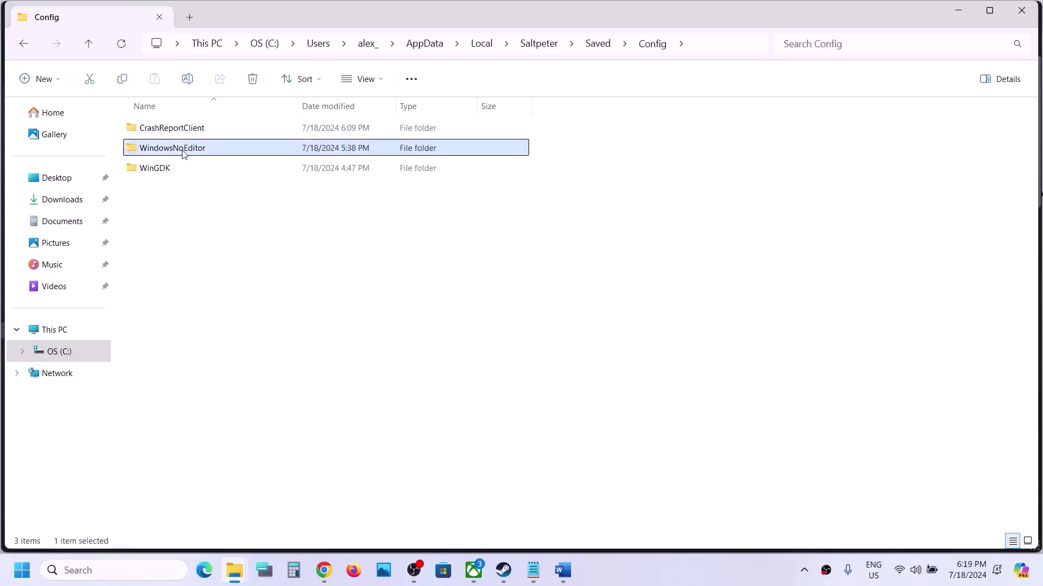
{"action": "left_click", "coordinate": [161, 172]}
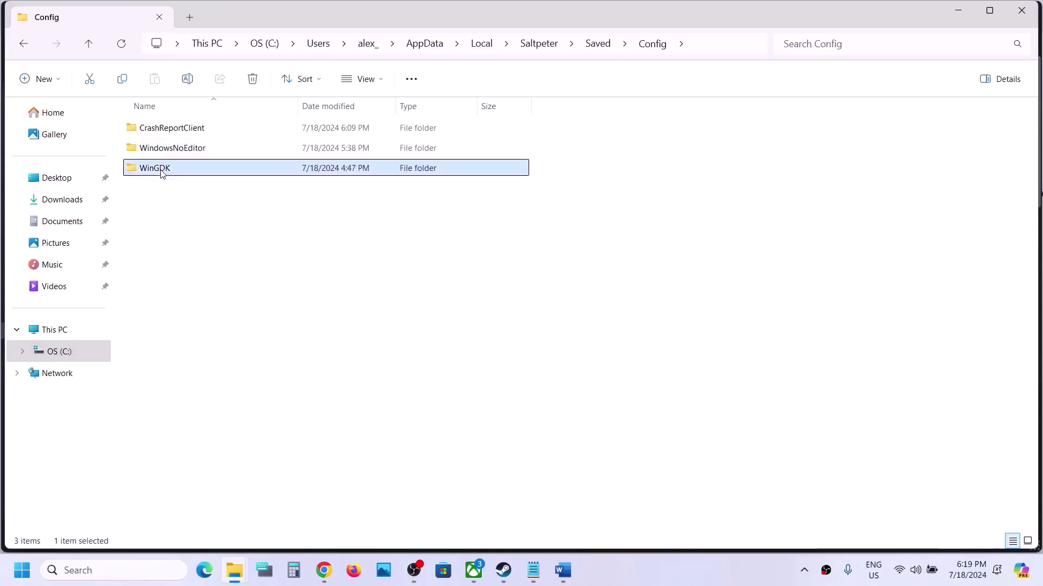
{"action": "left_click", "coordinate": [183, 153]}
{"action": "double_click", "coordinate": [190, 151]}
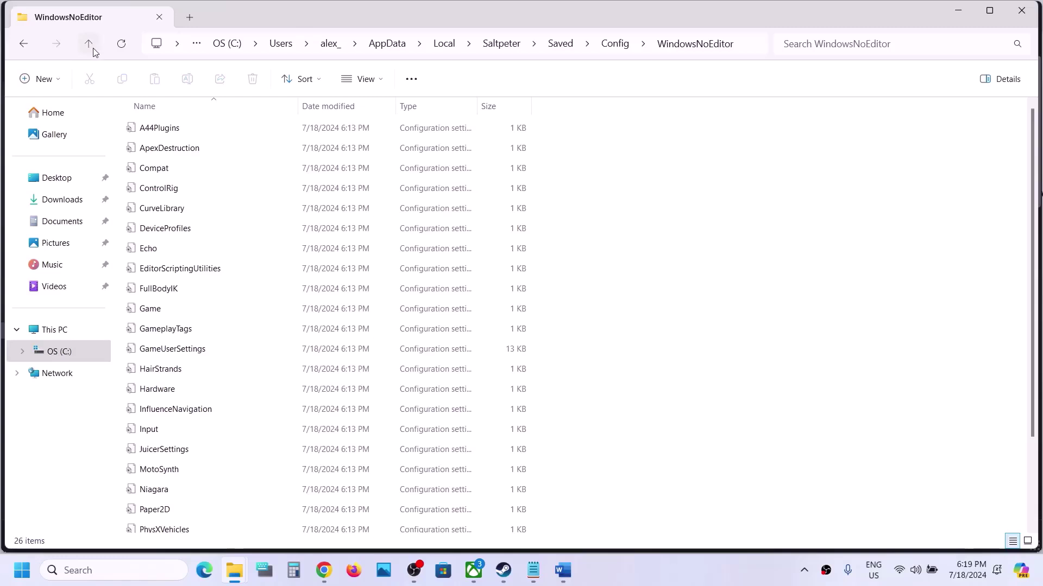
{"action": "left_click", "coordinate": [92, 49]}
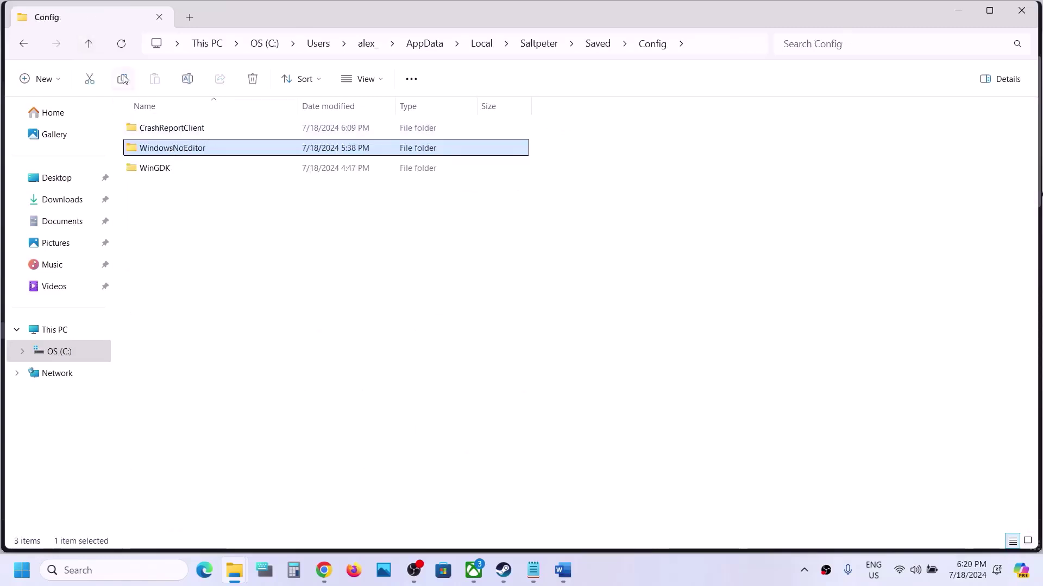
{"action": "left_click", "coordinate": [89, 49]}
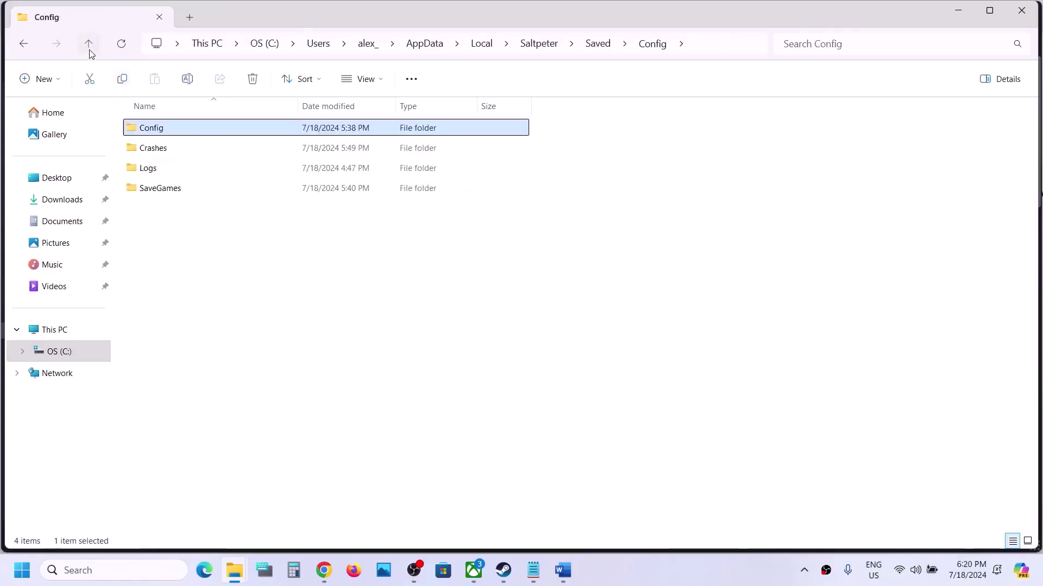
{"action": "right_click", "coordinate": [168, 131]}
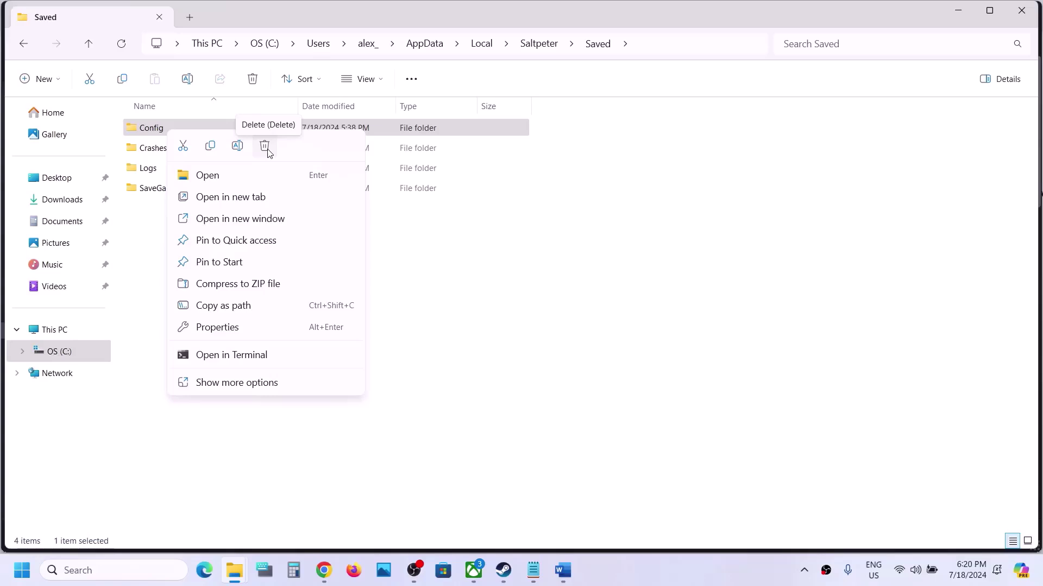
{"action": "left_click", "coordinate": [562, 379]}
{"action": "left_click", "coordinate": [563, 380]}
Read the Step 6 note in Word about save game files and losing game progress, and minimize the document
{"action": "mouse_move", "coordinate": [562, 570]}
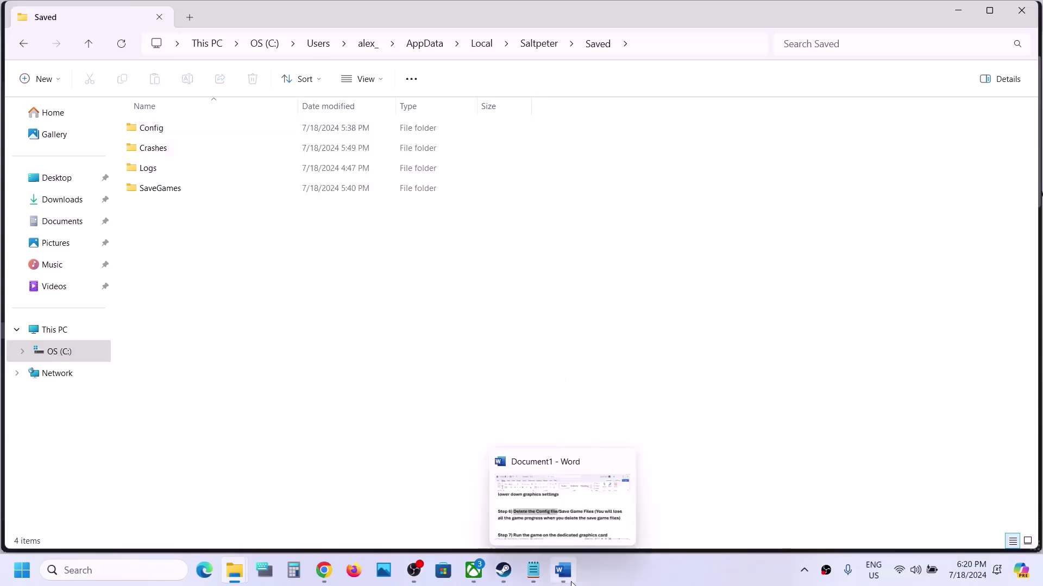
{"action": "left_click", "coordinate": [624, 508]}
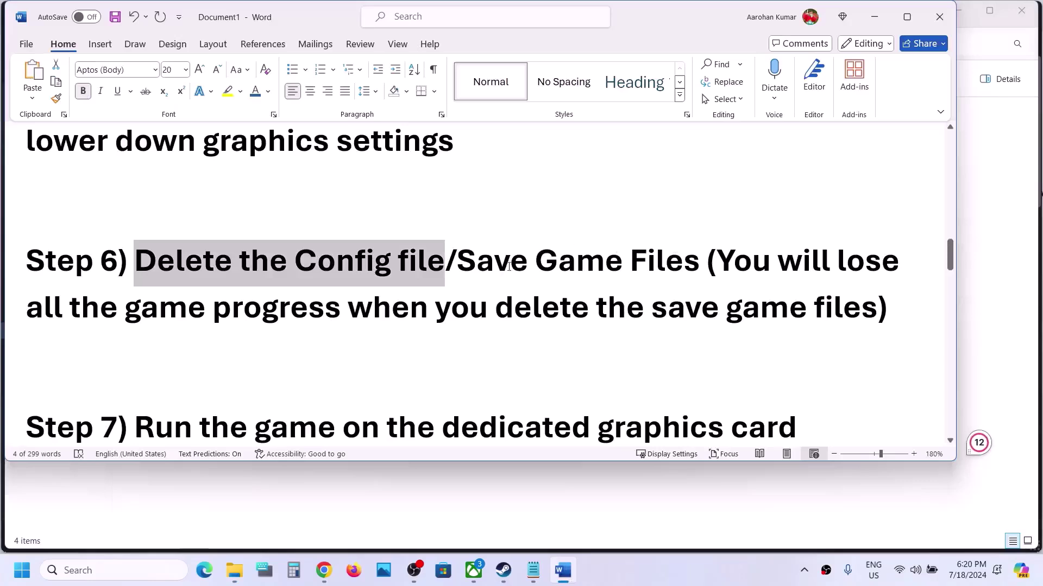
{"action": "left_click_drag", "start_coordinate": [457, 263], "coordinate": [710, 266]}
{"action": "left_click", "coordinate": [721, 266]}
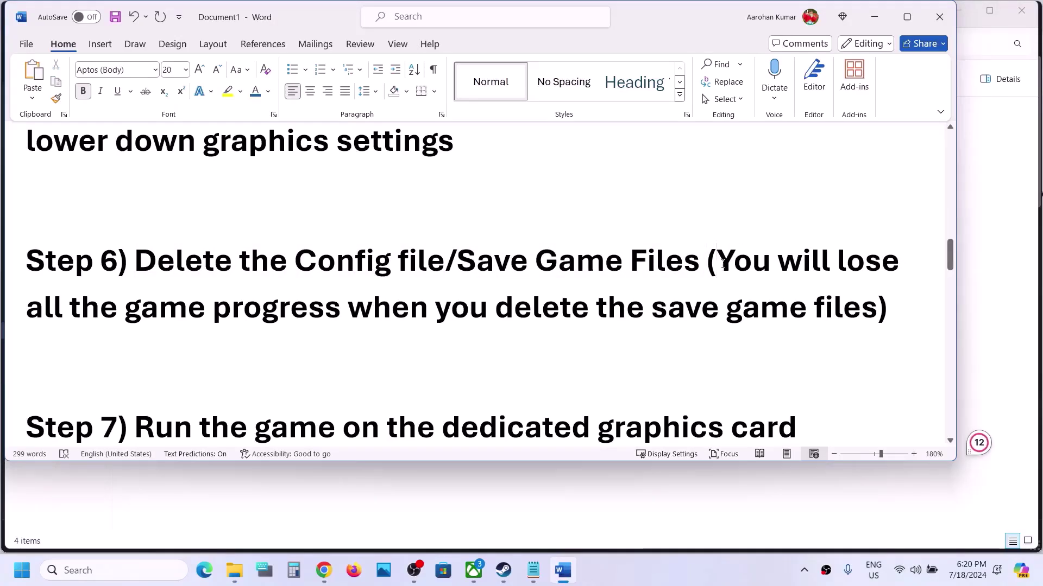
{"action": "left_click_drag", "start_coordinate": [724, 264], "coordinate": [322, 308]}
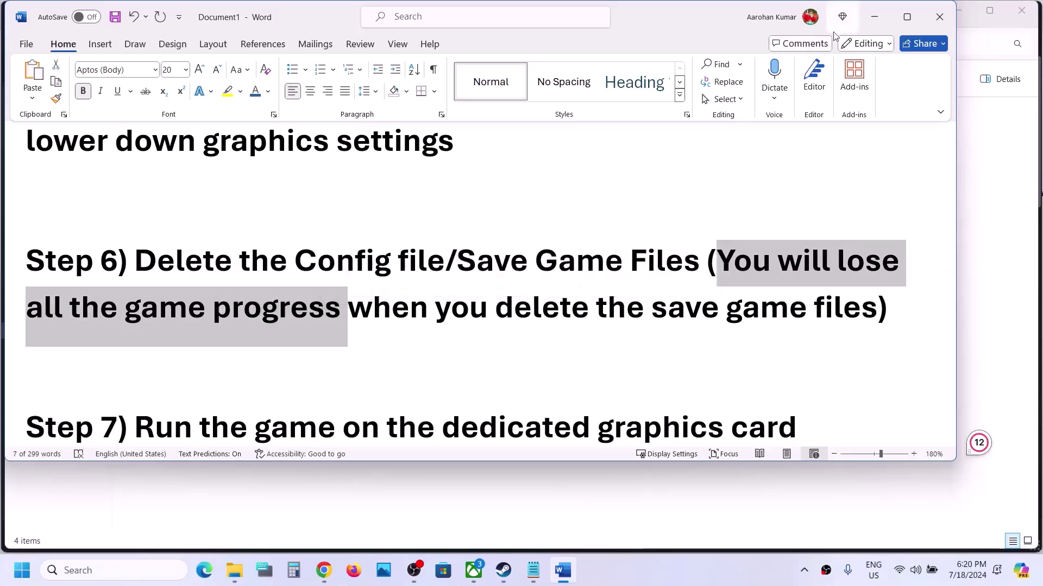
{"action": "left_click", "coordinate": [875, 20]}
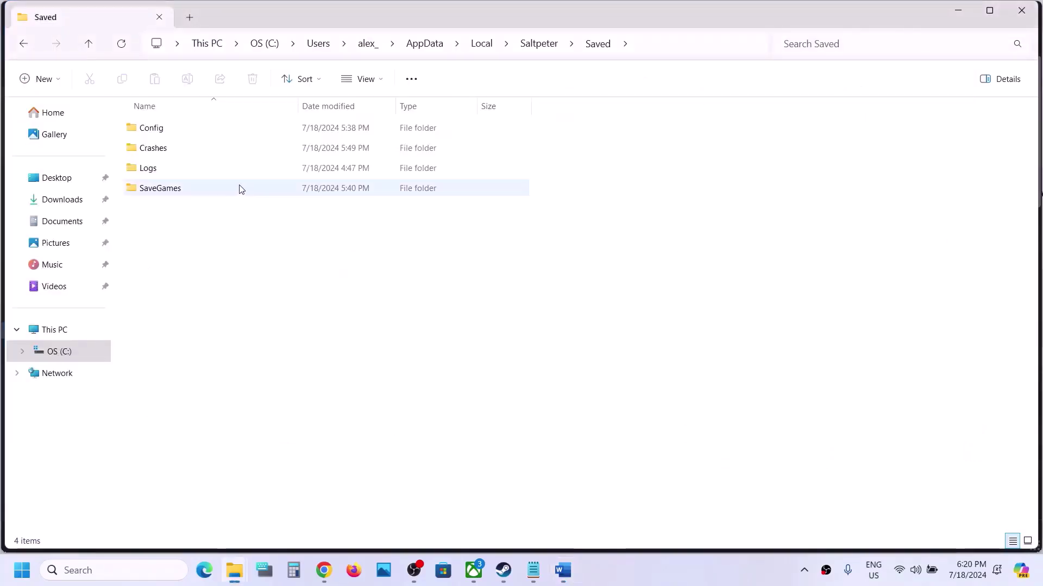
Go up to the Local folder and view the actions available for the Saltpeter folder, leaving it in place
{"action": "left_click", "coordinate": [89, 45]}
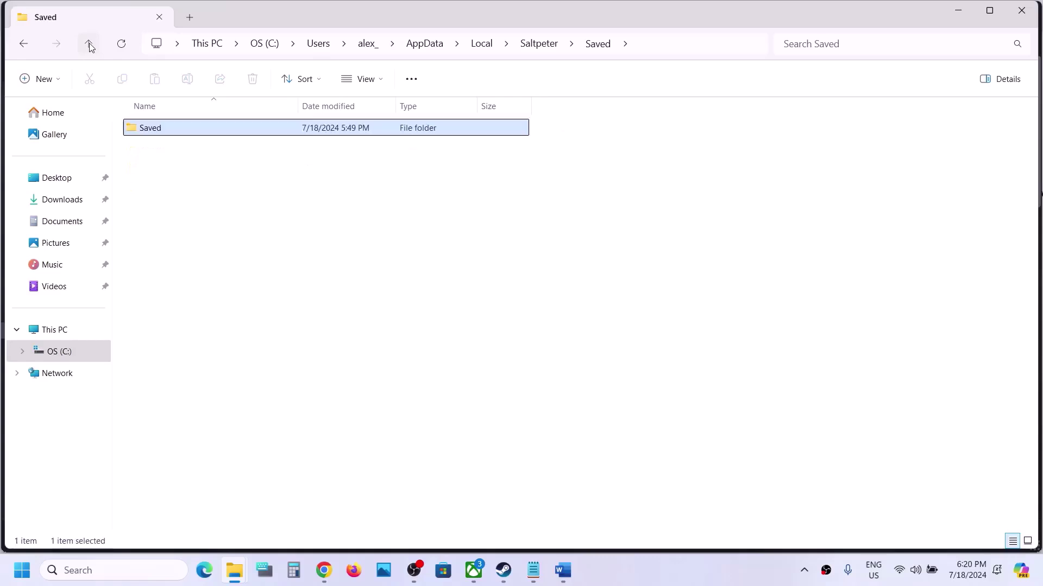
{"action": "left_click", "coordinate": [89, 45]}
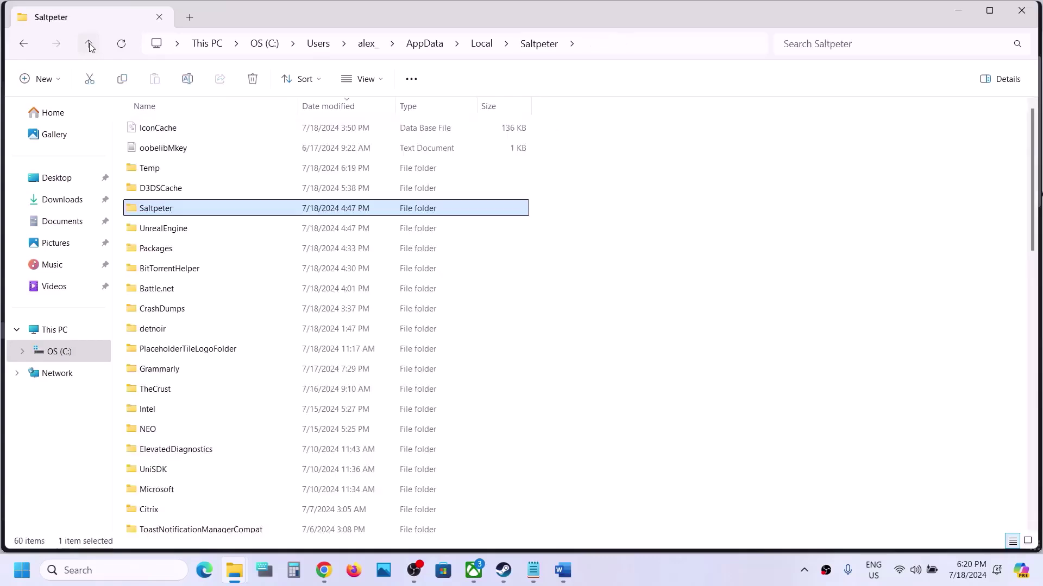
{"action": "right_click", "coordinate": [157, 212]}
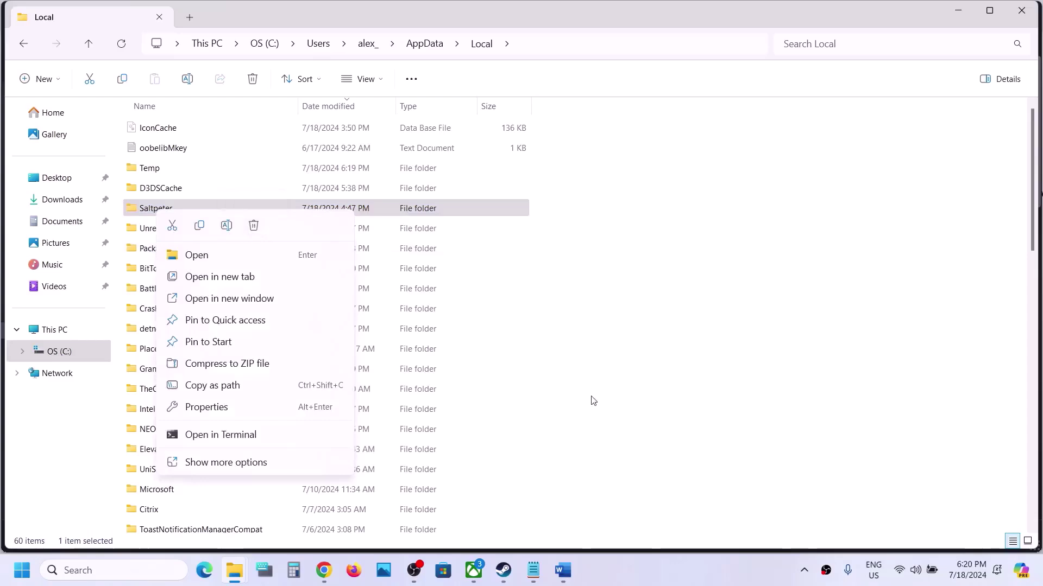
{"action": "left_click", "coordinate": [559, 445]}
Bring up Steam, and read Step 7 in the Word notes about running the game on the dedicated graphics card
{"action": "left_click", "coordinate": [503, 569]}
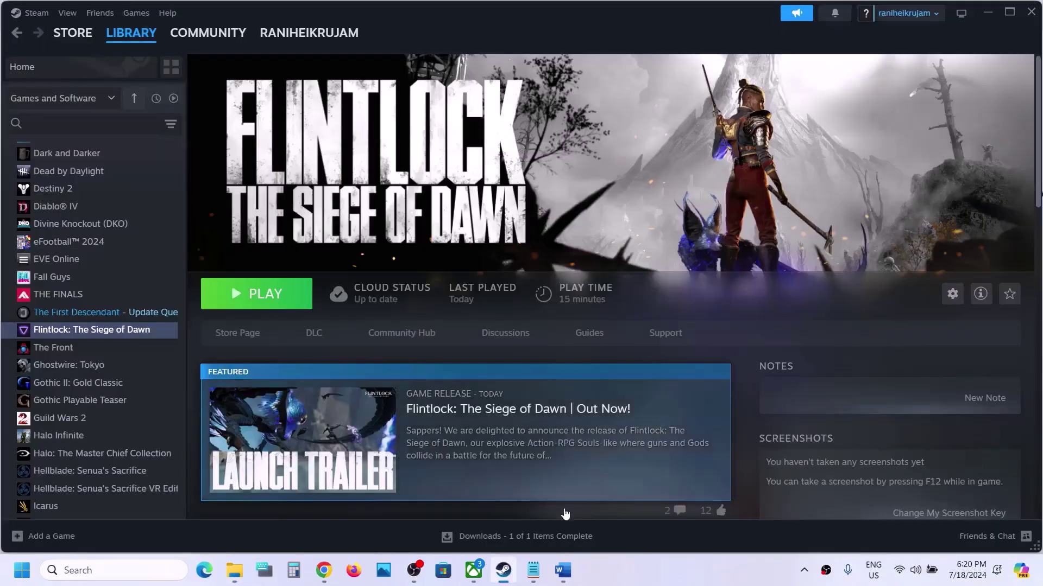
{"action": "left_click", "coordinate": [562, 570]}
{"action": "scroll", "coordinate": [442, 318], "scroll_direction": "down", "scroll_amount": 3}
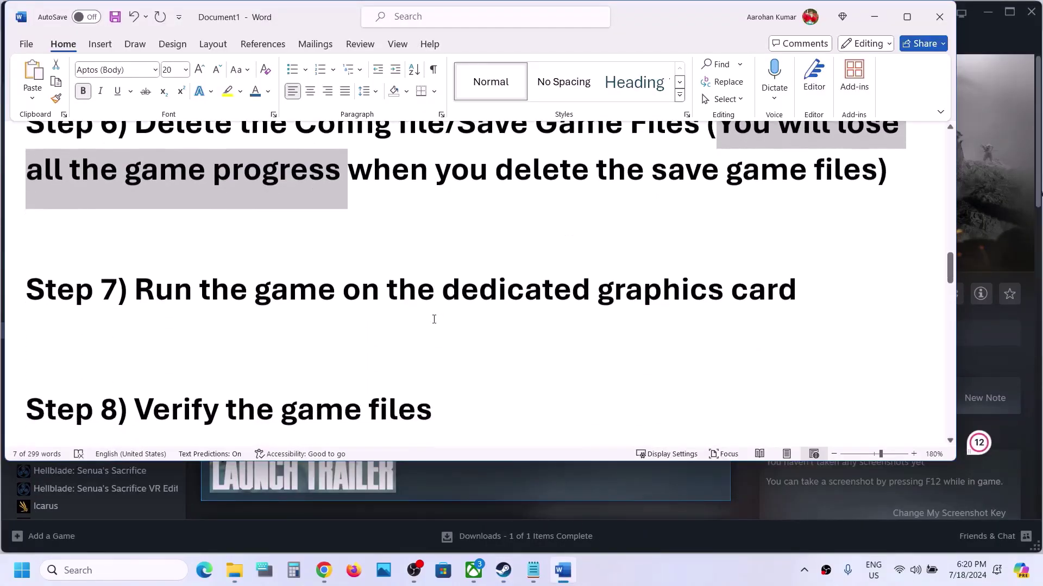
Copy the word "graphics" from Step 7 and use it in Windows Search to open Graphics settings
{"action": "double_click", "coordinate": [628, 282]}
{"action": "key", "text": "ctrl+c"}
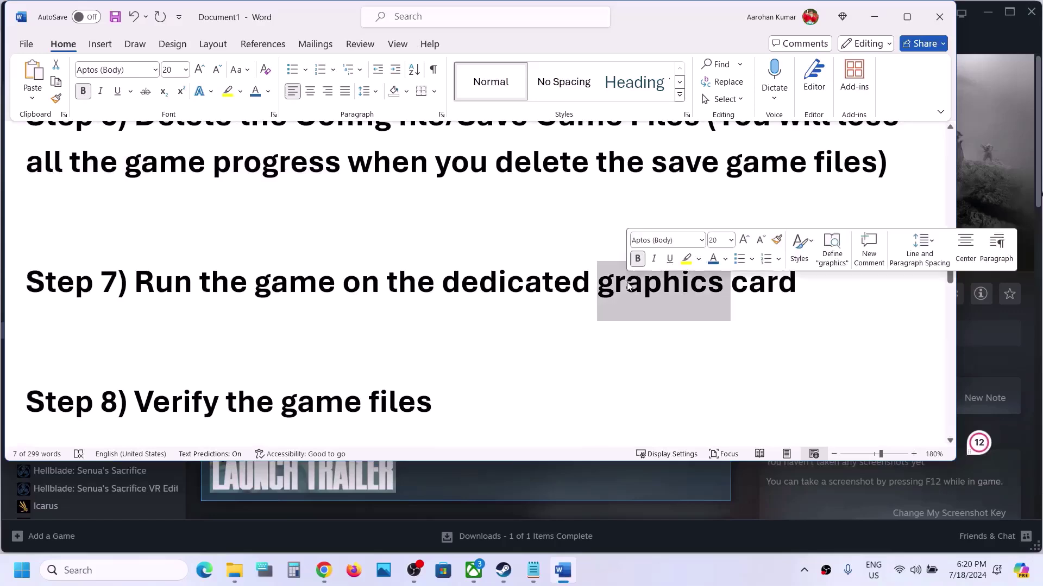
{"action": "left_click", "coordinate": [139, 568]}
{"action": "key", "text": "ctrl+v"}
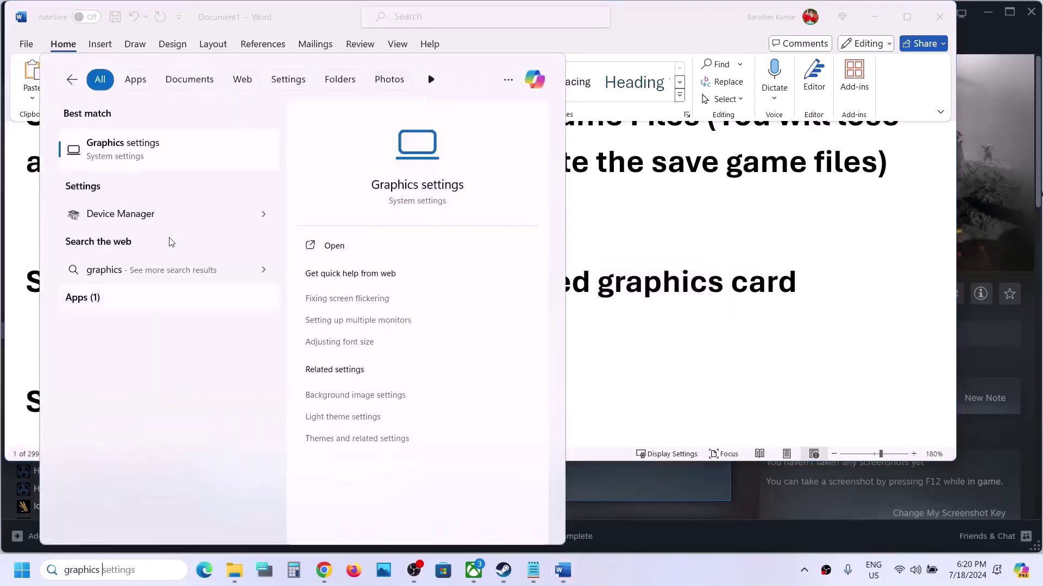
{"action": "left_click", "coordinate": [144, 157]}
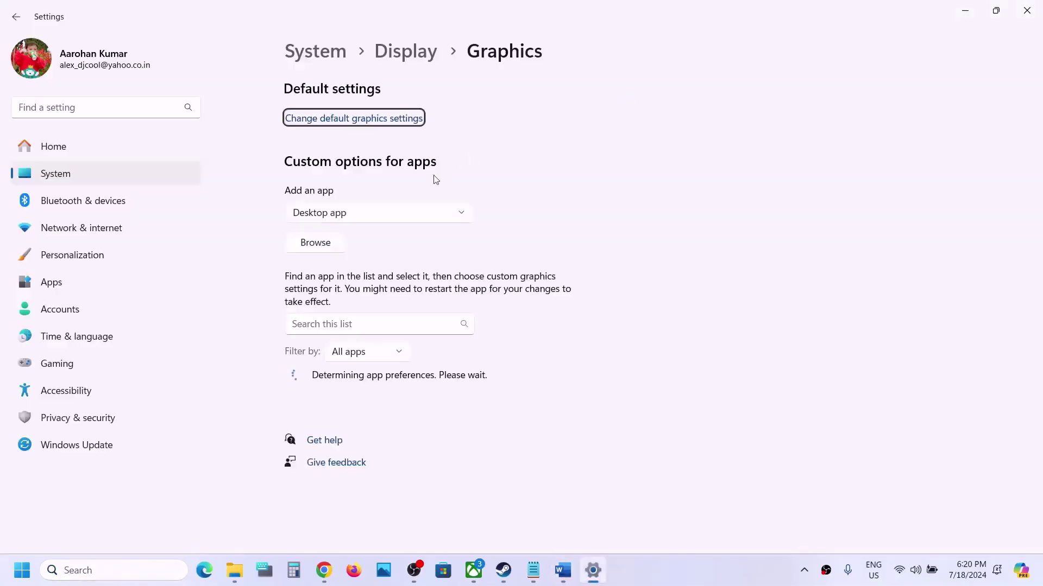
Add the Saltpeter application from steamapps\common\Flintlock The Siege of Dawn to the custom graphics options for apps
{"action": "left_click", "coordinate": [315, 243]}
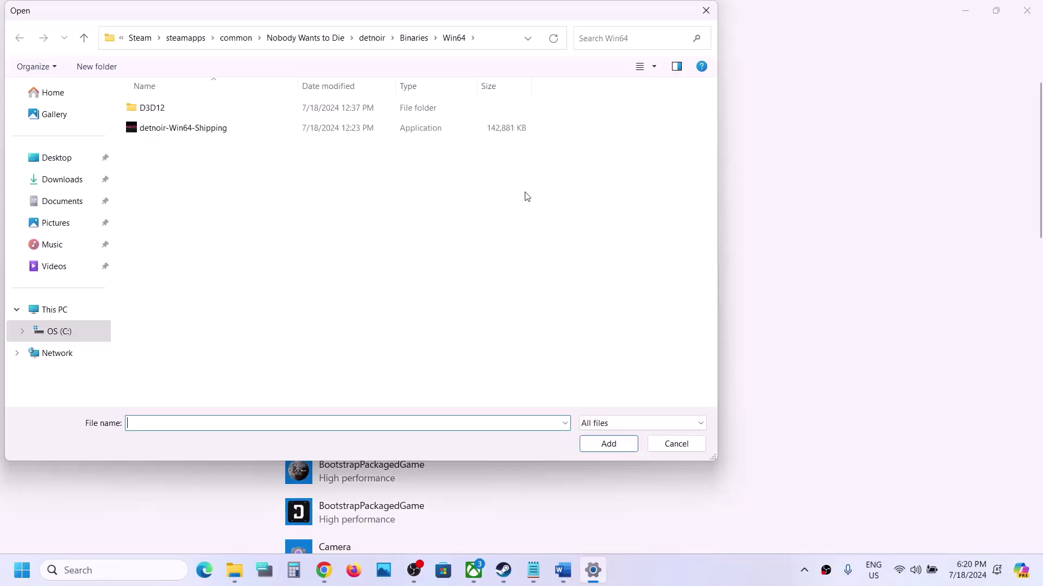
{"action": "left_click", "coordinate": [235, 42]}
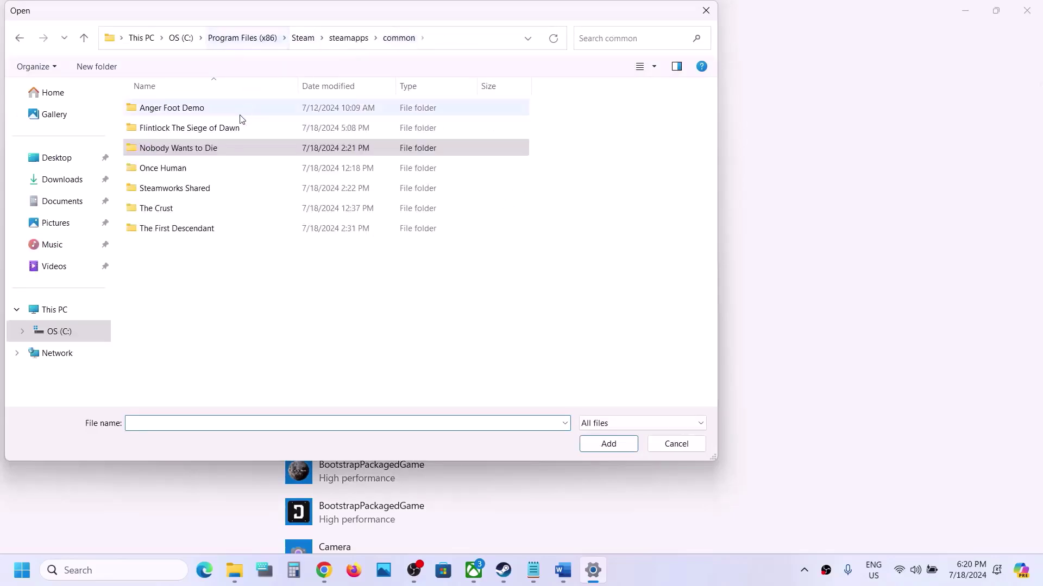
{"action": "double_click", "coordinate": [209, 130]}
{"action": "left_click", "coordinate": [180, 149]}
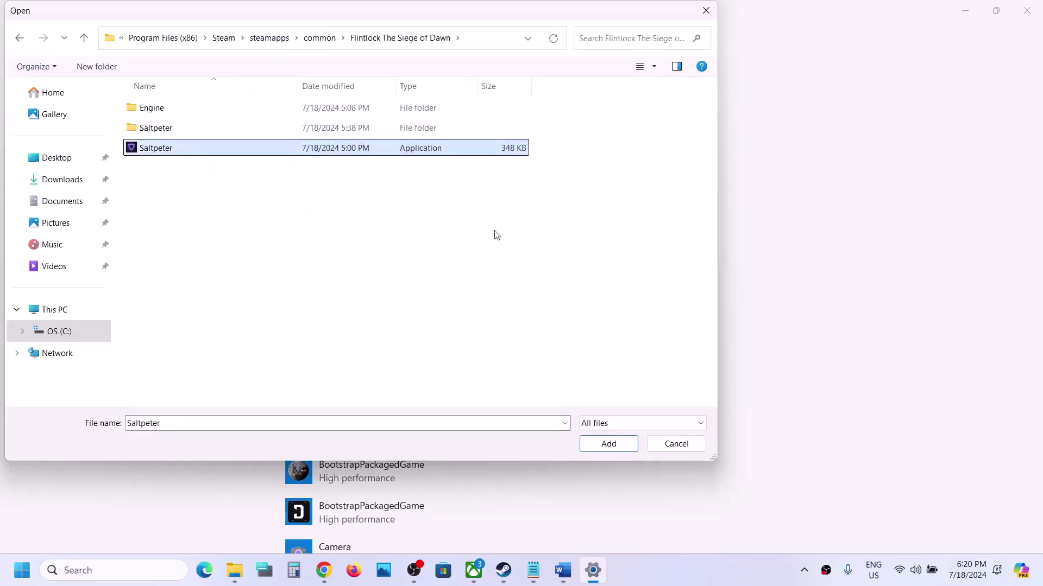
{"action": "left_click", "coordinate": [608, 444]}
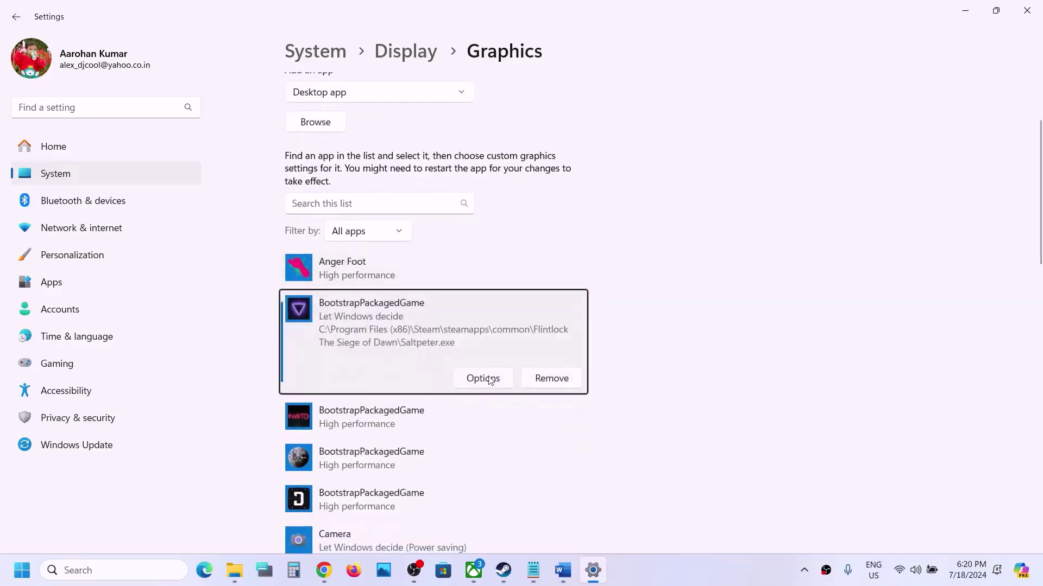
Set the graphics preference of the added Flintlock Saltpeter.exe to High performance and save it
{"action": "left_click", "coordinate": [482, 379]}
{"action": "left_click", "coordinate": [476, 280]}
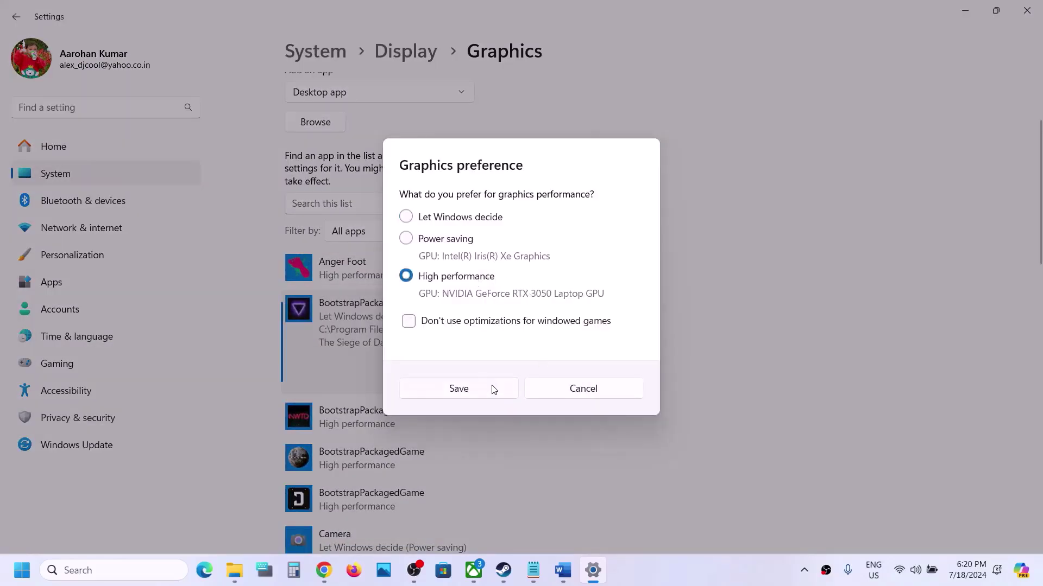
{"action": "left_click", "coordinate": [482, 393]}
Add Saltpeter-Win64-Shipping from the game's Saltpeter\Binaries\Win64 folder to the custom graphics options for apps
{"action": "scroll", "coordinate": [367, 161], "scroll_direction": "up", "scroll_amount": 2}
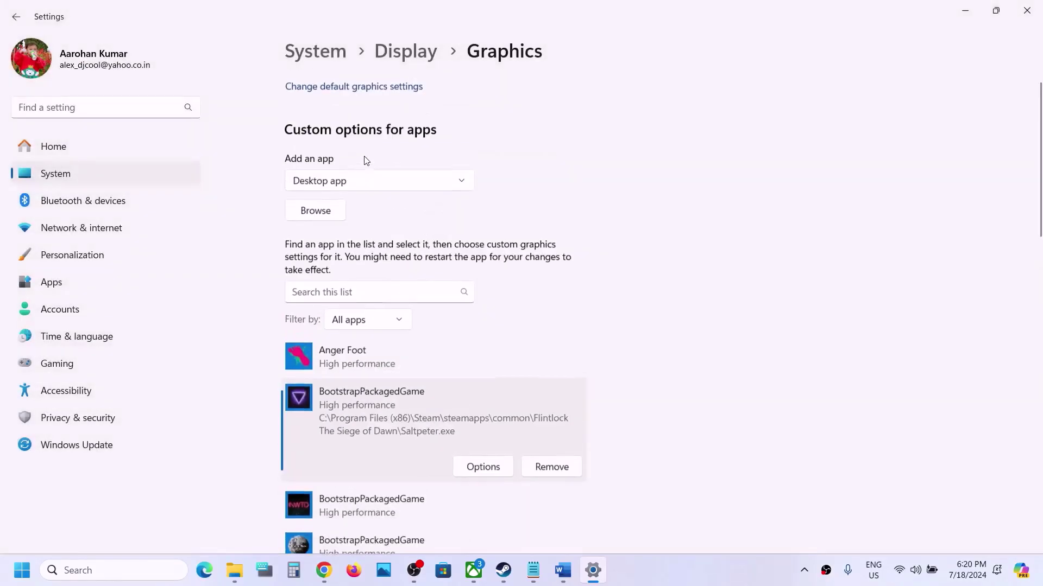
{"action": "left_click", "coordinate": [322, 210]}
{"action": "double_click", "coordinate": [162, 127]}
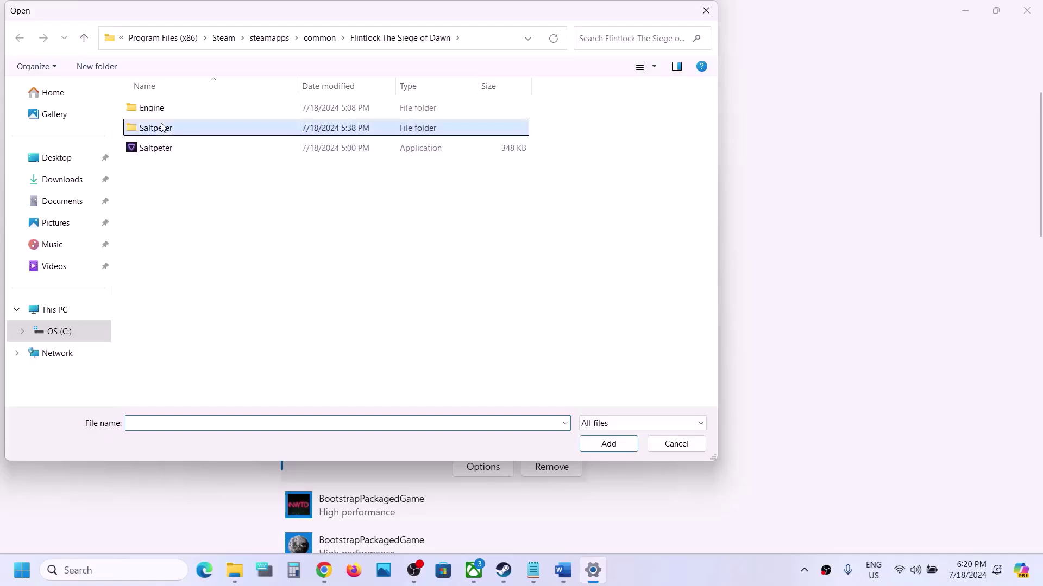
{"action": "double_click", "coordinate": [162, 111]}
{"action": "double_click", "coordinate": [162, 111]}
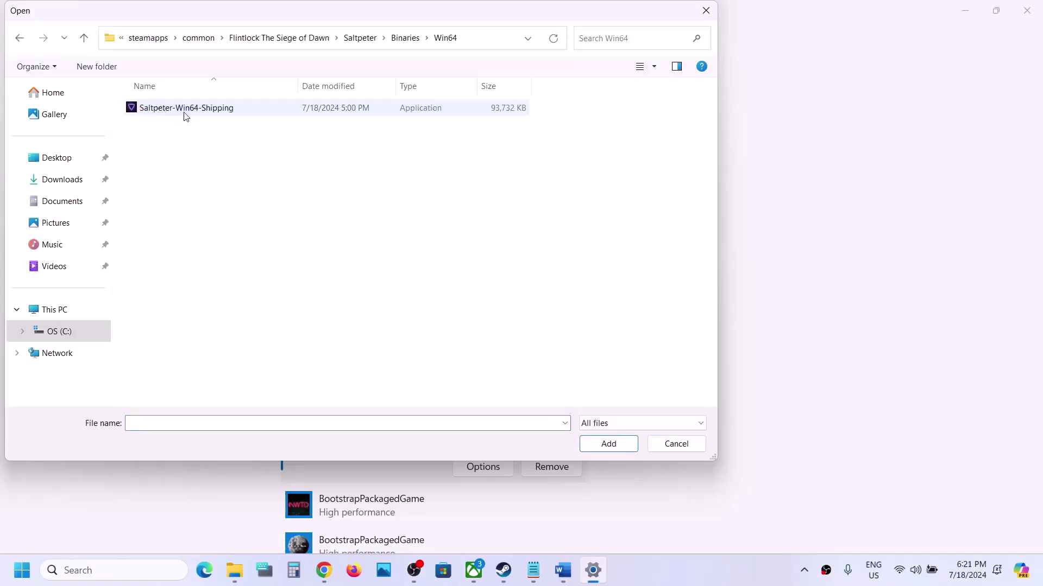
{"action": "left_click", "coordinate": [185, 113]}
{"action": "left_click", "coordinate": [608, 443]}
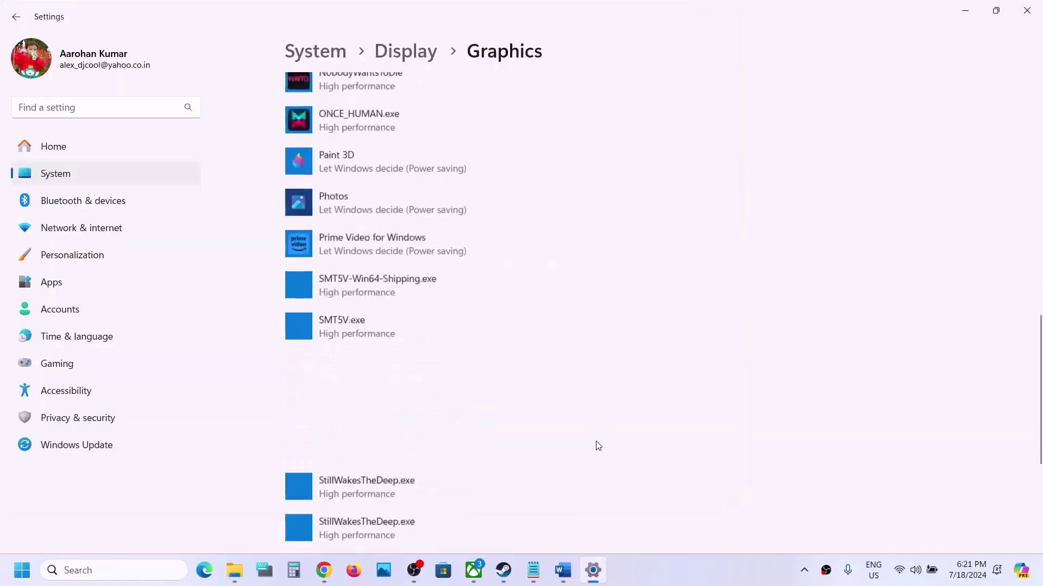
Set the graphics preference of Saltpeter-Win64-Shipping.exe to High performance, save it and close Settings
{"action": "left_click", "coordinate": [490, 363]}
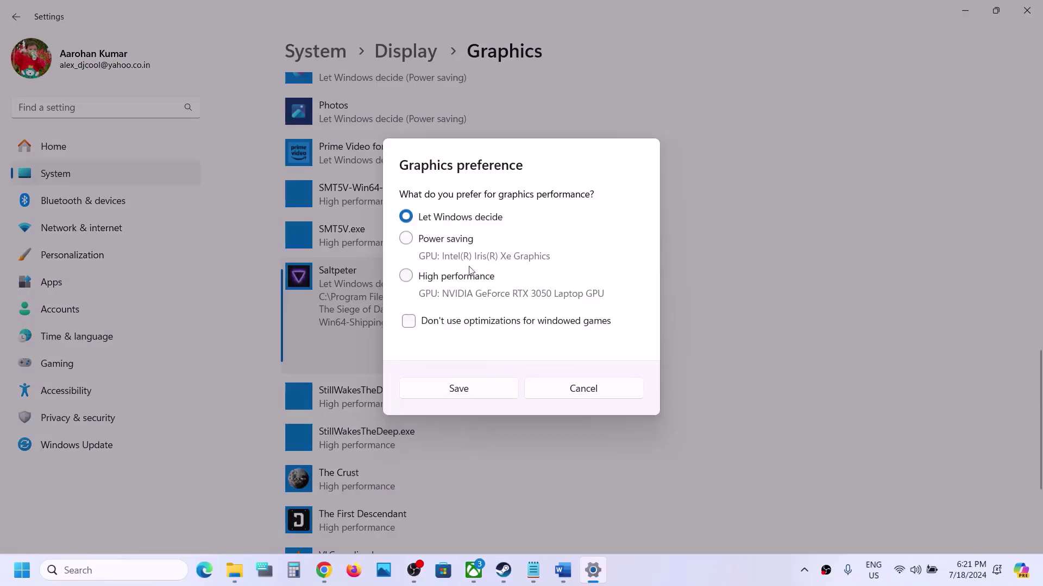
{"action": "left_click", "coordinate": [456, 276]}
{"action": "left_click", "coordinate": [494, 390]}
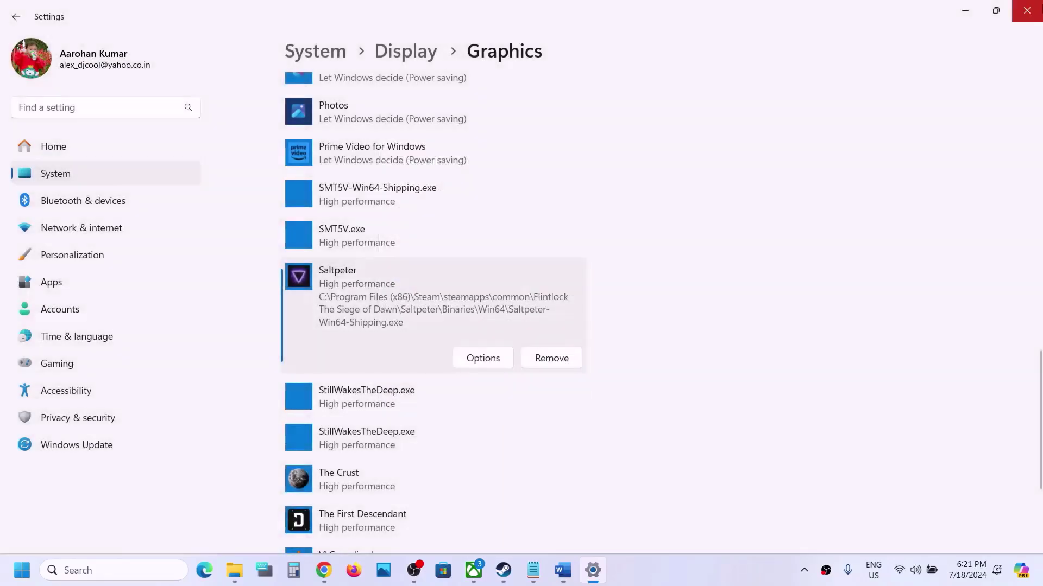
{"action": "left_click", "coordinate": [1026, 10]}
Read Step 8 in the Word notes about verifying the game files, and minimize the document
{"action": "scroll", "coordinate": [377, 293], "scroll_direction": "down", "scroll_amount": 1}
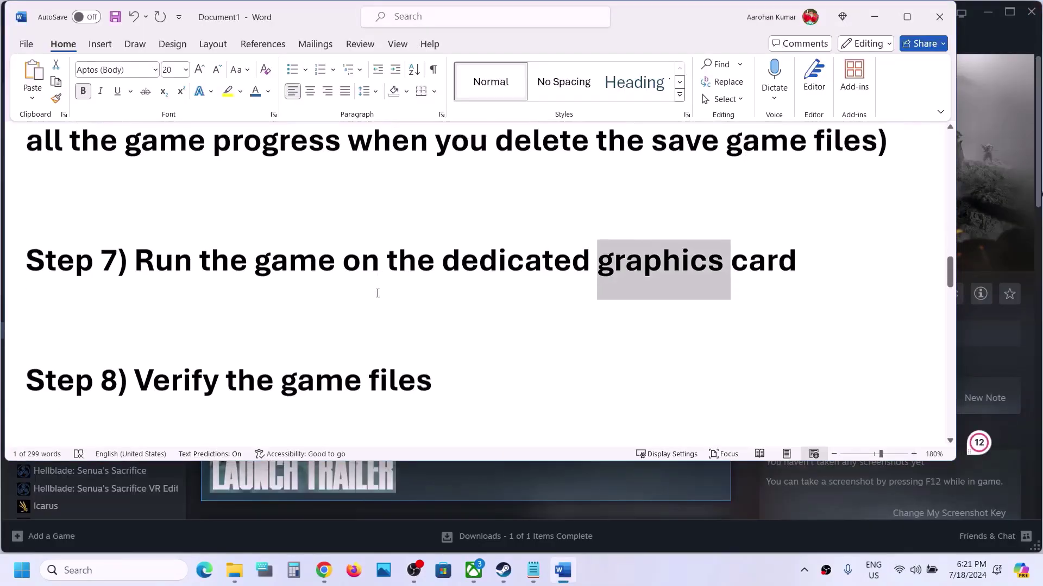
{"action": "left_click_drag", "start_coordinate": [143, 356], "coordinate": [434, 357]}
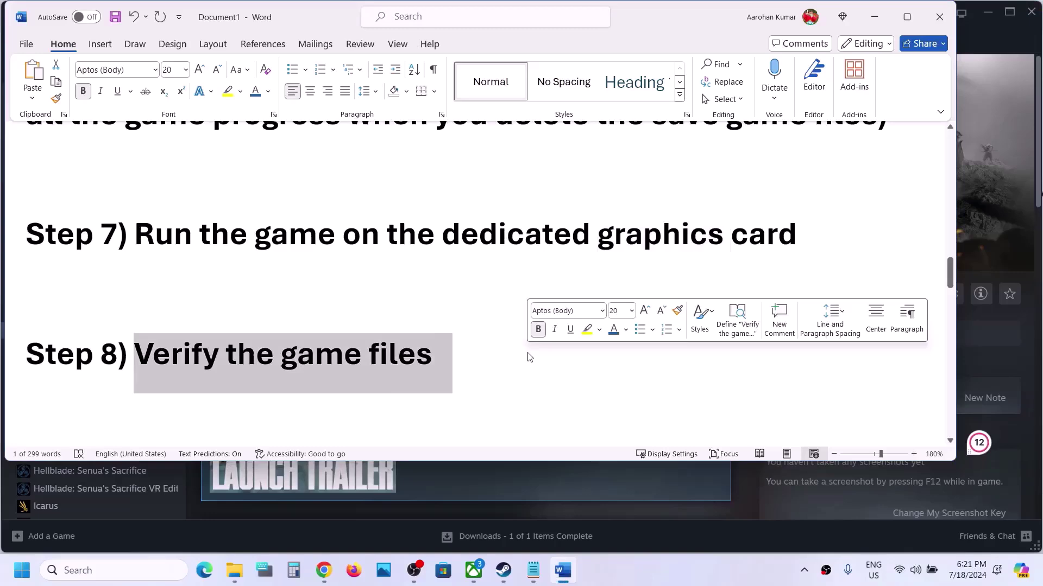
{"action": "left_click", "coordinate": [875, 16]}
Verify the integrity of the installed files of Flintlock: The Siege of Dawn from its properties in Steam
{"action": "right_click", "coordinate": [146, 336]}
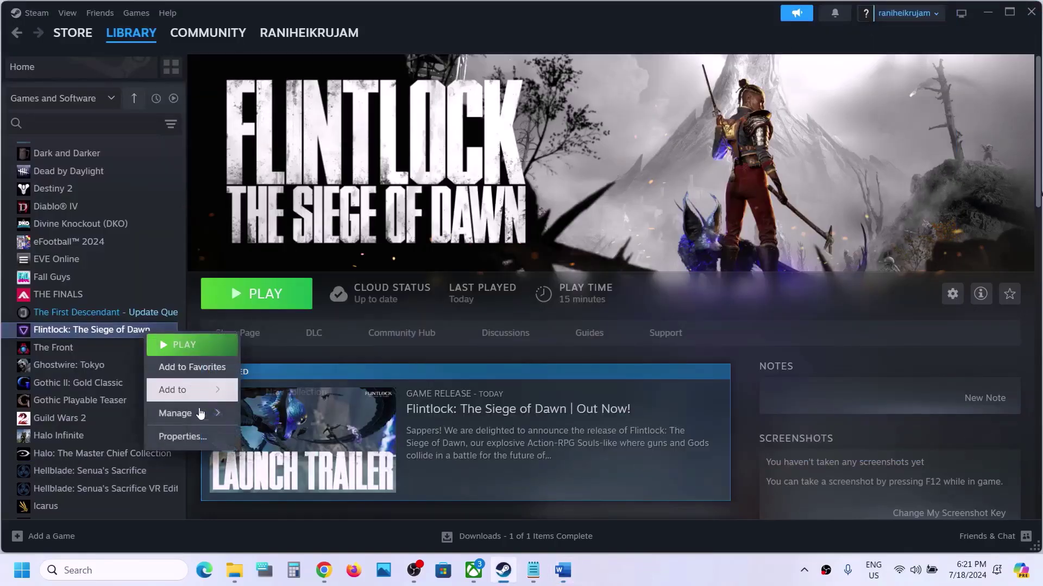
{"action": "left_click", "coordinate": [183, 436]}
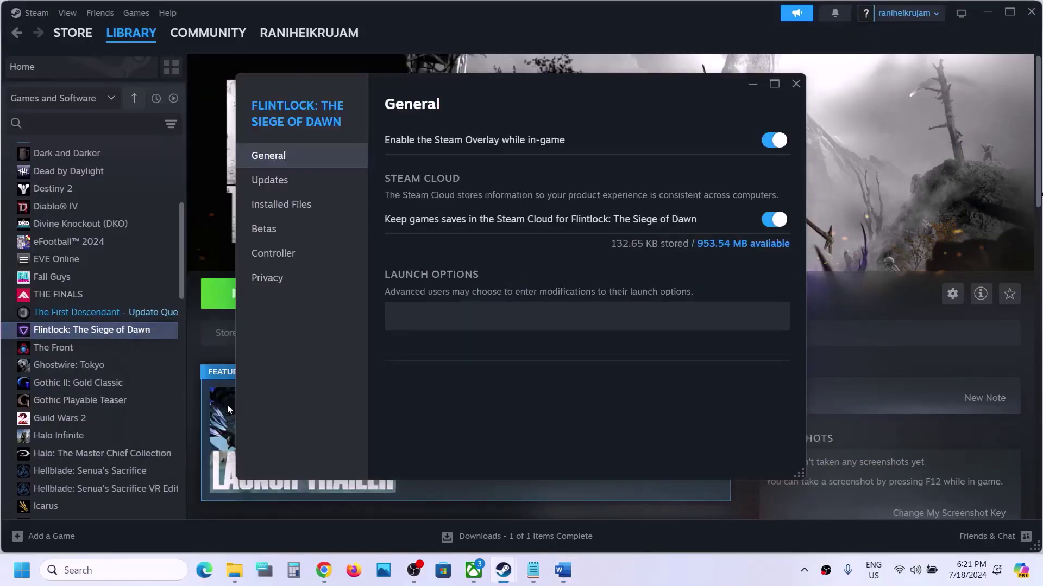
{"action": "left_click", "coordinate": [303, 211]}
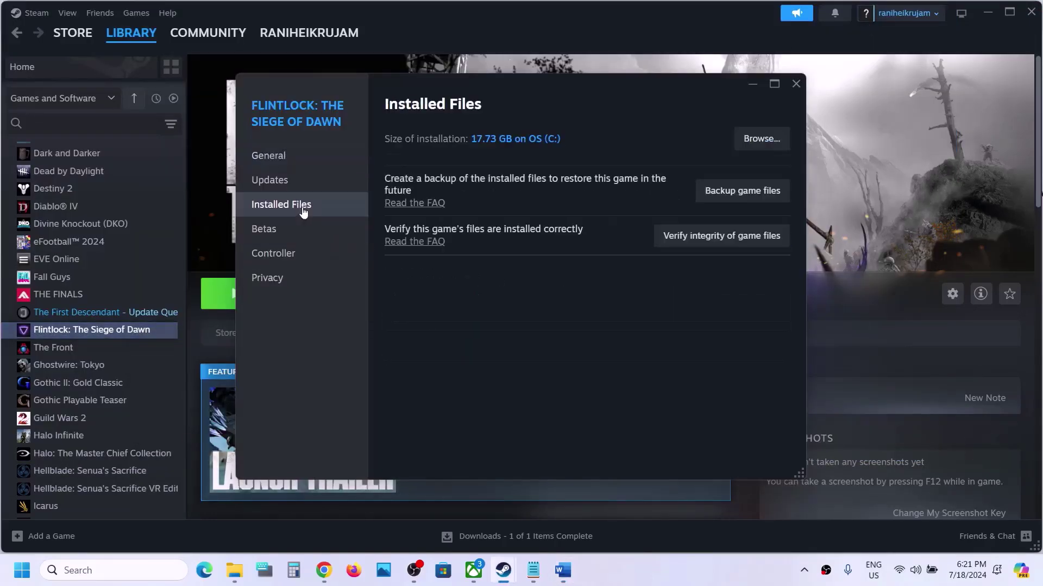
{"action": "left_click", "coordinate": [721, 239]}
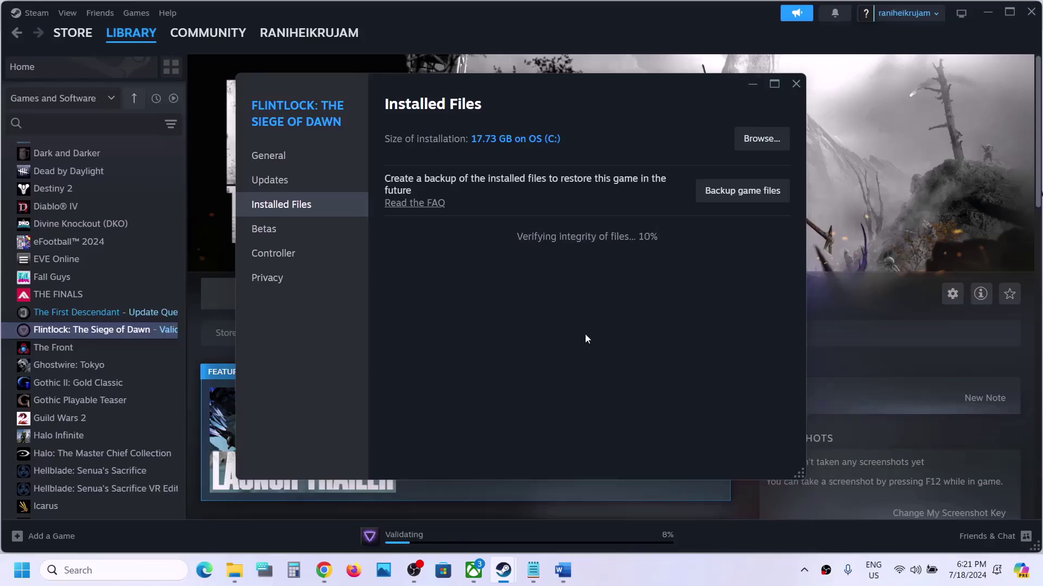
Switch to the Word notes, maximize them and read Step 9 on unplugging external devices, closing third-party services and disabling overlays
{"action": "left_click", "coordinate": [563, 570]}
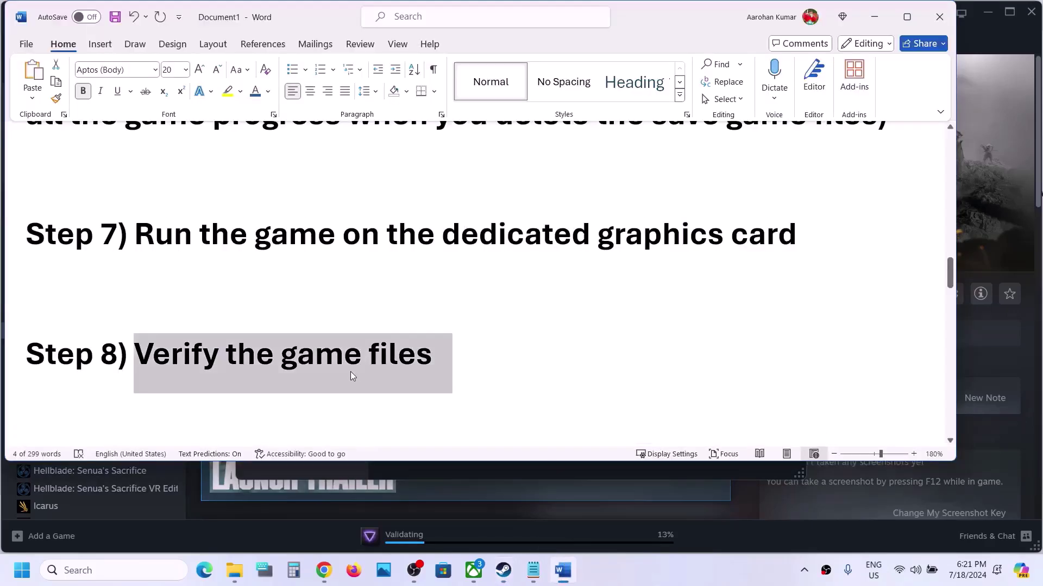
{"action": "scroll", "coordinate": [352, 376], "scroll_direction": "down", "scroll_amount": 5}
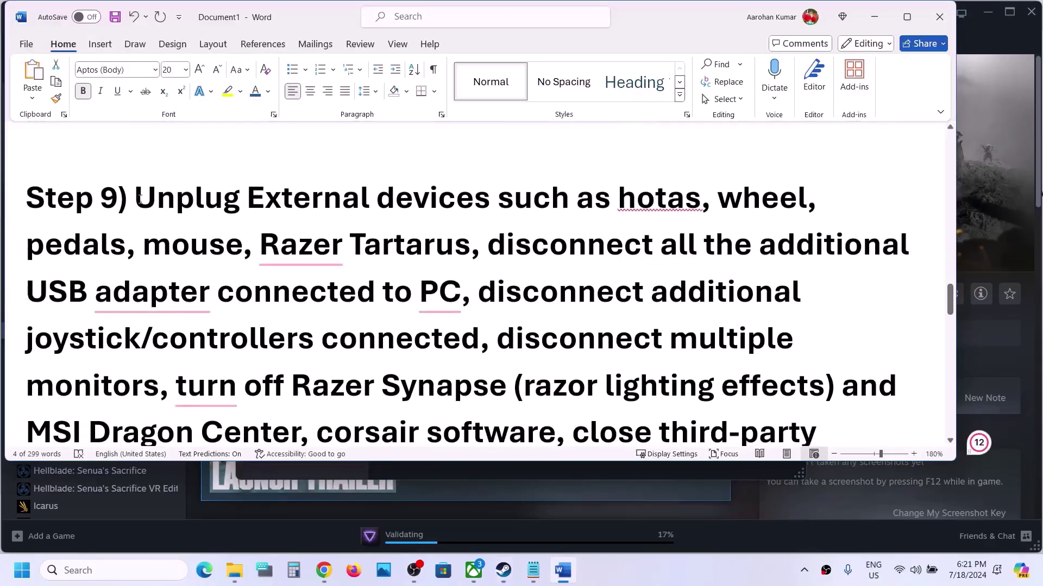
{"action": "left_click_drag", "start_coordinate": [137, 200], "coordinate": [461, 293]}
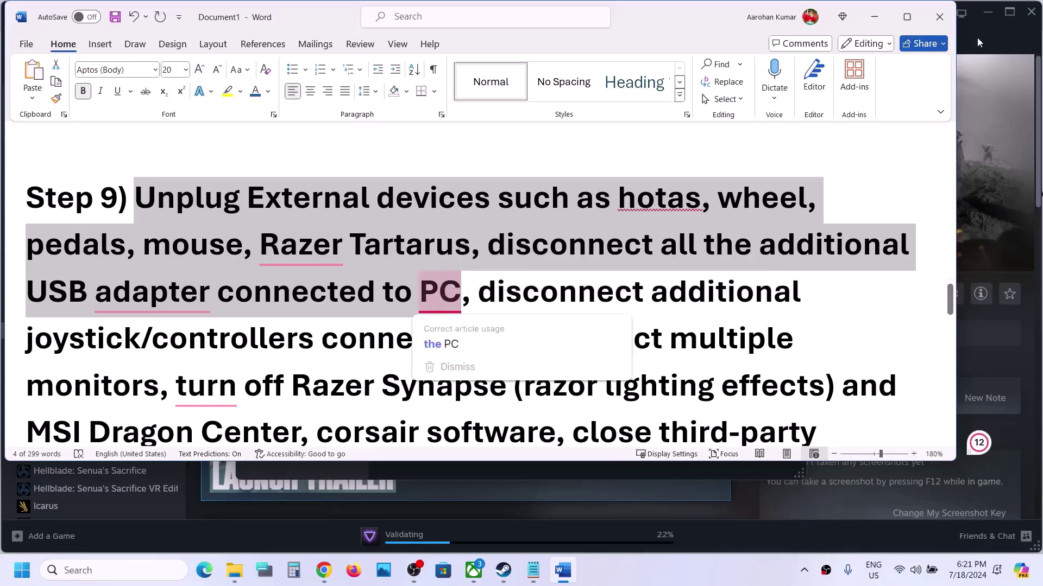
{"action": "left_click", "coordinate": [907, 17]}
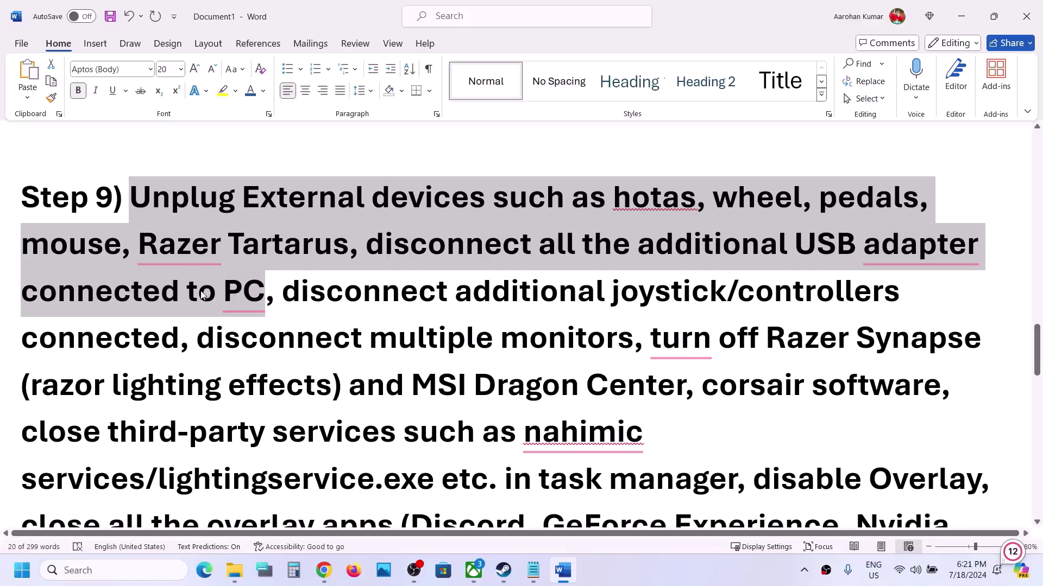
{"action": "left_click_drag", "start_coordinate": [283, 294], "coordinate": [600, 331]}
{"action": "mouse_move", "coordinate": [673, 340]}
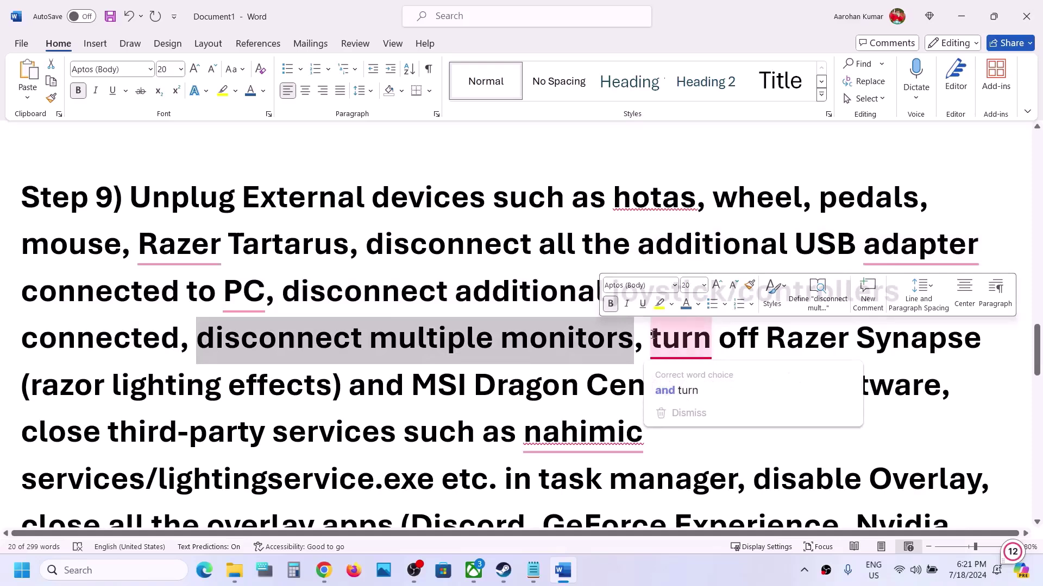
{"action": "left_click_drag", "start_coordinate": [674, 339], "coordinate": [736, 480]}
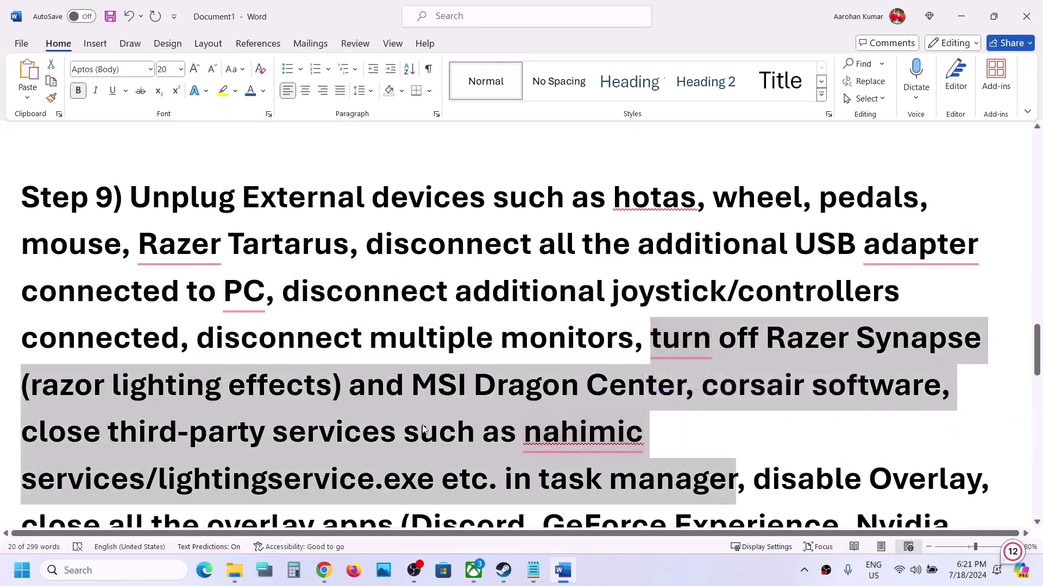
{"action": "scroll", "coordinate": [522, 326], "scroll_direction": "down", "scroll_amount": 3}
{"action": "scroll", "coordinate": [523, 324], "scroll_direction": "down", "scroll_amount": 1}
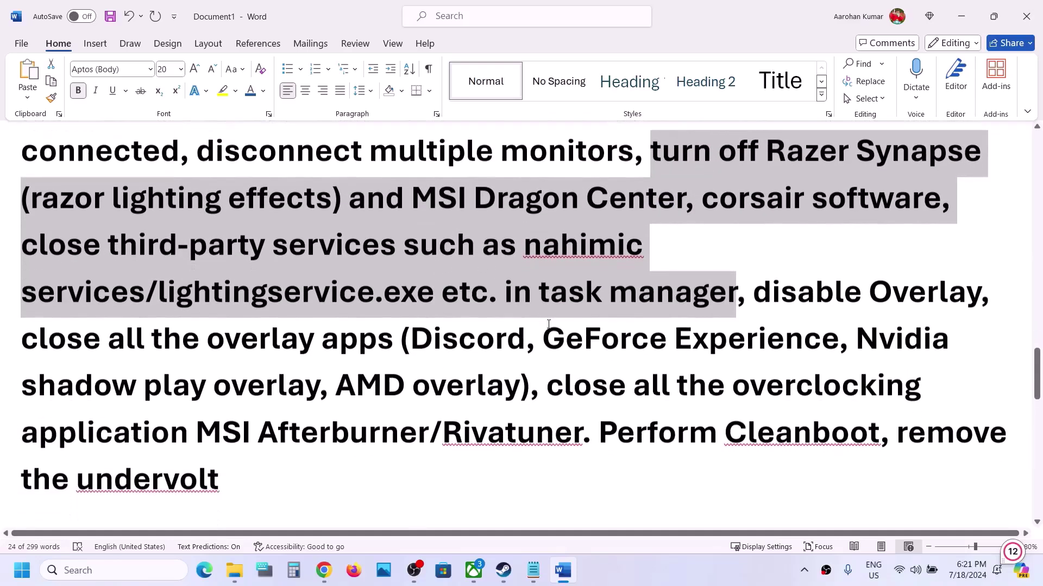
{"action": "left_click_drag", "start_coordinate": [809, 289], "coordinate": [904, 289]}
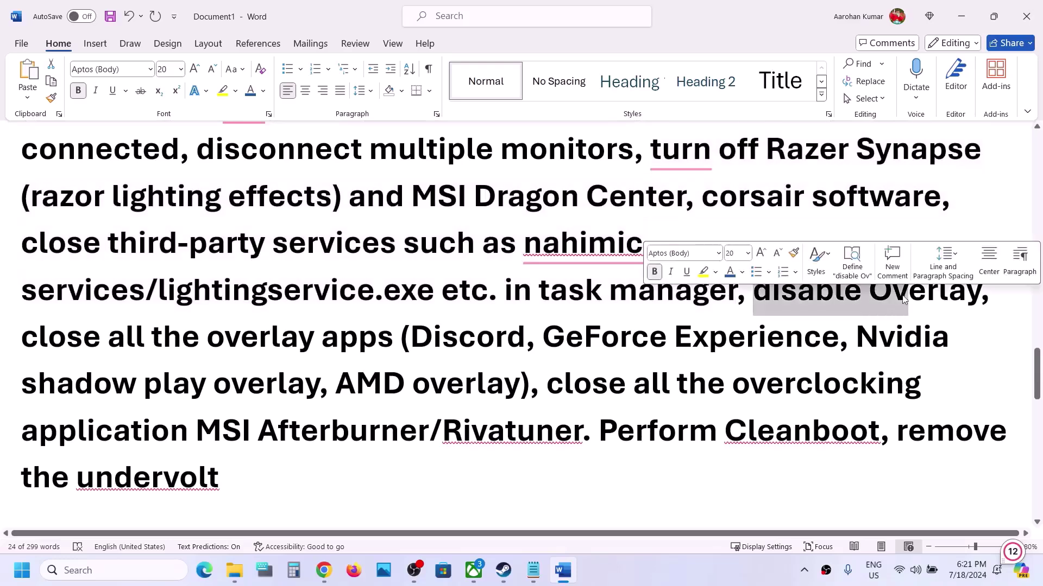
Switch to Steam, turn off the in-game Steam Overlay for Flintlock: The Siege of Dawn and close its properties
{"action": "left_click", "coordinate": [505, 568]}
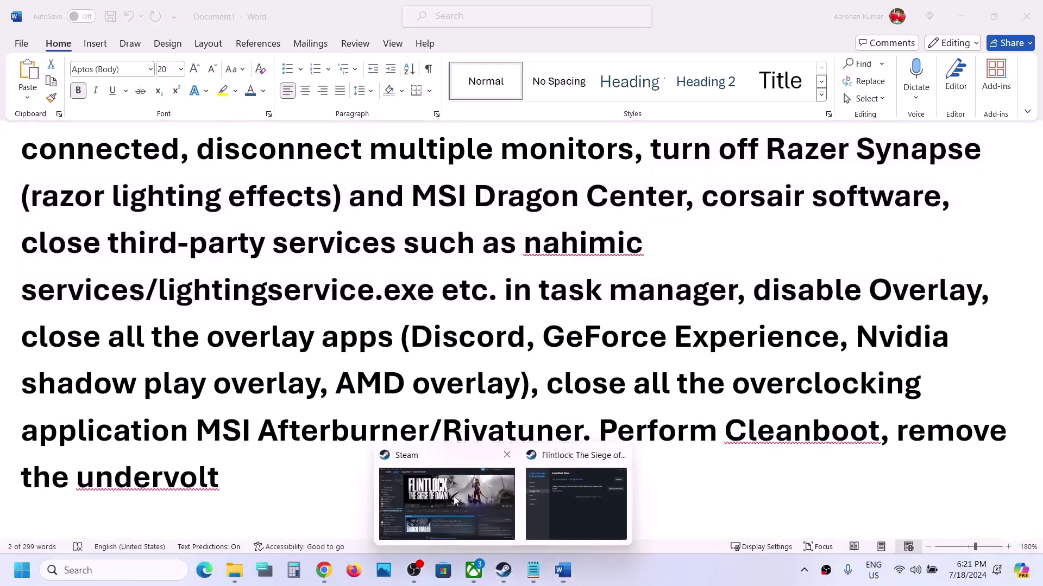
{"action": "left_click", "coordinate": [456, 499]}
{"action": "right_click", "coordinate": [116, 338]}
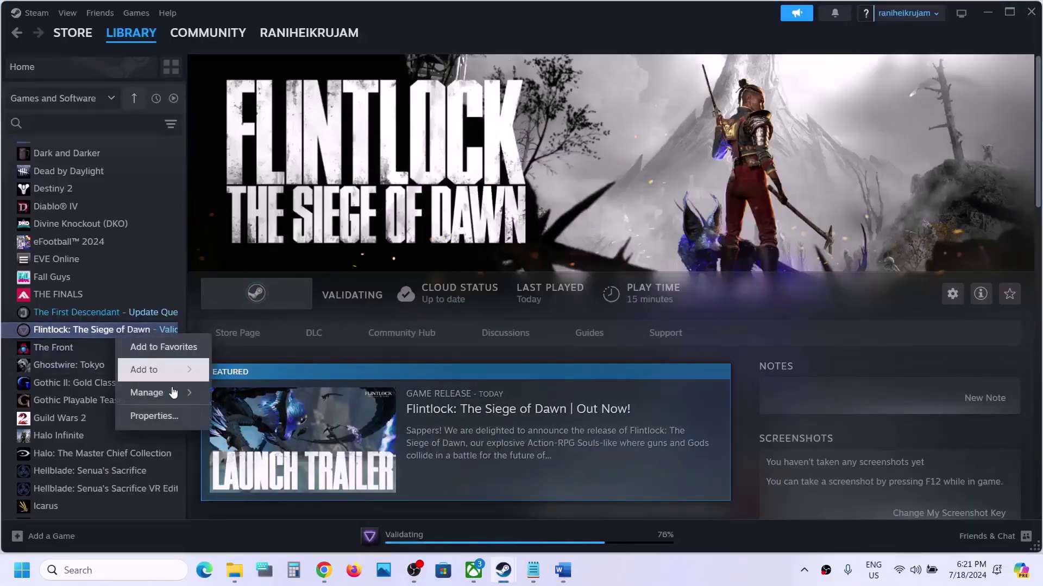
{"action": "left_click", "coordinate": [147, 415]}
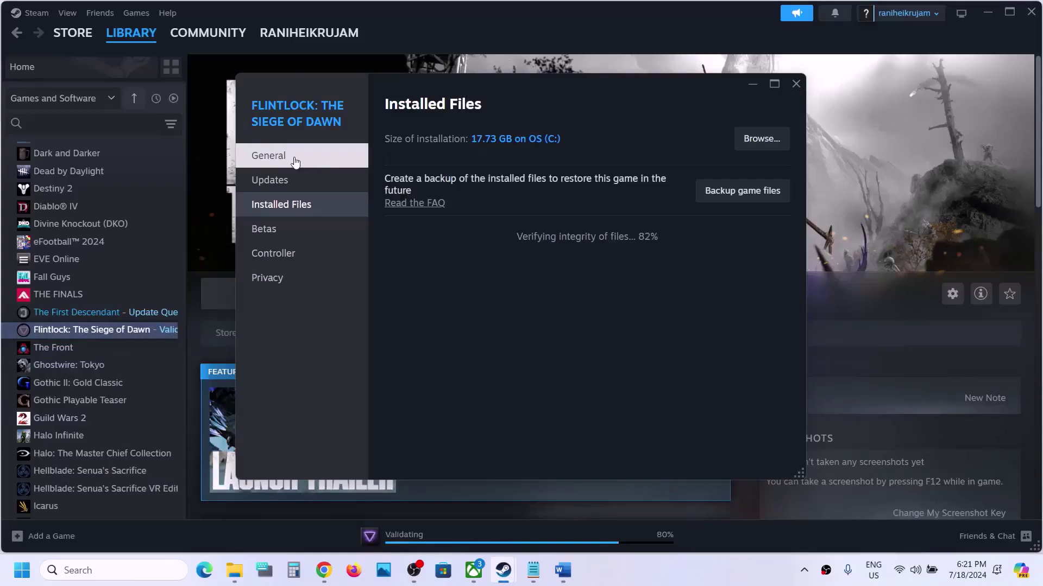
{"action": "left_click", "coordinate": [323, 156]}
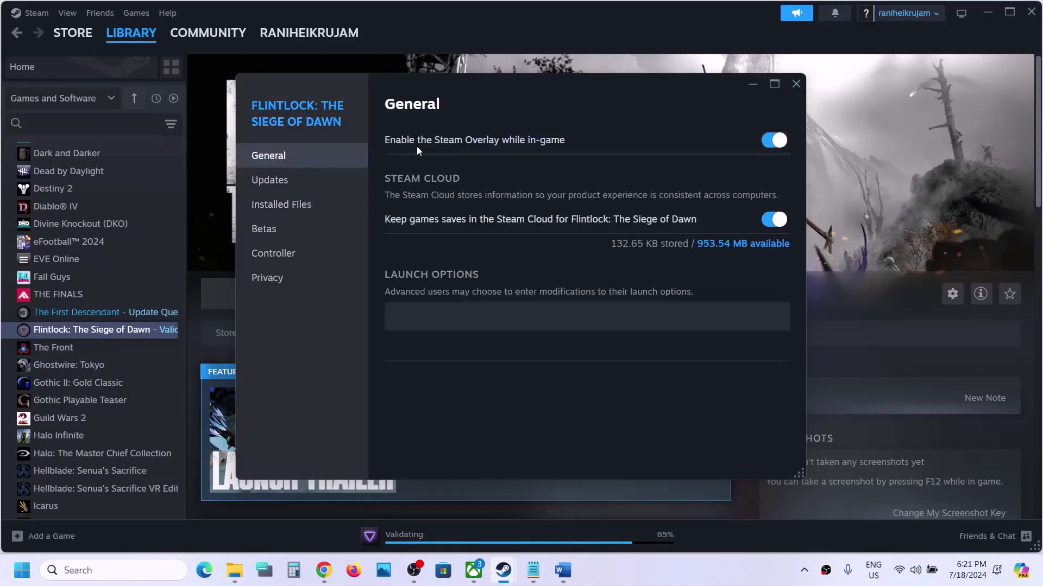
{"action": "left_click", "coordinate": [765, 141]}
{"action": "left_click", "coordinate": [796, 84]}
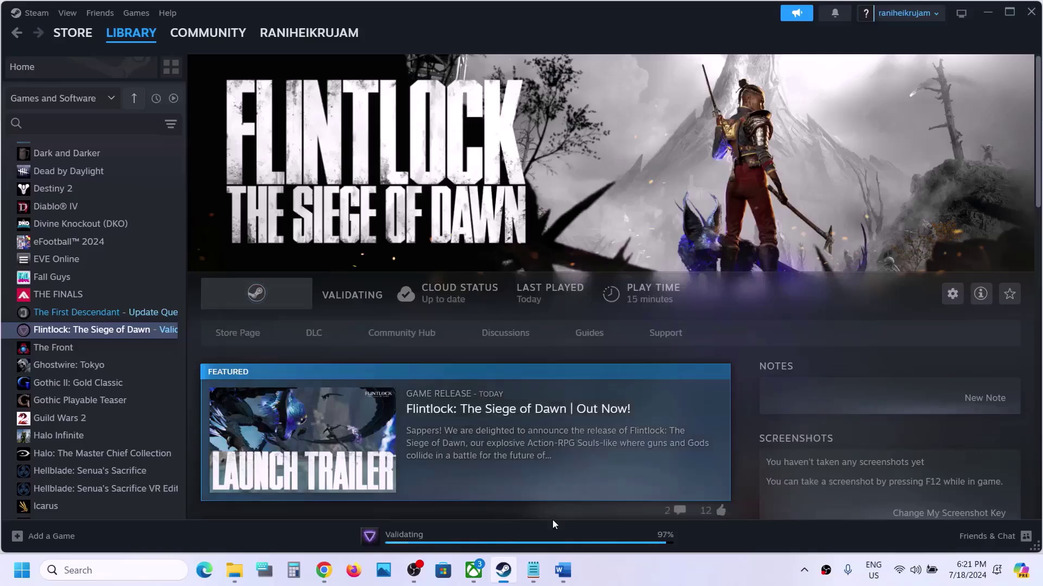
Return to the Word notes and read Step 9's advice on closing overlay and overclocking apps and performing a clean boot
{"action": "left_click", "coordinate": [562, 570]}
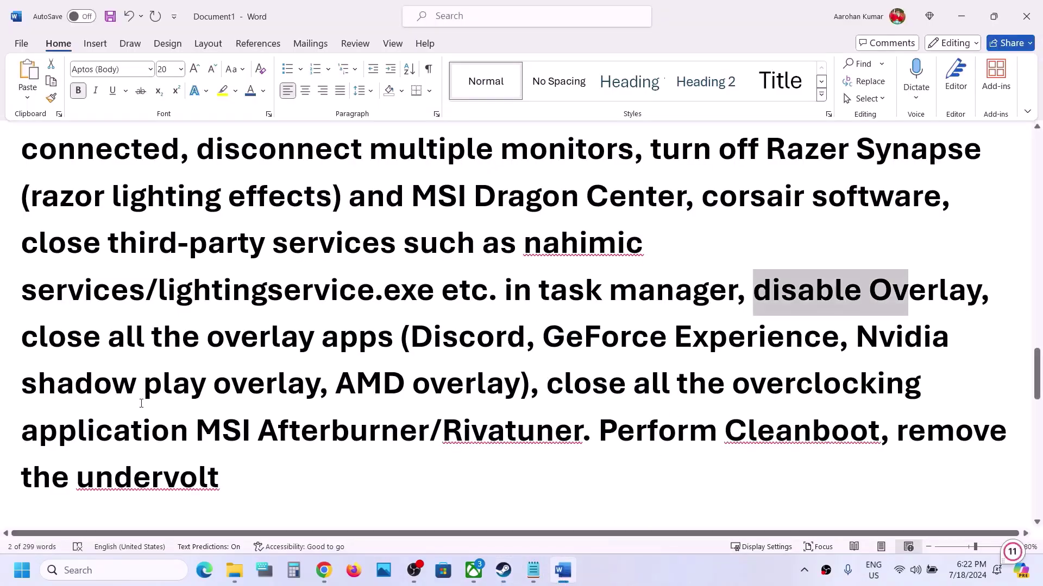
{"action": "left_click_drag", "start_coordinate": [48, 345], "coordinate": [839, 337]}
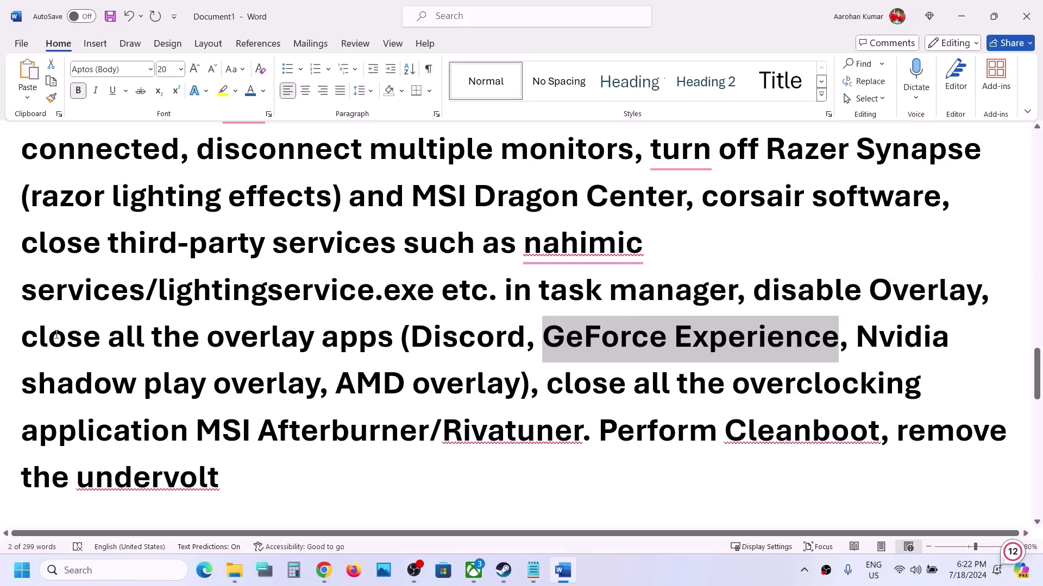
{"action": "left_click_drag", "start_coordinate": [56, 335], "coordinate": [501, 394]}
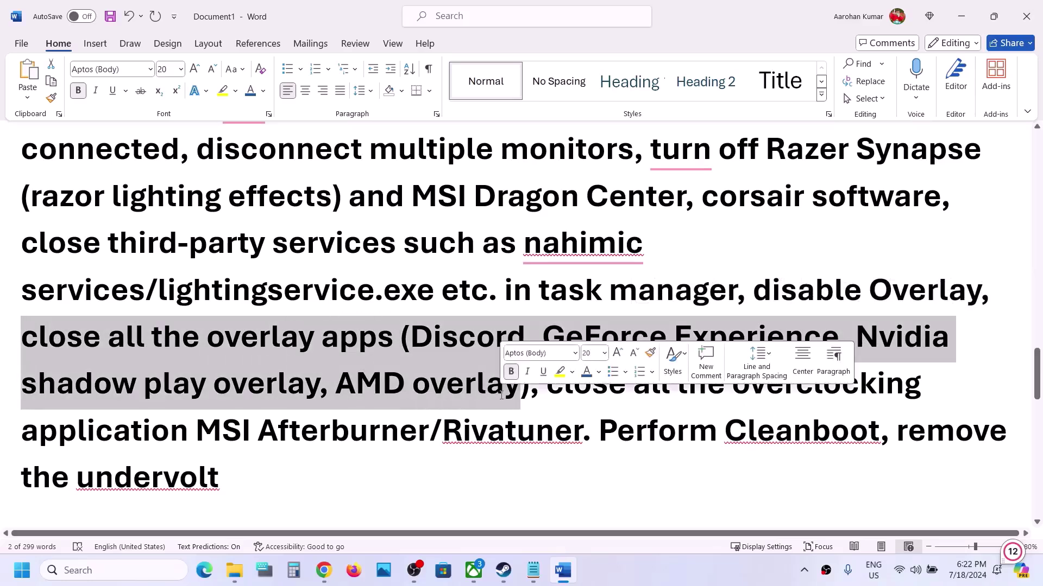
{"action": "left_click", "coordinate": [550, 394]}
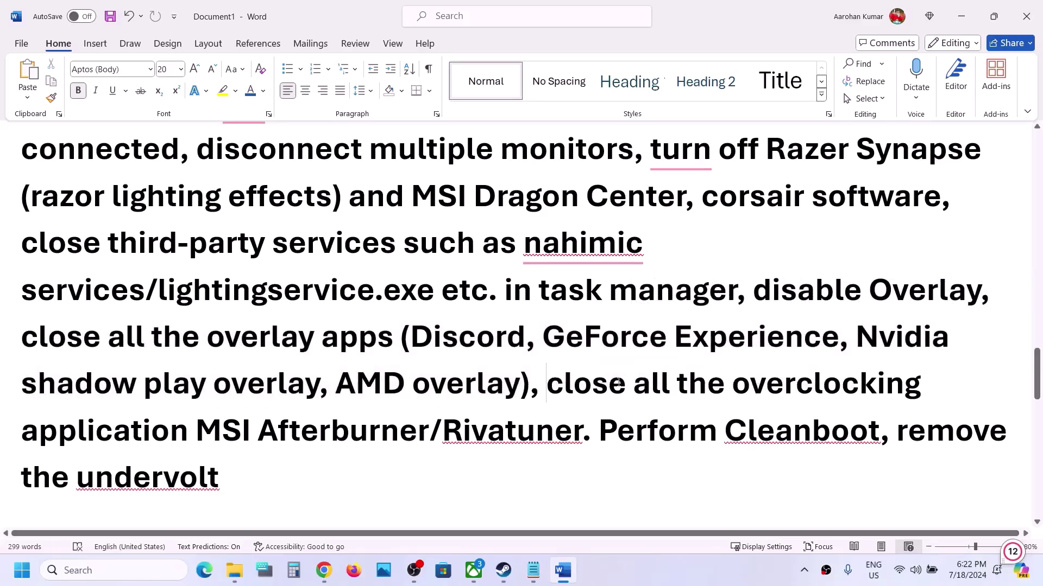
{"action": "left_click_drag", "start_coordinate": [618, 383], "coordinate": [513, 435]}
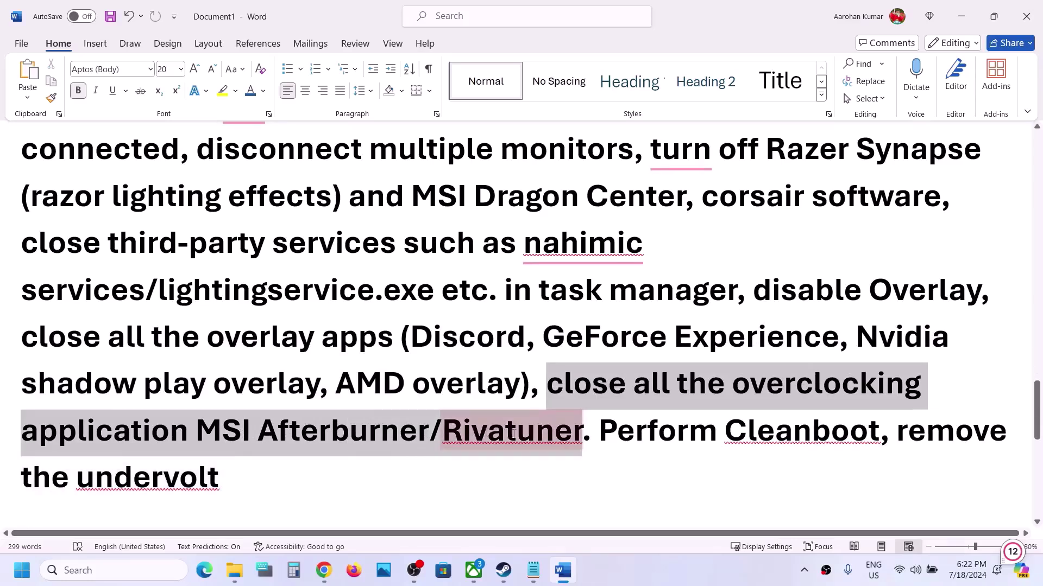
{"action": "left_click", "coordinate": [513, 435]}
{"action": "left_click_drag", "start_coordinate": [732, 383], "coordinate": [903, 384]}
{"action": "double_click", "coordinate": [581, 387]}
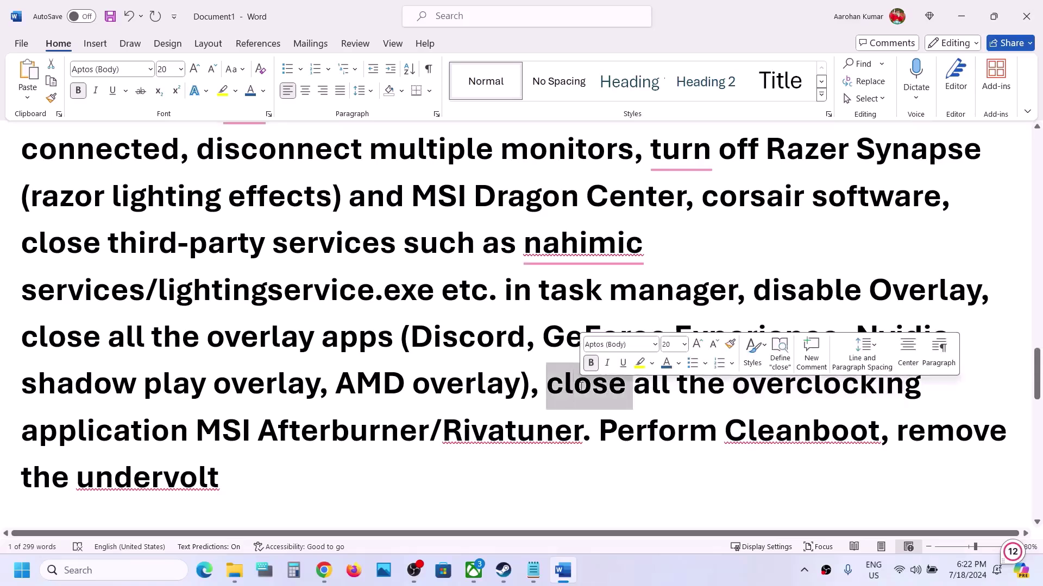
{"action": "double_click", "coordinate": [644, 452]}
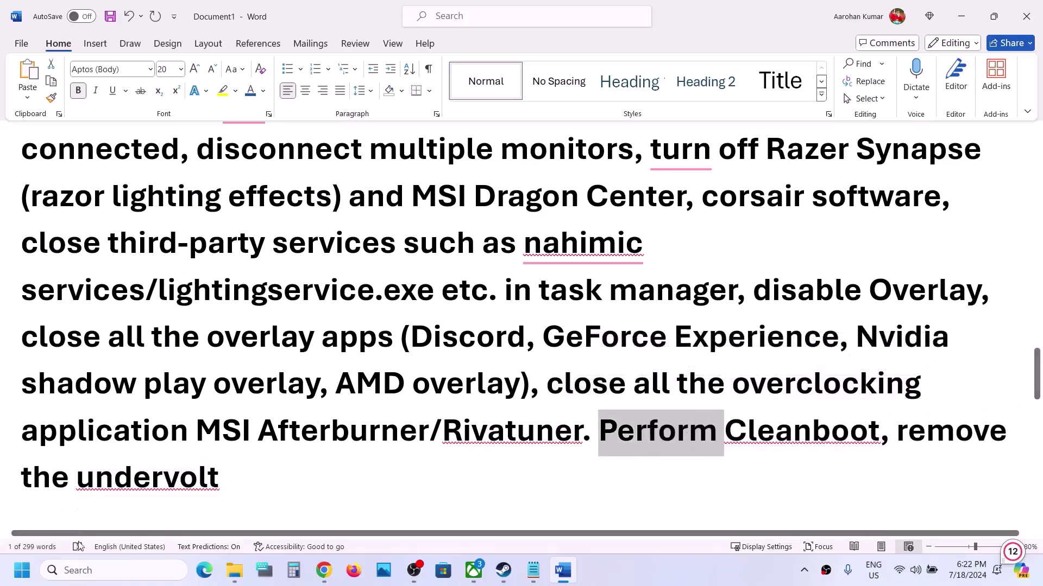
Open System Configuration through a Windows search, hide all Microsoft services in the services list and confirm
{"action": "left_click", "coordinate": [92, 570]}
{"action": "type", "text": "system"}
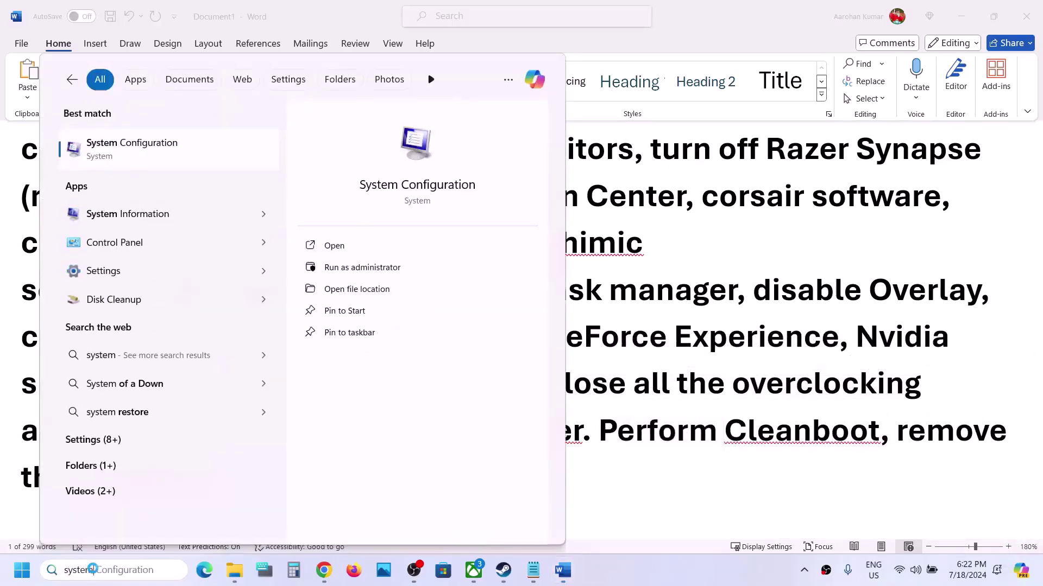
{"action": "type", "text": " co"}
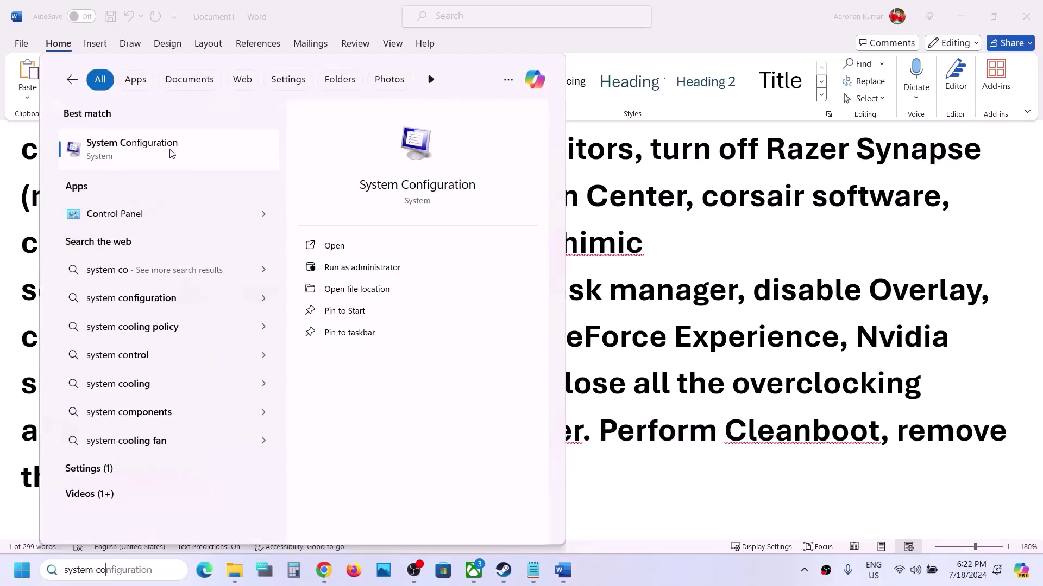
{"action": "left_click", "coordinate": [170, 154]}
{"action": "left_click", "coordinate": [414, 181]}
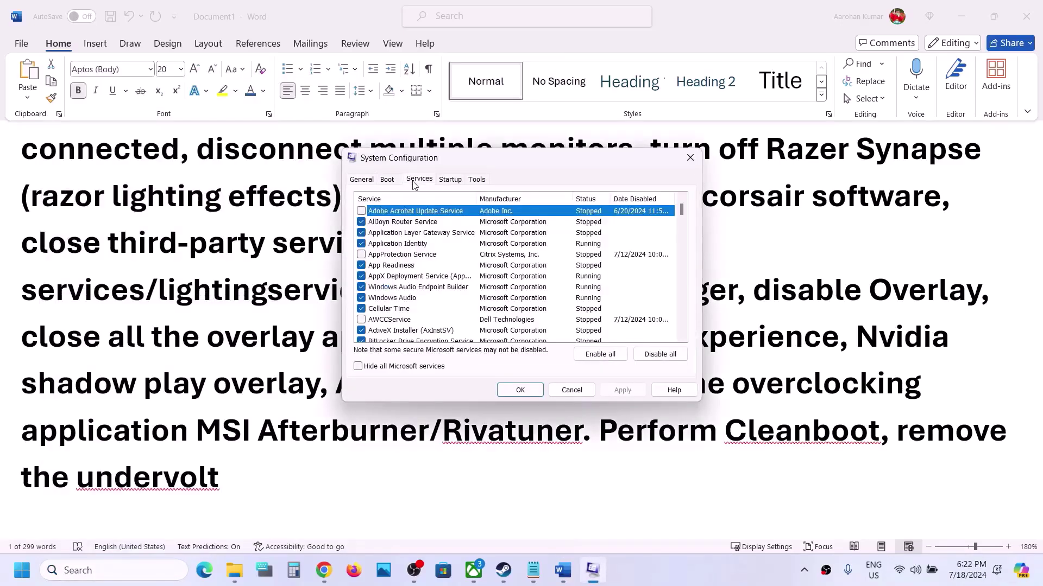
{"action": "left_click", "coordinate": [380, 367]}
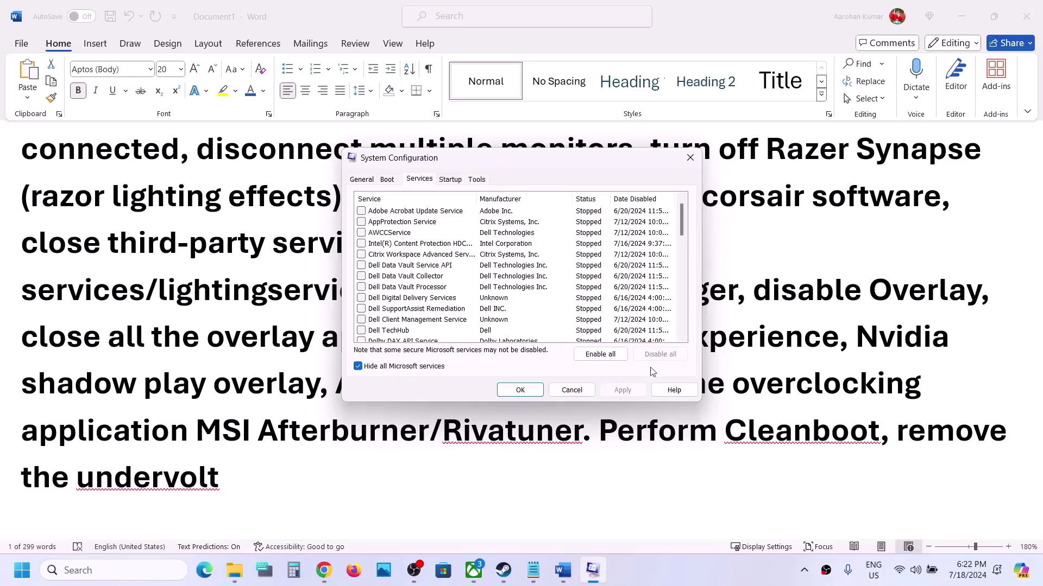
{"action": "left_click", "coordinate": [520, 390]}
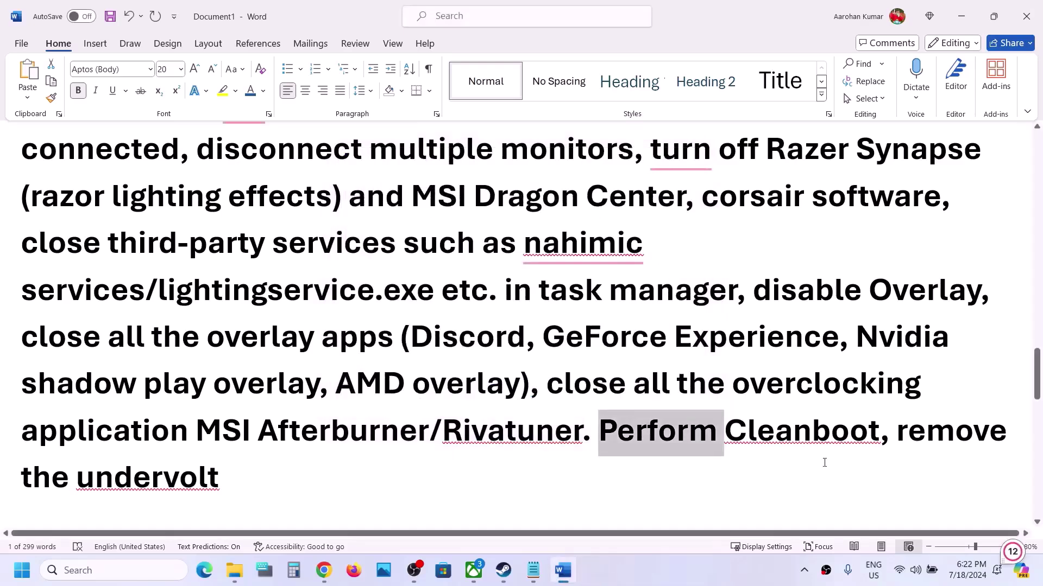
Read the notes on removing the undervolt and Step 10, and check for Windows updates in Settings
{"action": "left_click_drag", "start_coordinate": [899, 432], "coordinate": [227, 479]}
{"action": "left_click", "coordinate": [228, 479]}
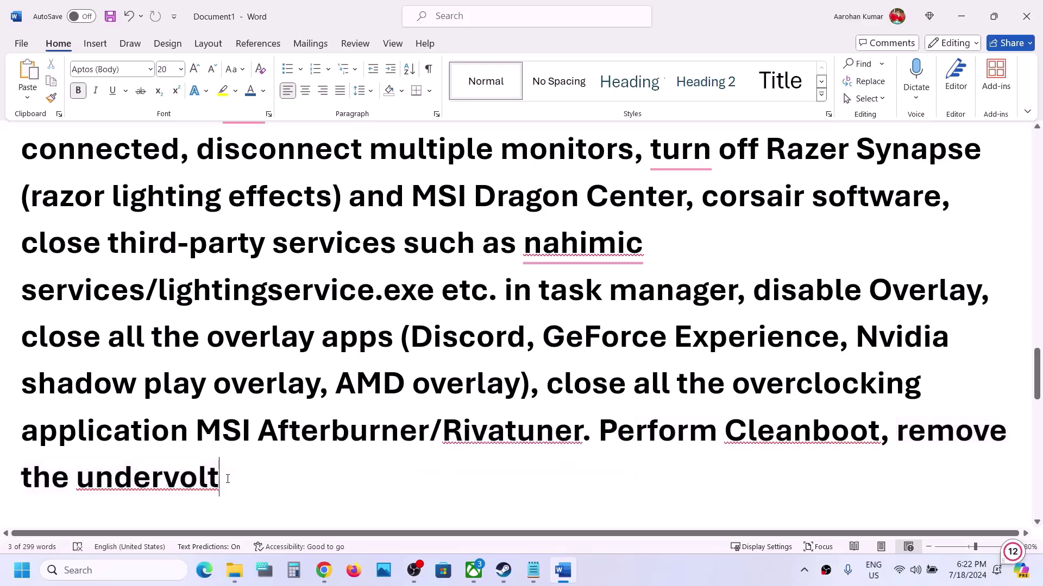
{"action": "scroll", "coordinate": [228, 479], "scroll_direction": "down", "scroll_amount": 3}
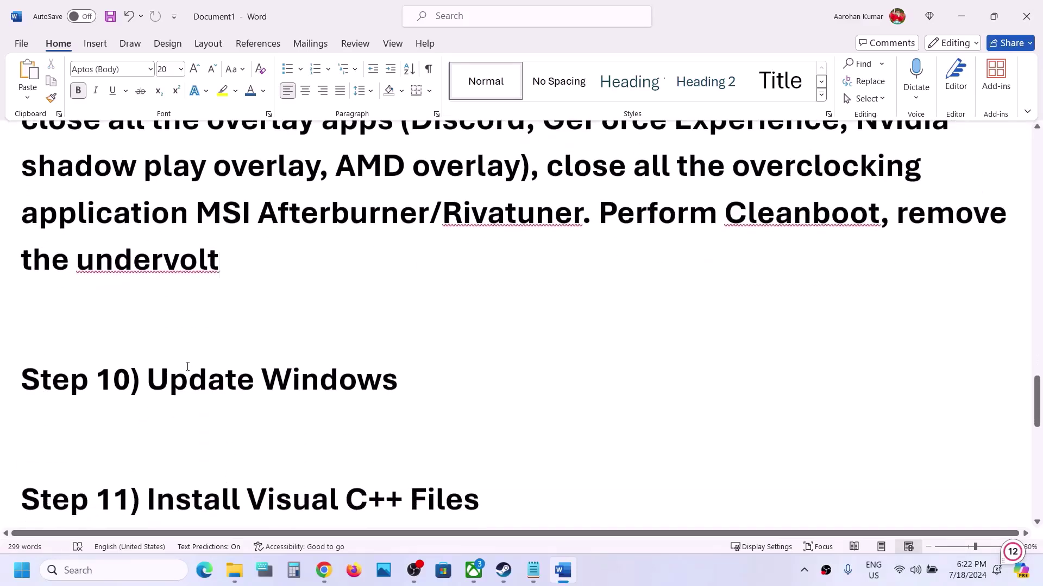
{"action": "left_click", "coordinate": [449, 374], "text": "shift"}
{"action": "key", "text": "super+i"}
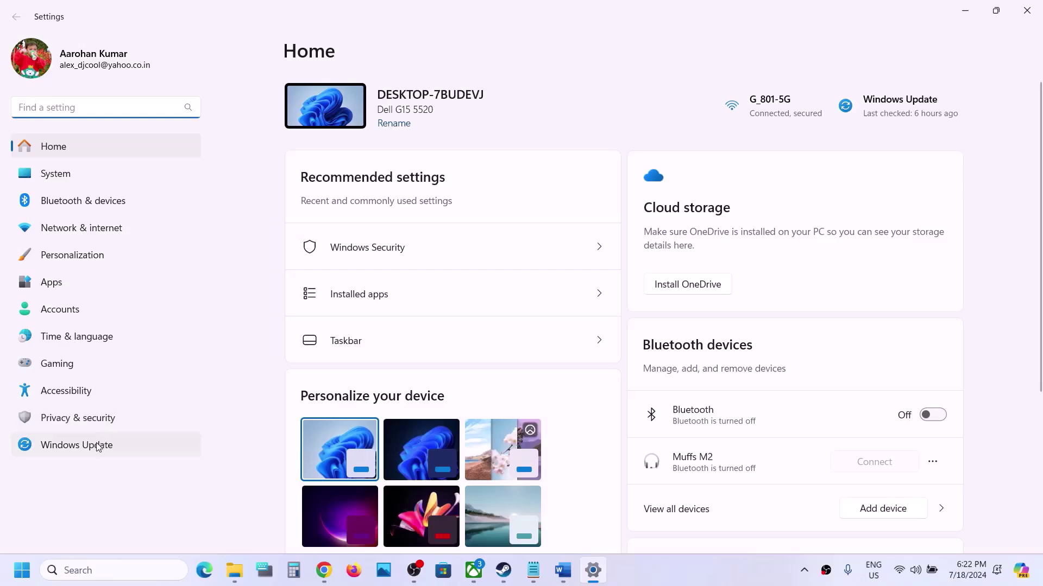
{"action": "left_click", "coordinate": [98, 447]}
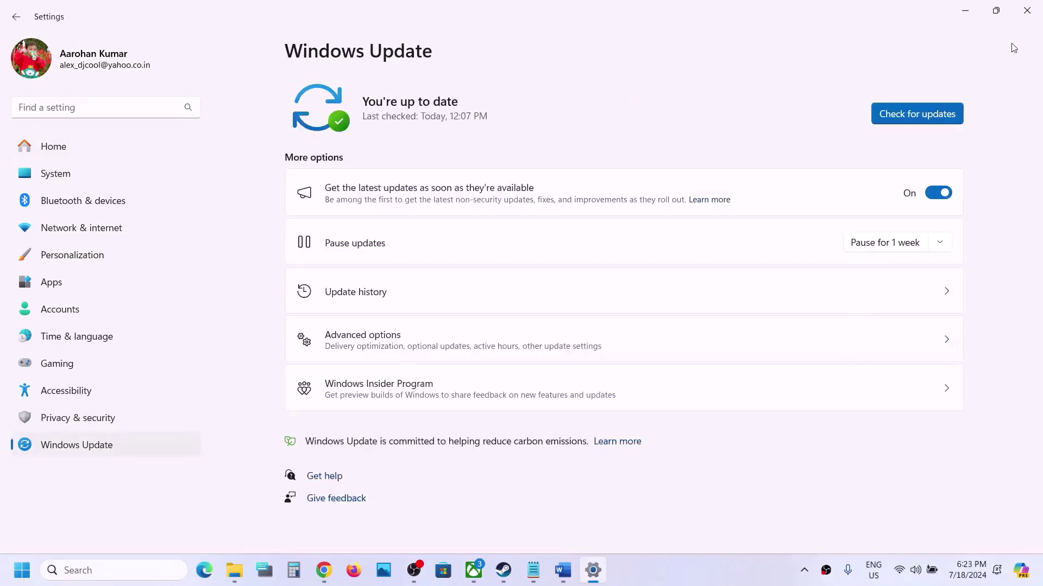
{"action": "left_click", "coordinate": [919, 117]}
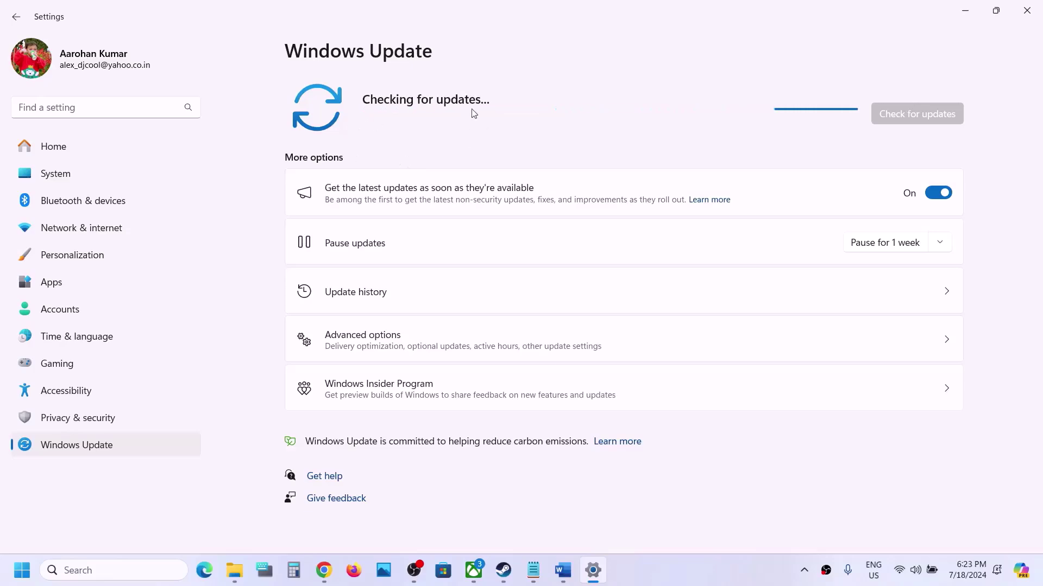
Bring up the computer's power options to view the restart choice, and dismiss them
{"action": "left_click", "coordinate": [22, 570]}
{"action": "left_click", "coordinate": [395, 523]}
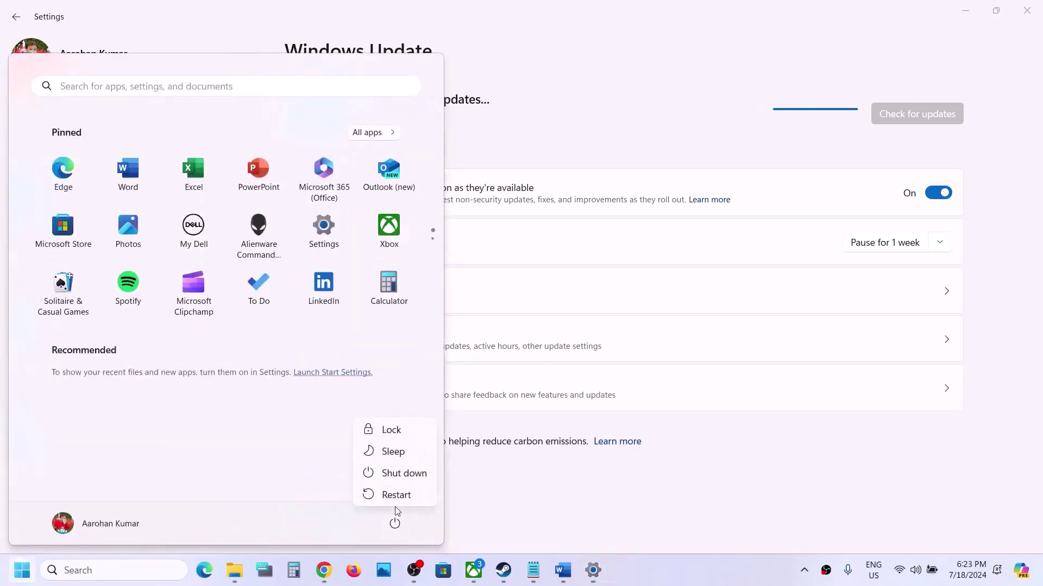
{"action": "left_click", "coordinate": [523, 506]}
{"action": "left_click", "coordinate": [503, 570]}
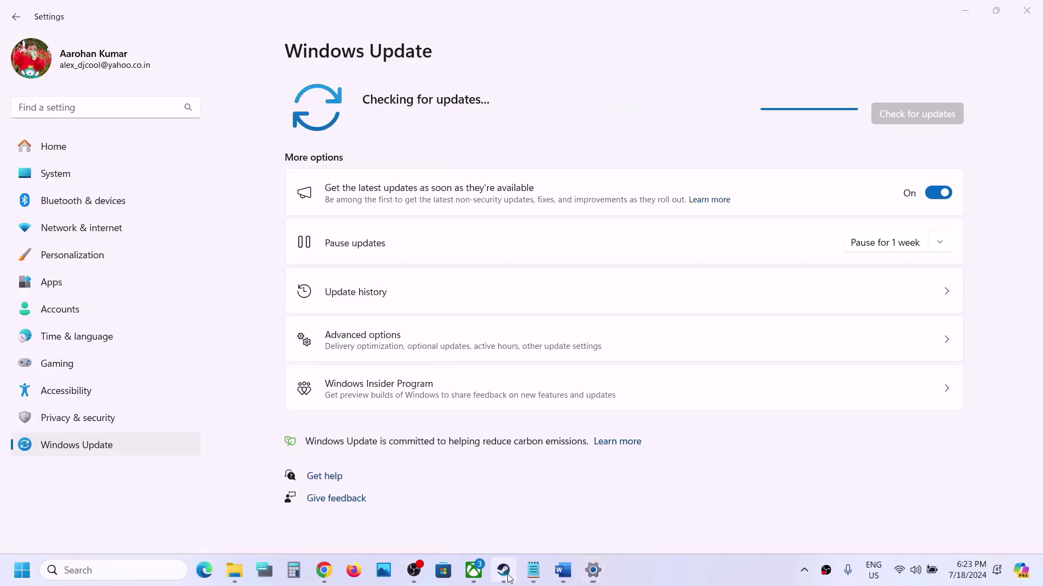
Copy the Visual C++ download link under Step 11 of the Word notes and open it in Chrome
{"action": "left_click", "coordinate": [561, 577]}
{"action": "scroll", "coordinate": [326, 358], "scroll_direction": "down", "scroll_amount": 4}
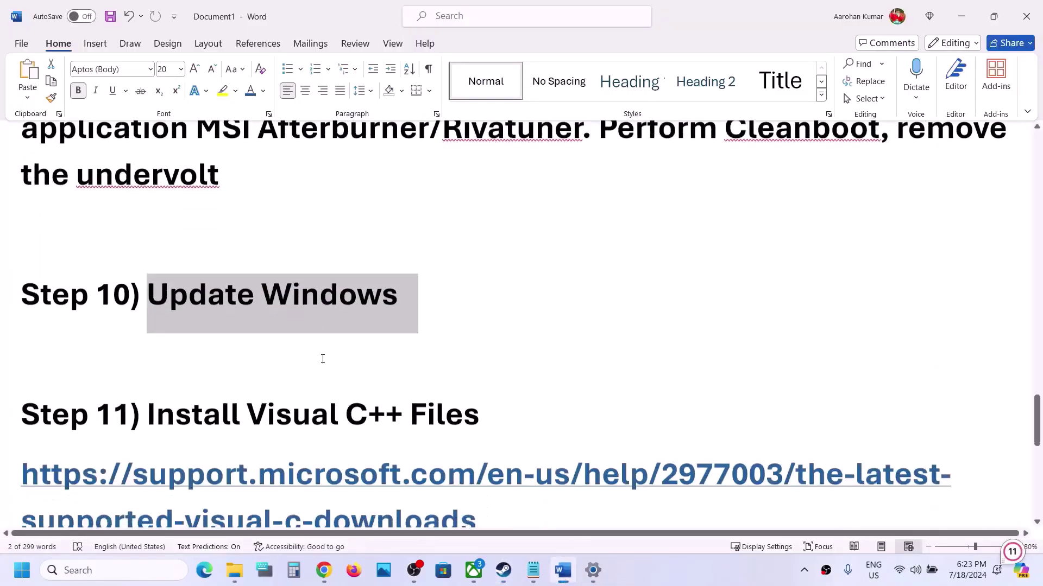
{"action": "left_click_drag", "start_coordinate": [503, 419], "coordinate": [7, 385]}
{"action": "key", "text": "ctrl+c"}
{"action": "right_click", "coordinate": [324, 570]}
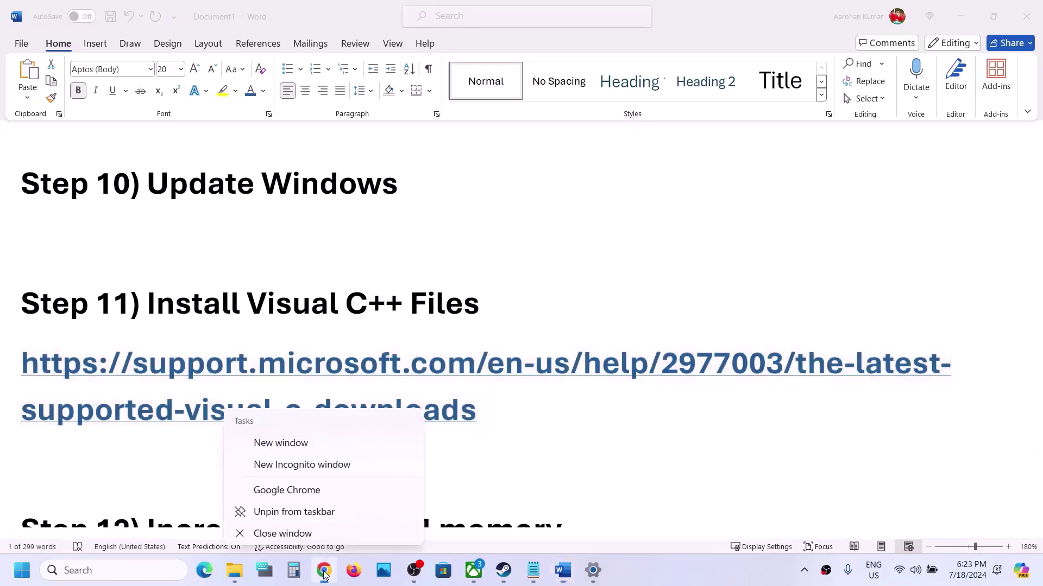
{"action": "left_click", "coordinate": [289, 490]}
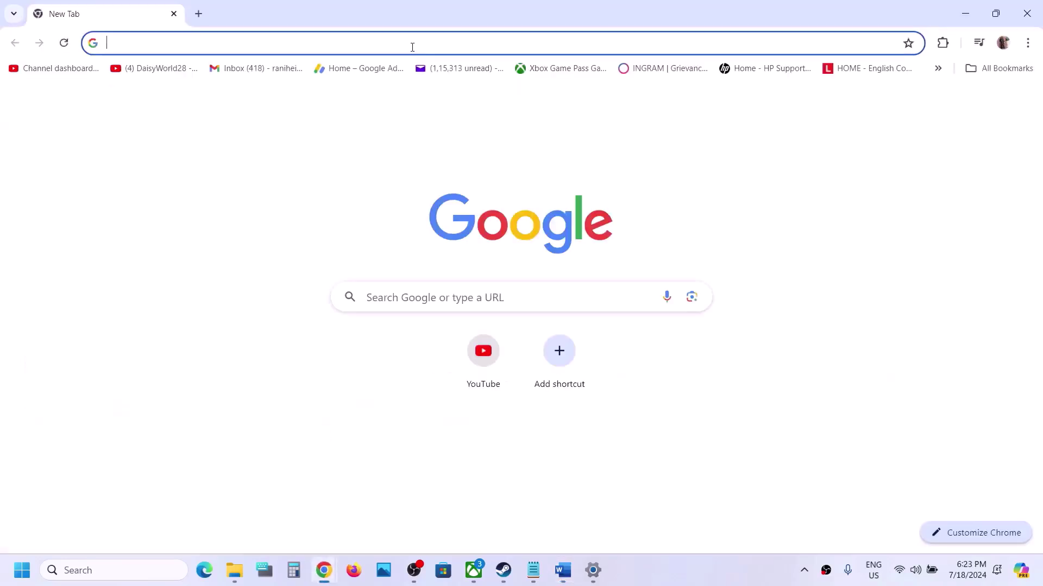
{"action": "key", "text": "ctrl+v"}
{"action": "key", "text": "Return"}
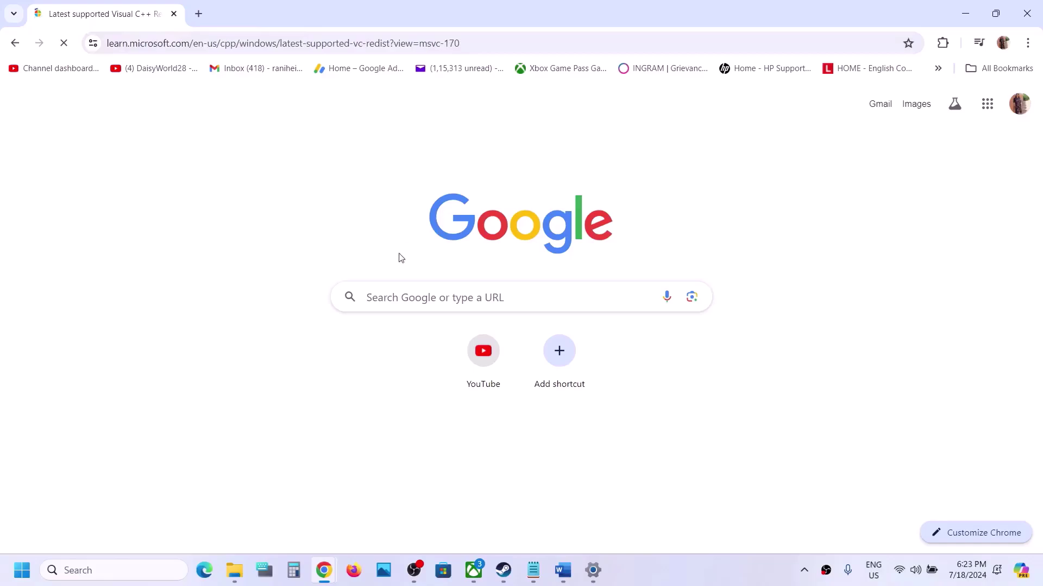
Download the X86 package of the Visual Studio 2015-2022 redistributable from the Microsoft page, run it and start its repair
{"action": "scroll", "coordinate": [438, 348], "scroll_direction": "down", "scroll_amount": 8}
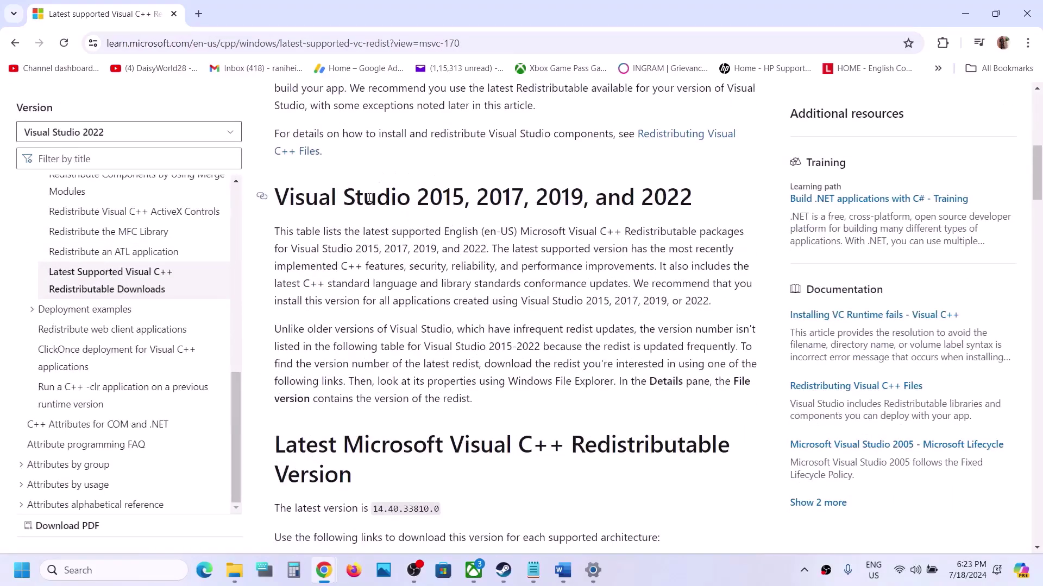
{"action": "left_click_drag", "start_coordinate": [369, 198], "coordinate": [694, 201]}
{"action": "scroll", "coordinate": [289, 212], "scroll_direction": "down", "scroll_amount": 8}
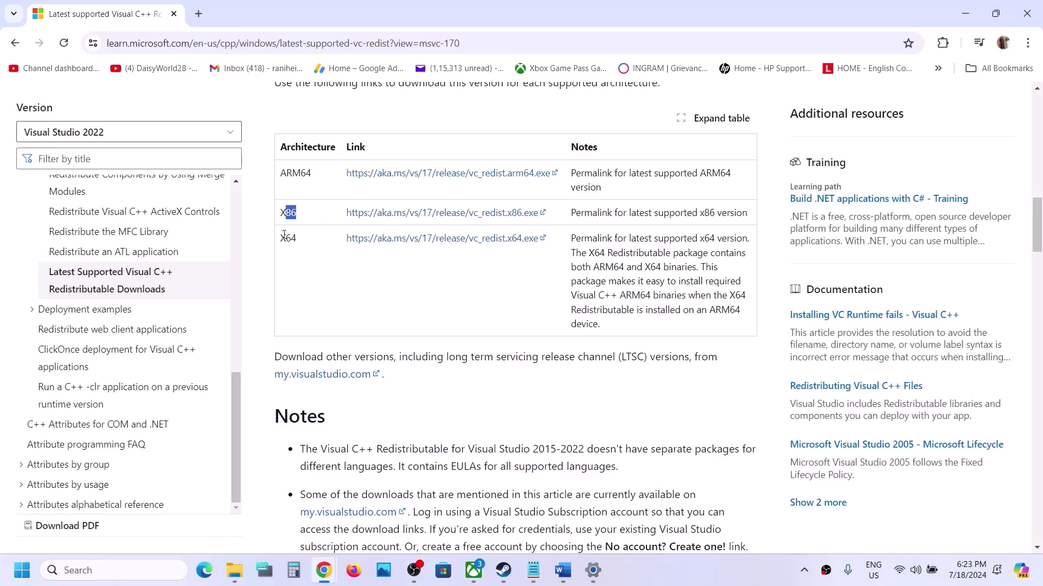
{"action": "left_click_drag", "start_coordinate": [283, 235], "coordinate": [318, 238]}
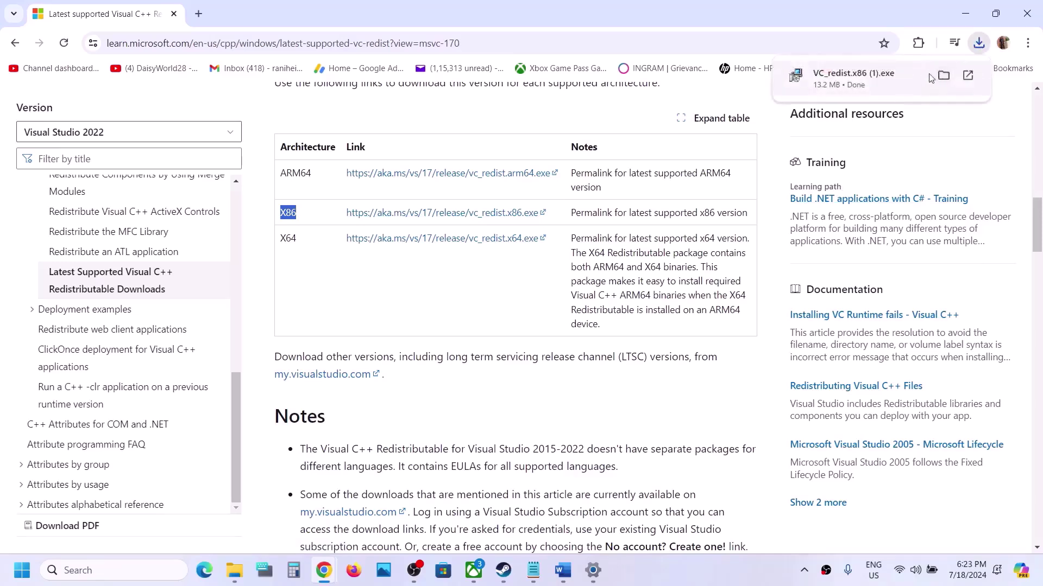
{"action": "left_click", "coordinate": [903, 78]}
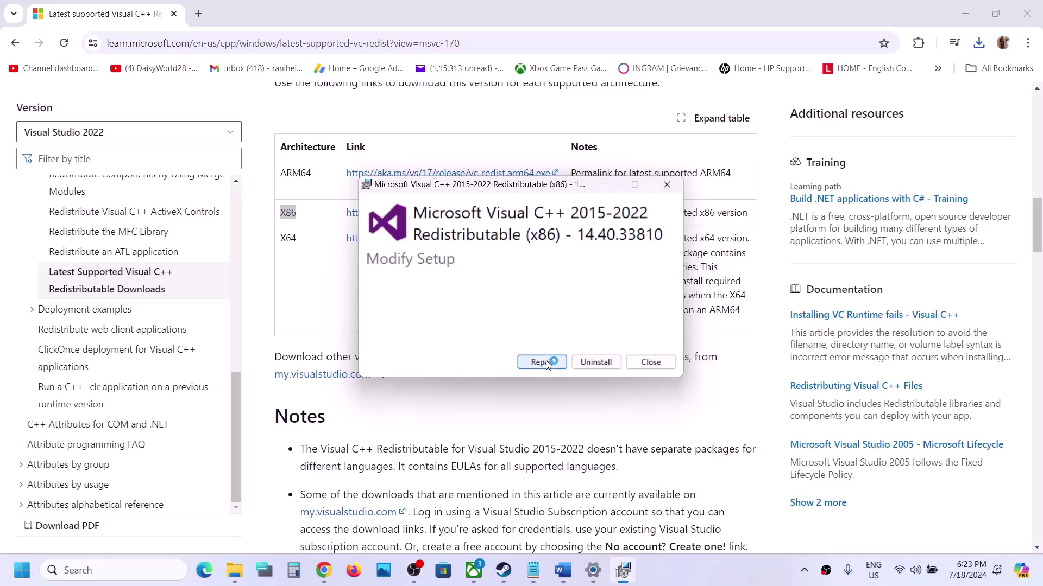
{"action": "left_click", "coordinate": [547, 363]}
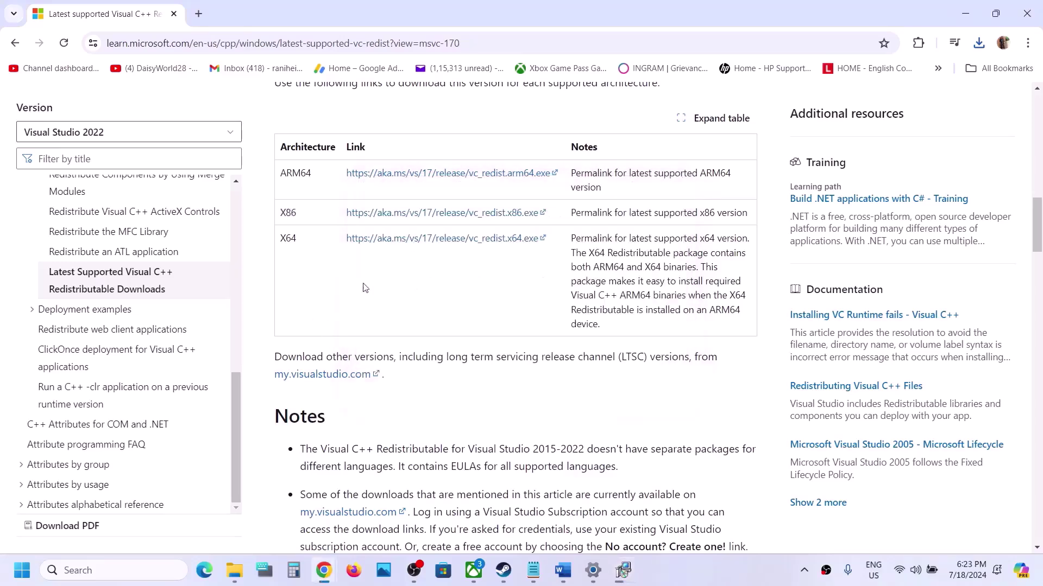
Download and run the X64 redistributable, start its repair, and move the two setup windows apart
{"action": "left_click", "coordinate": [378, 240]}
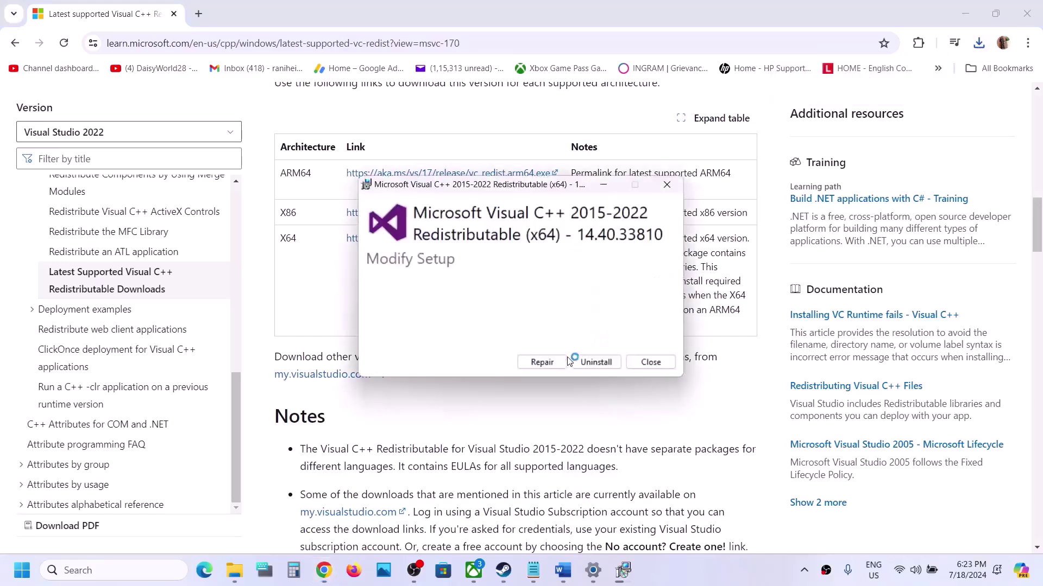
{"action": "left_click", "coordinate": [554, 364]}
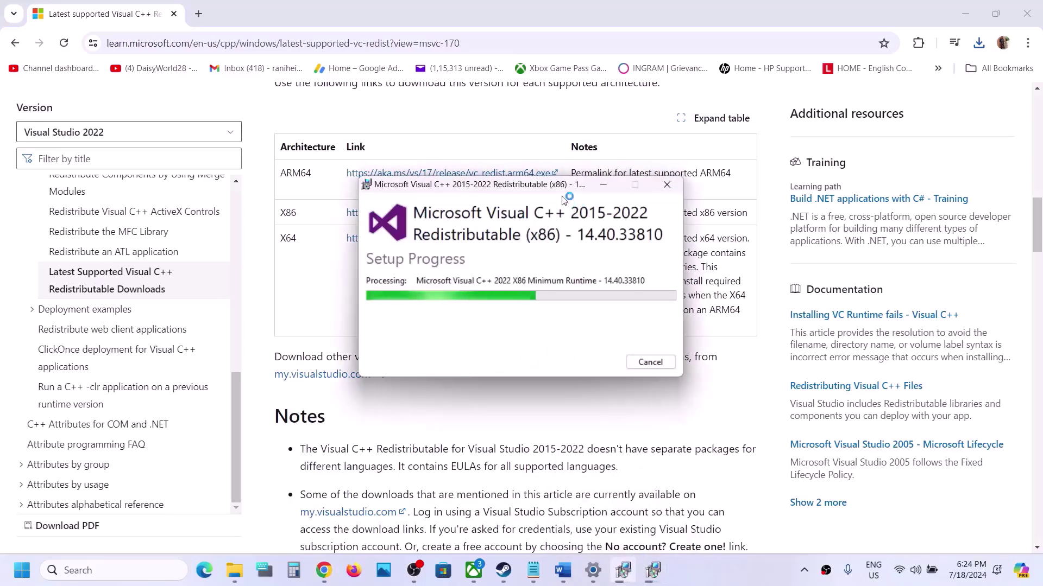
{"action": "left_click_drag", "start_coordinate": [480, 187], "coordinate": [652, 221]}
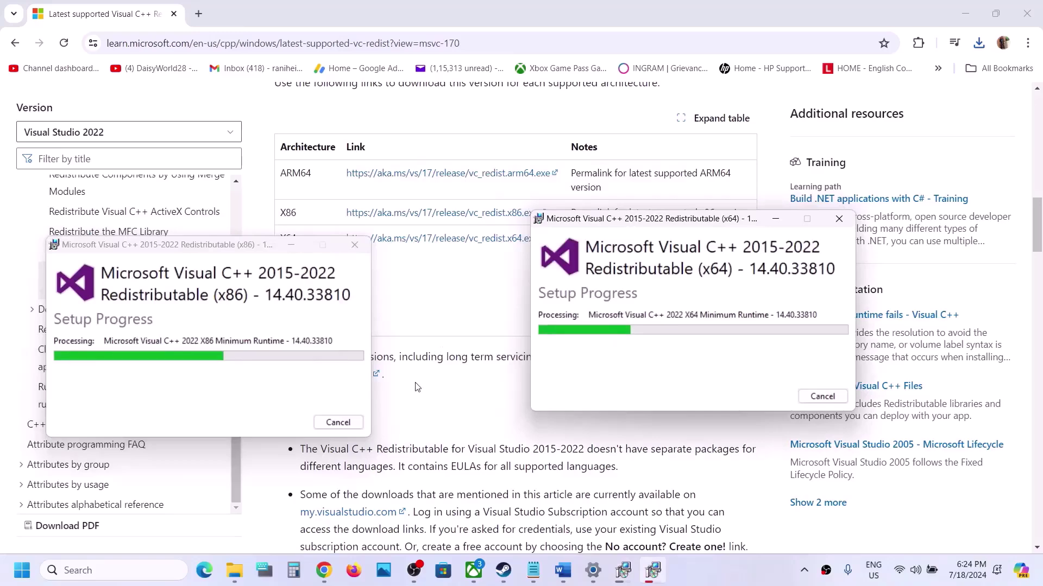
Check where the restart choice is among the computer's power options, and close them
{"action": "left_click_drag", "start_coordinate": [417, 387], "coordinate": [14, 579]}
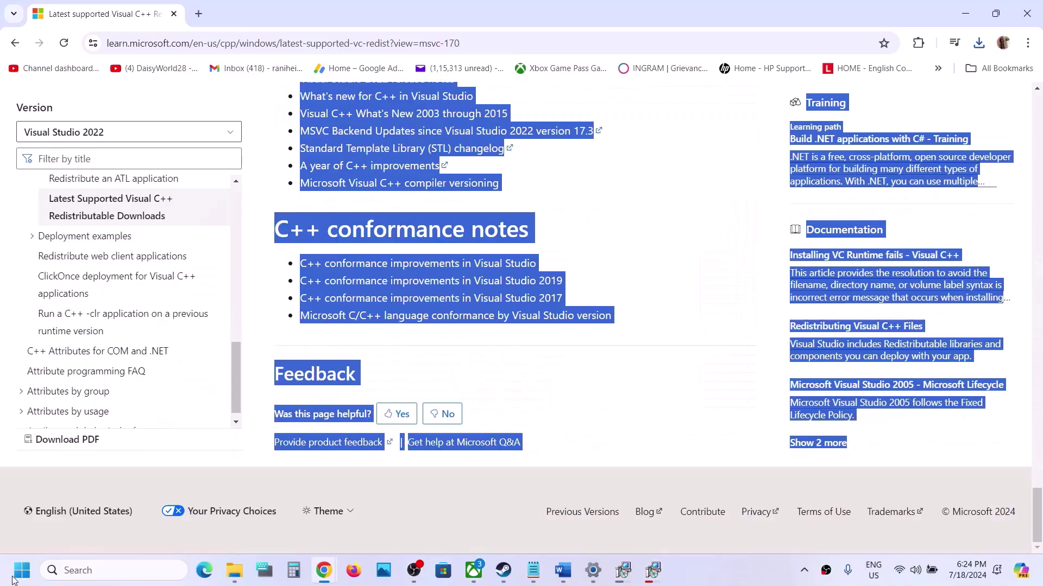
{"action": "left_click", "coordinate": [14, 579]}
{"action": "left_click", "coordinate": [395, 522]}
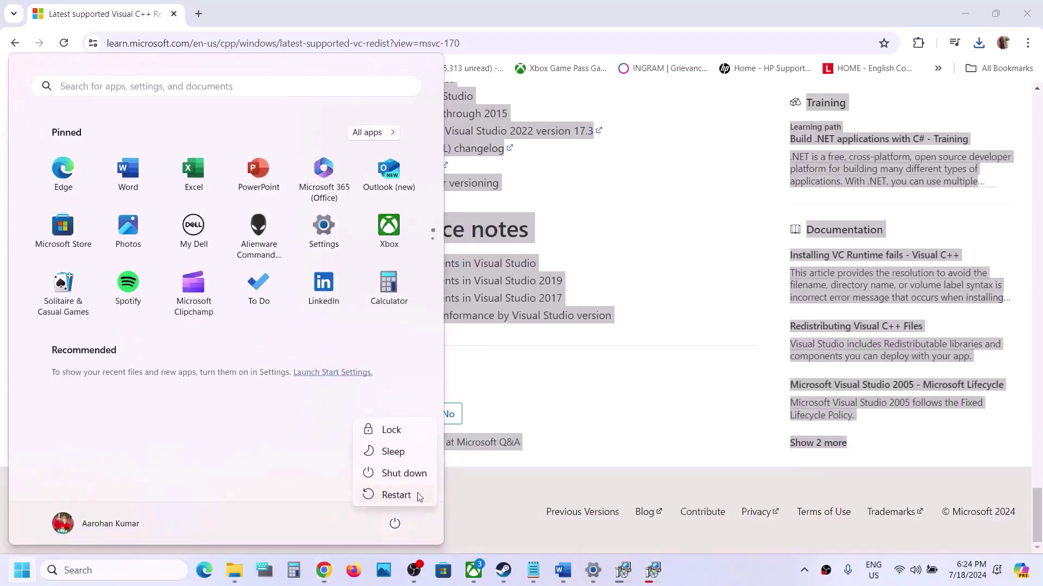
{"action": "key", "text": "Escape"}
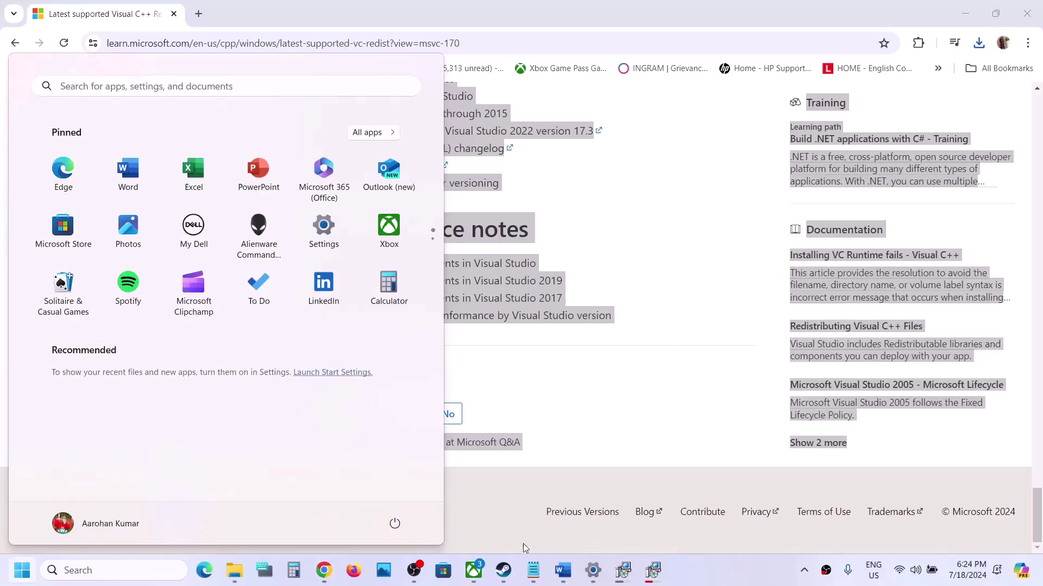
Return to the Word notes and read Step 12 on increasing the virtual memory
{"action": "left_click", "coordinate": [506, 573]}
{"action": "left_click", "coordinate": [572, 574]}
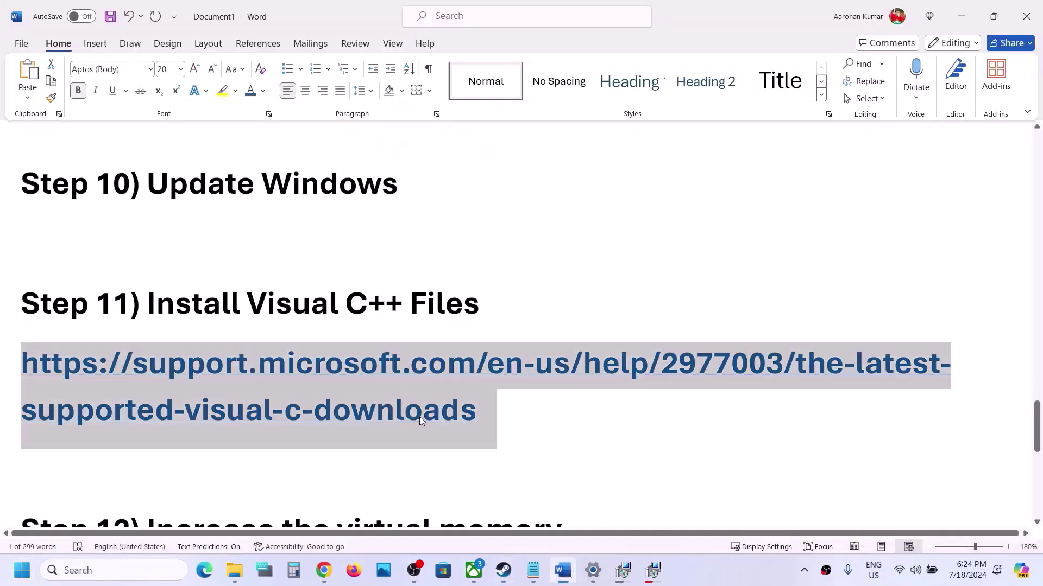
{"action": "scroll", "coordinate": [419, 419], "scroll_direction": "down", "scroll_amount": 3}
{"action": "left_click_drag", "start_coordinate": [181, 401], "coordinate": [575, 401]}
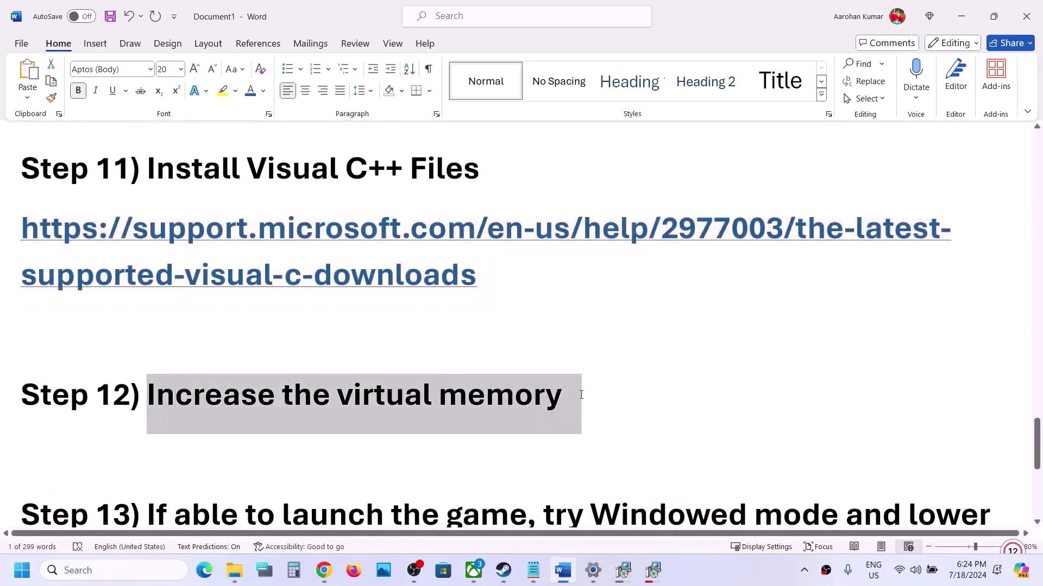
{"action": "left_click", "coordinate": [722, 580]}
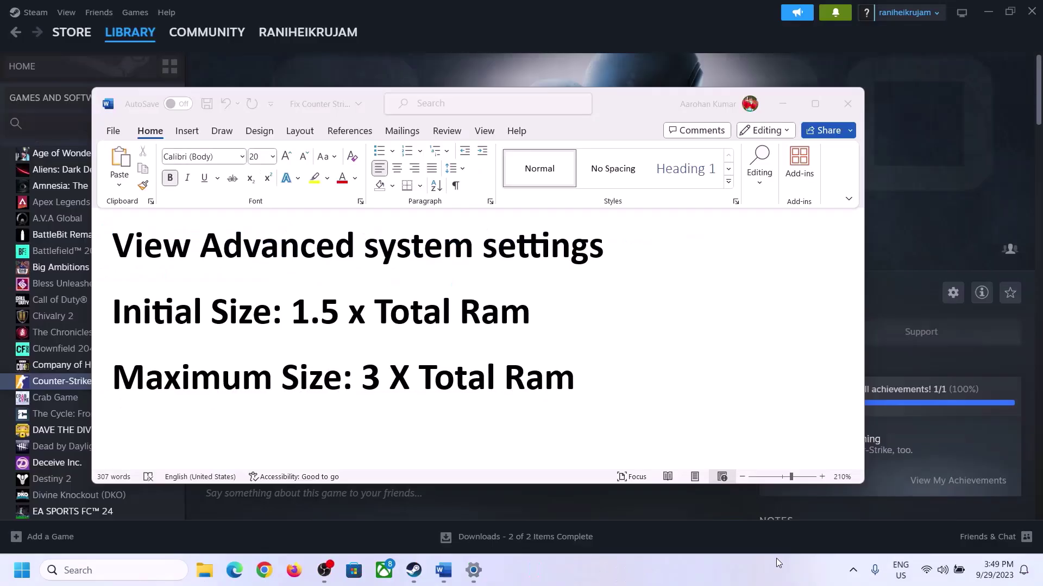